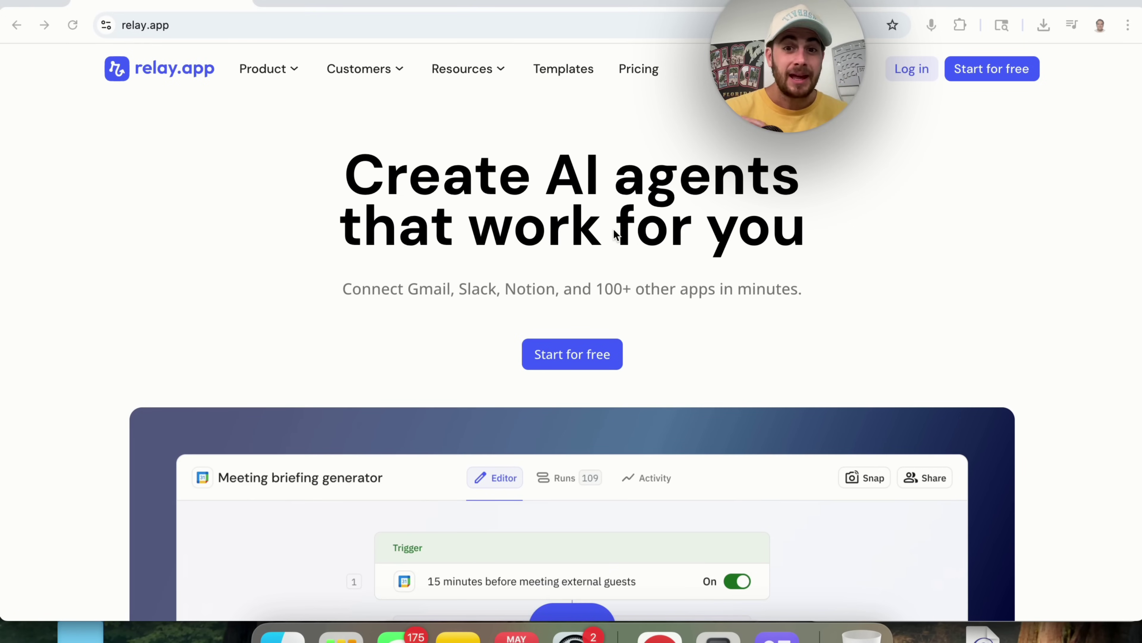
Scroll the Relay.app homepage down and back up to browse it
scroll(671, 361, down, 5)
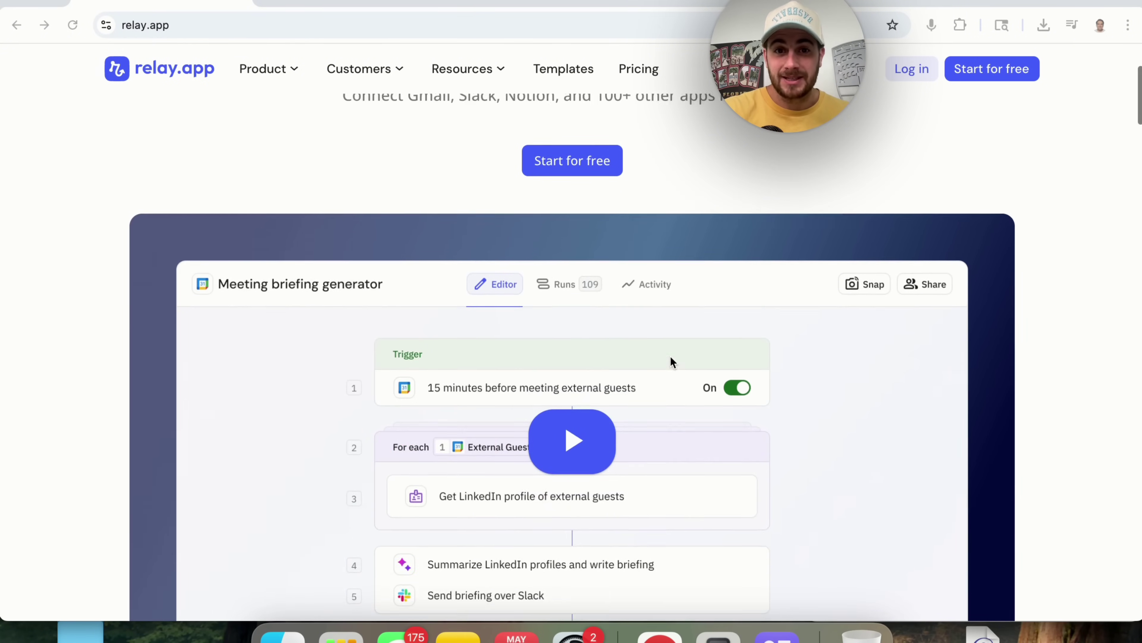
scroll(573, 82, up, 2)
click(562, 70)
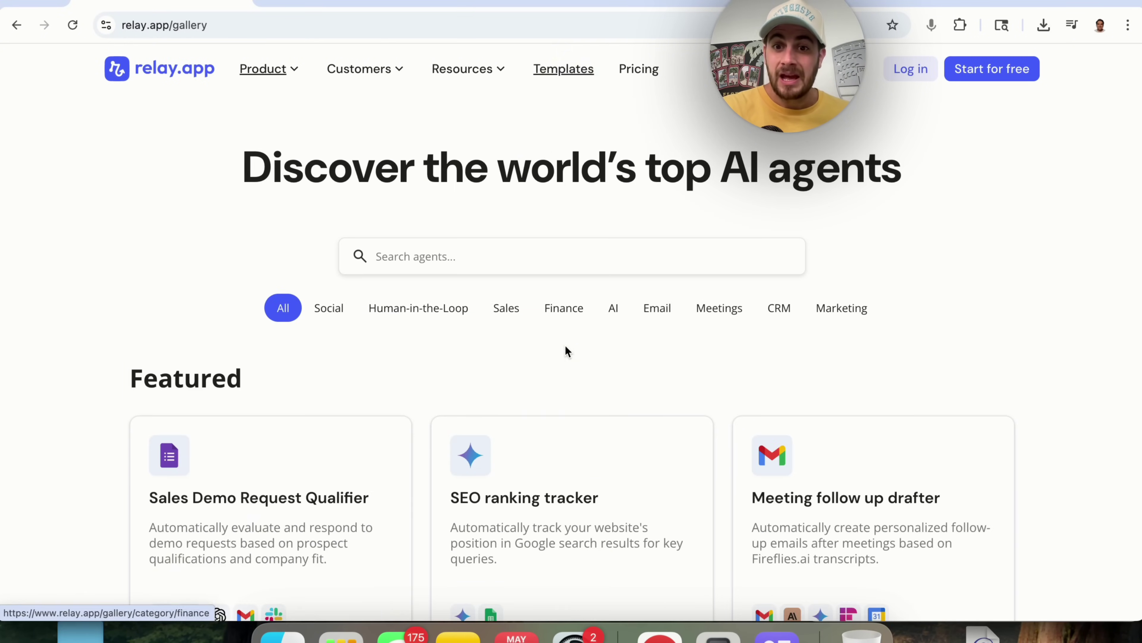
scroll(566, 349, down, 7)
scroll(565, 349, down, 14)
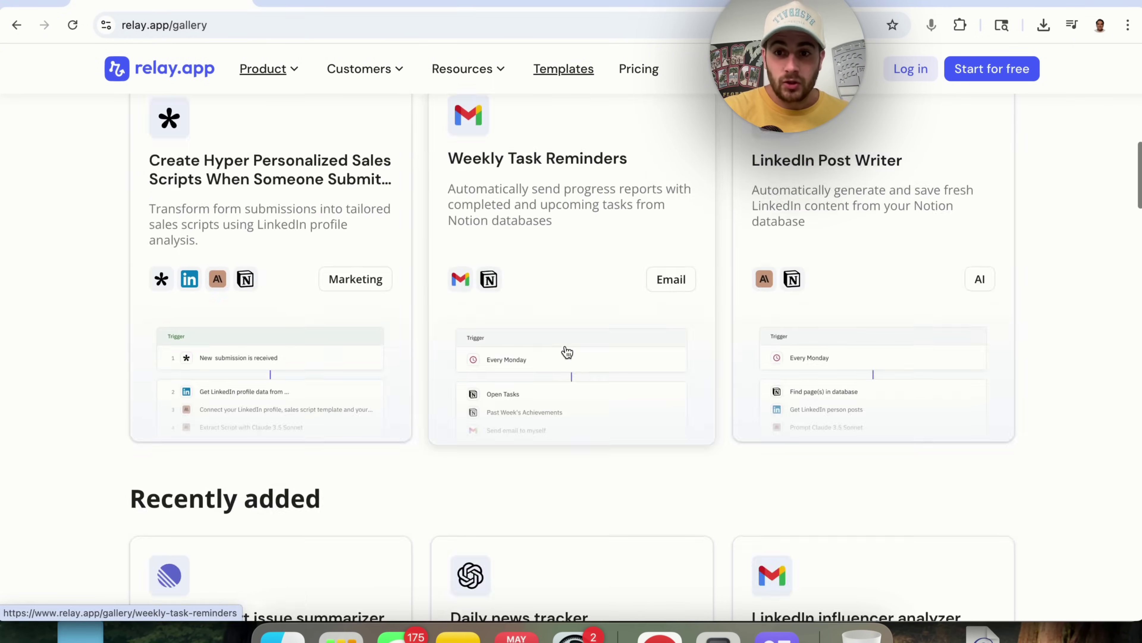
scroll(567, 355, up, 10)
scroll(567, 356, up, 12)
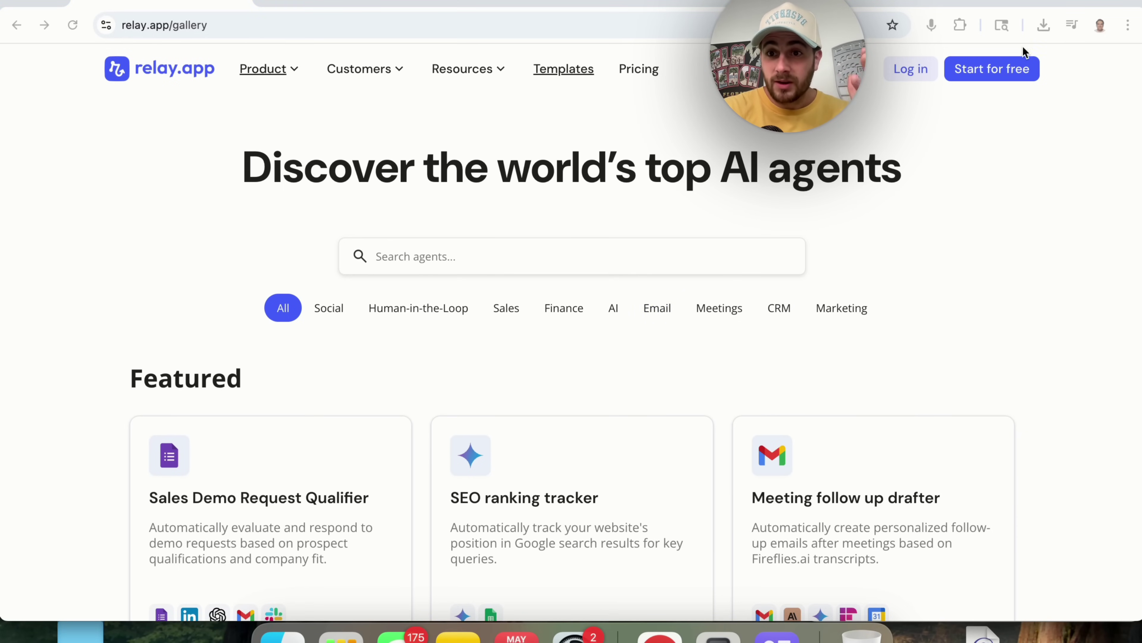
Enter the Relay.app workspace and look at the Knowledge page's add-source options
click(995, 73)
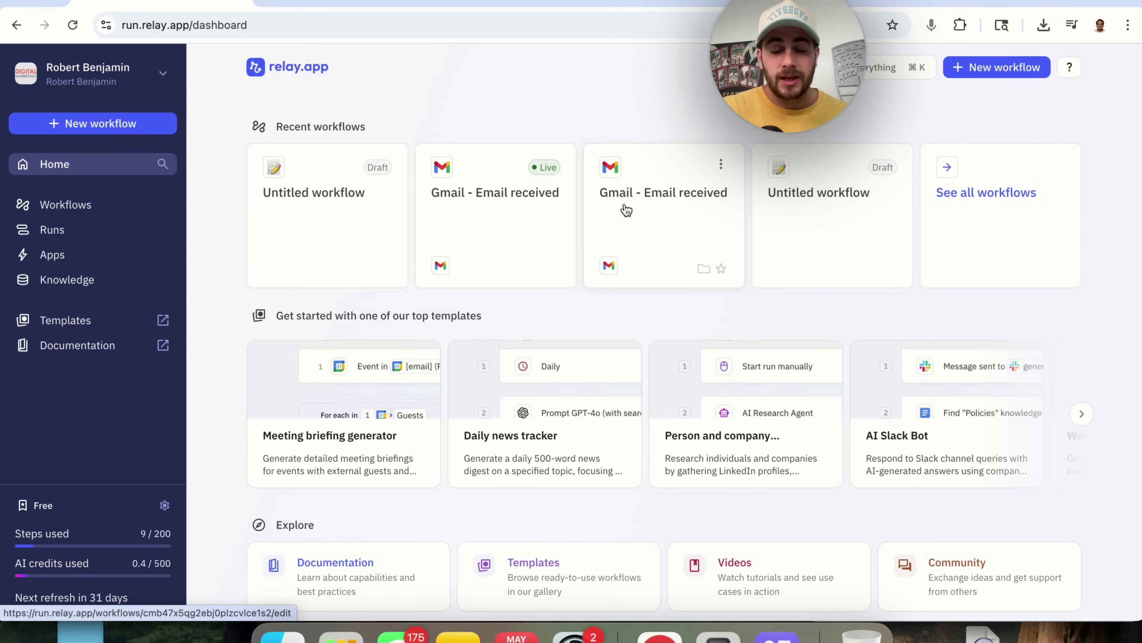
scroll(576, 194, down, 1)
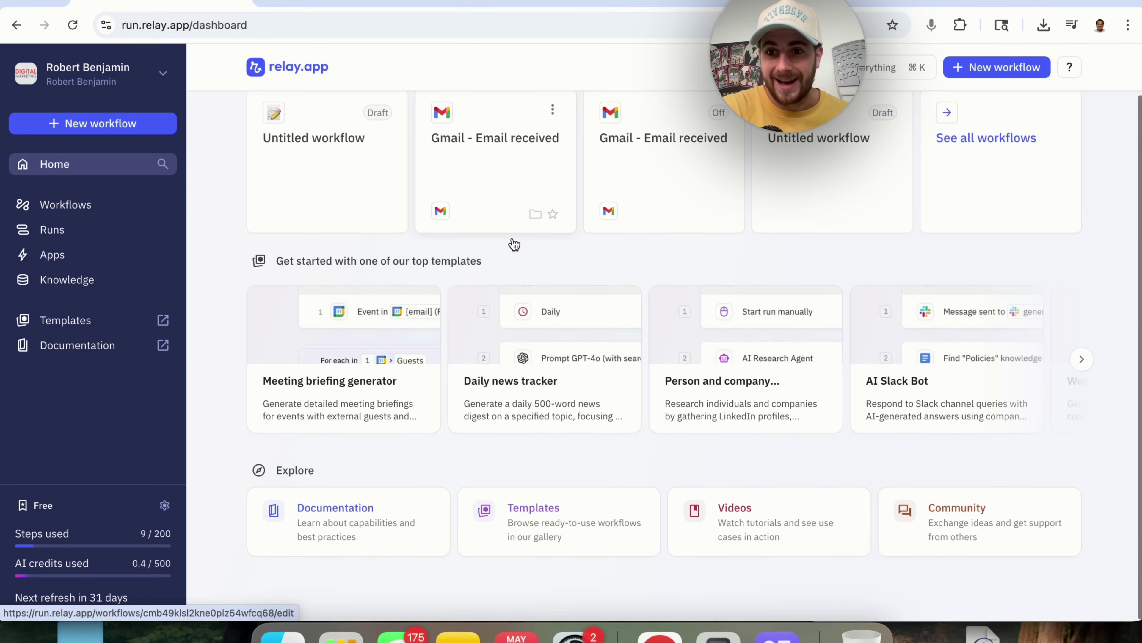
scroll(512, 237, up, 1)
click(119, 278)
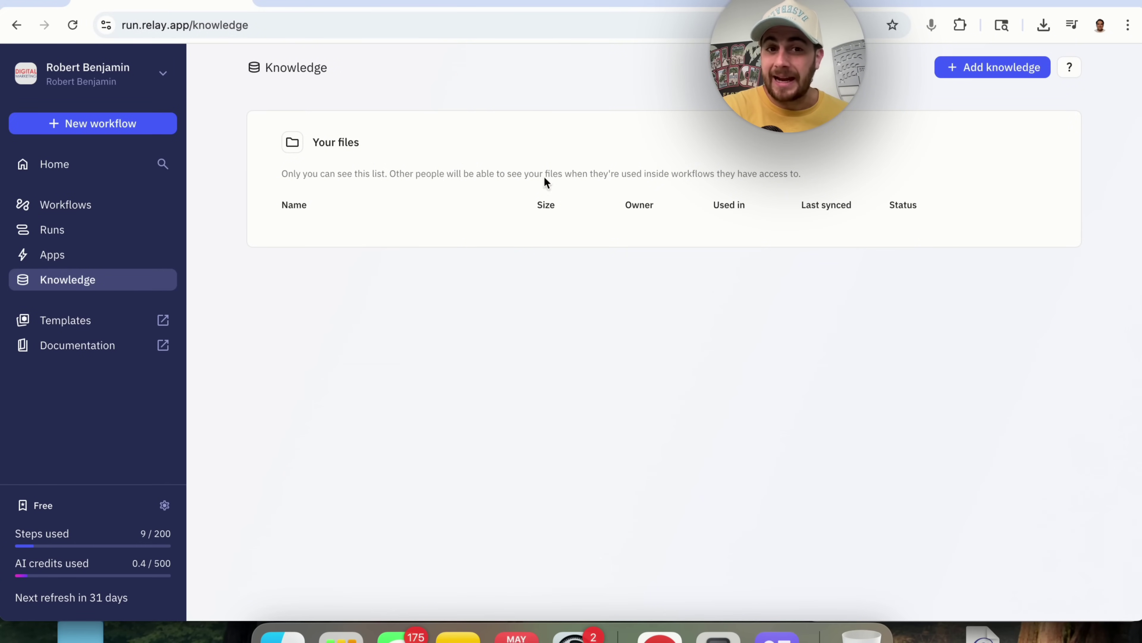
click(990, 70)
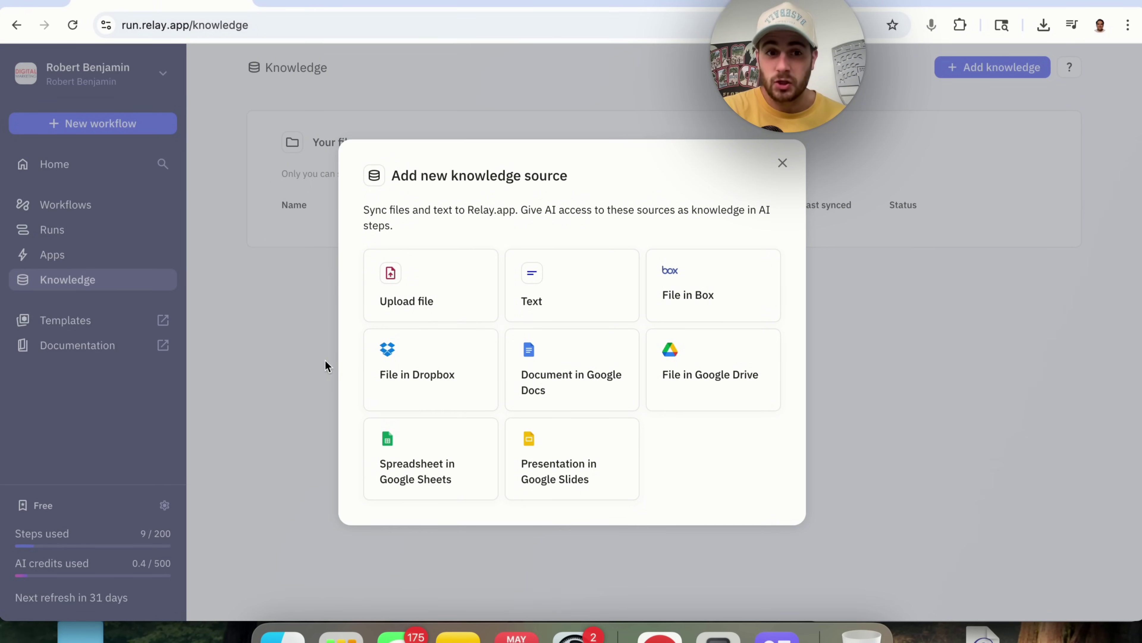
click(301, 364)
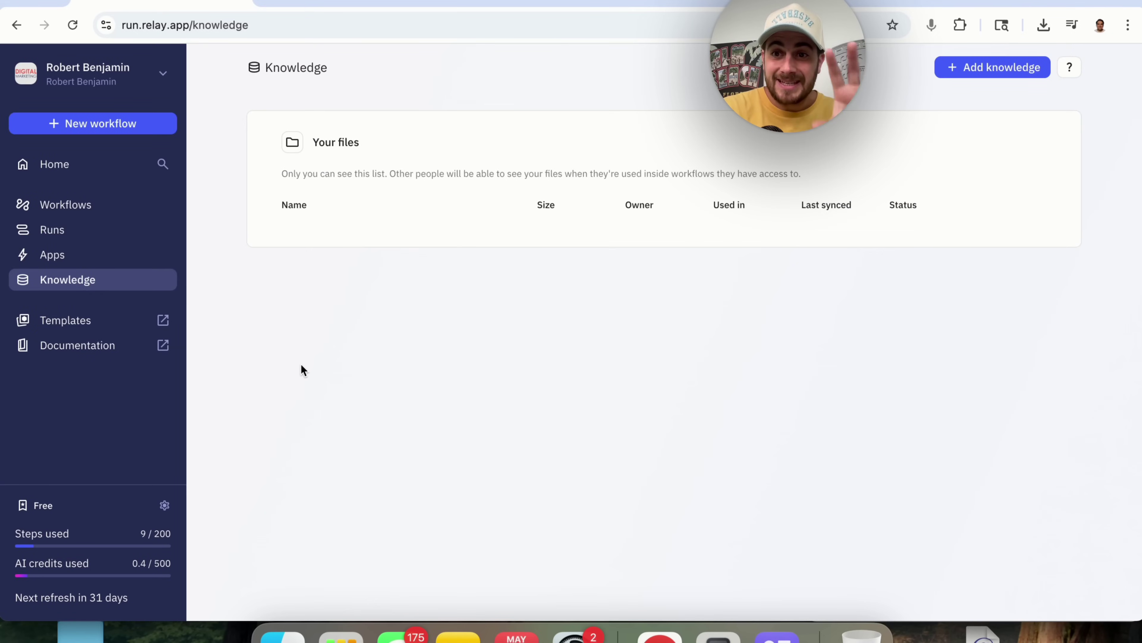
Browse the Manage apps list of integrations such as Gmail, Airtable and HubSpot
click(104, 265)
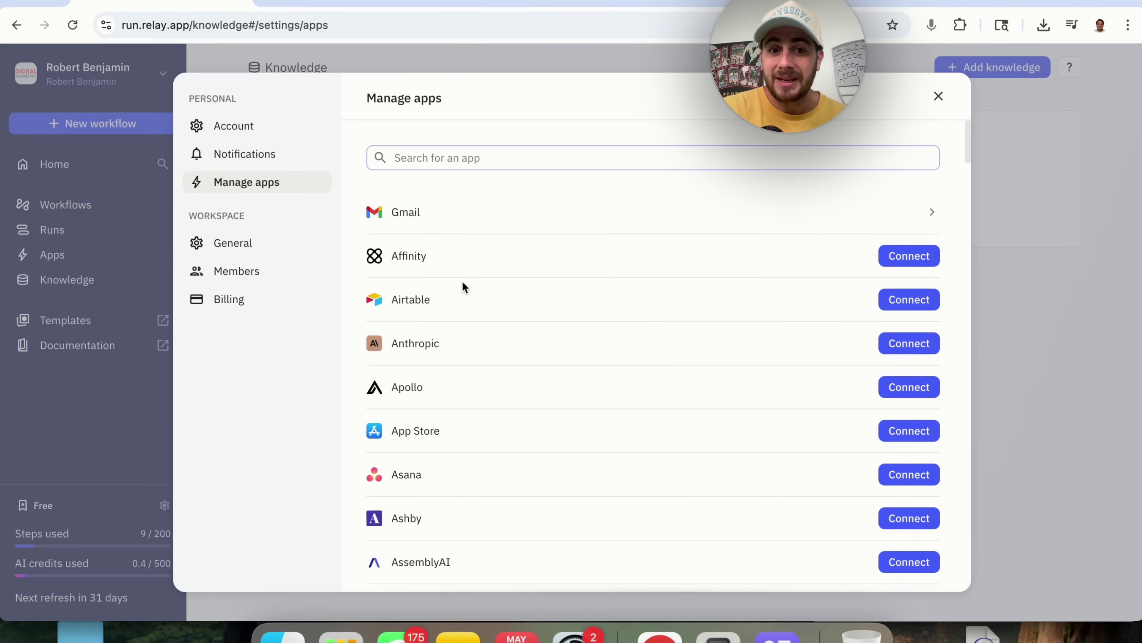
click(906, 186)
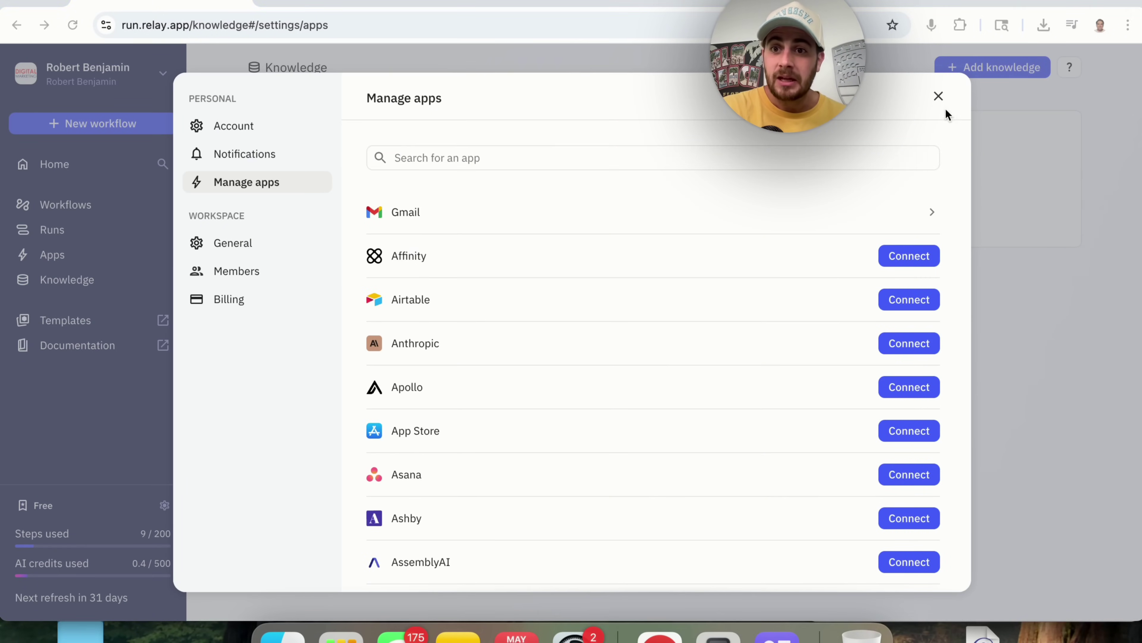
scroll(693, 394, down, 20)
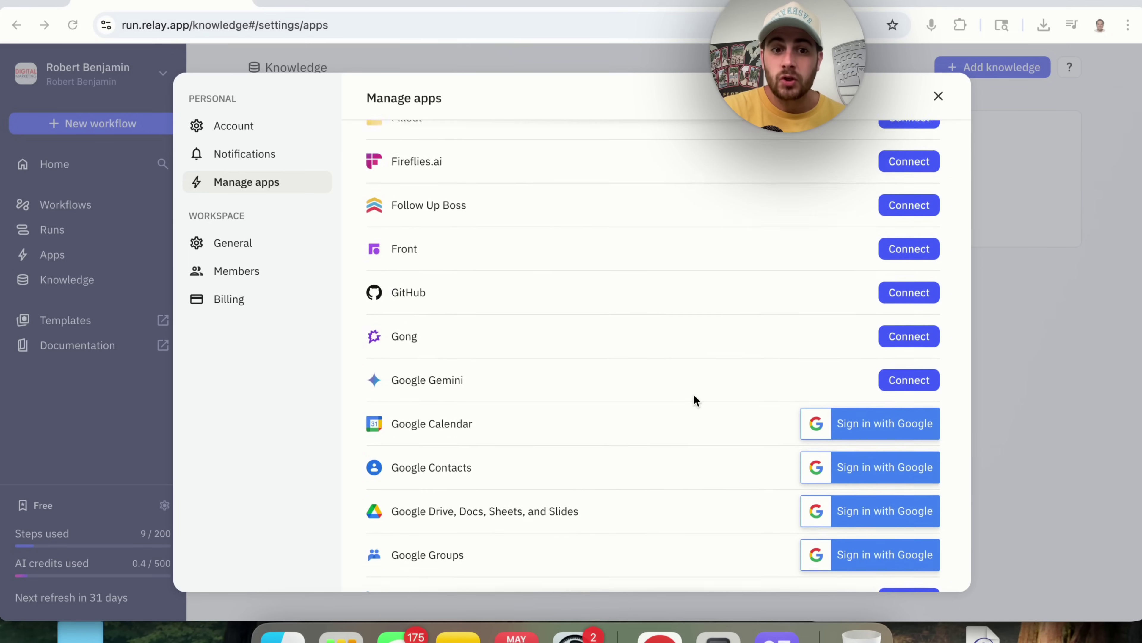
scroll(694, 390, down, 2)
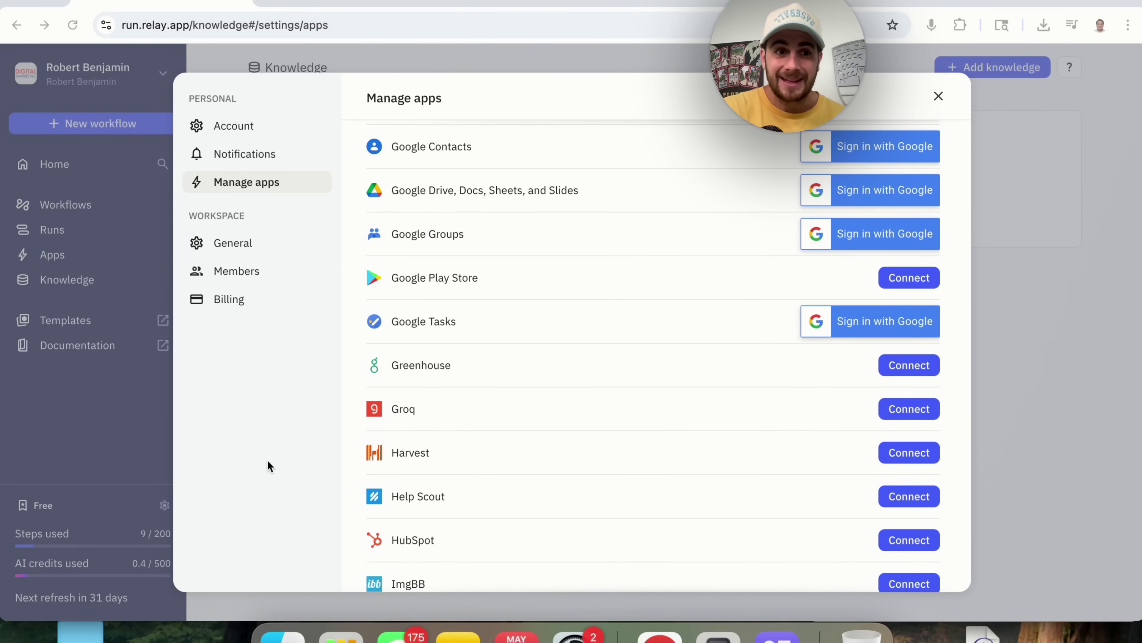
Start a new workflow from the Workflows list with a Gmail 'Email received' trigger
click(94, 205)
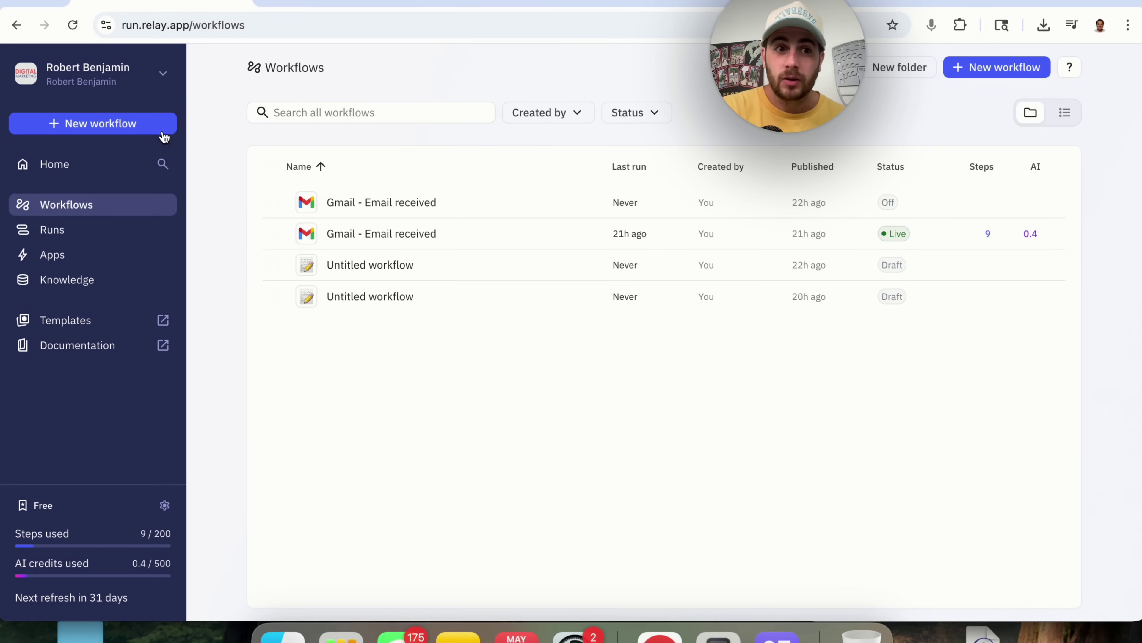
click(144, 124)
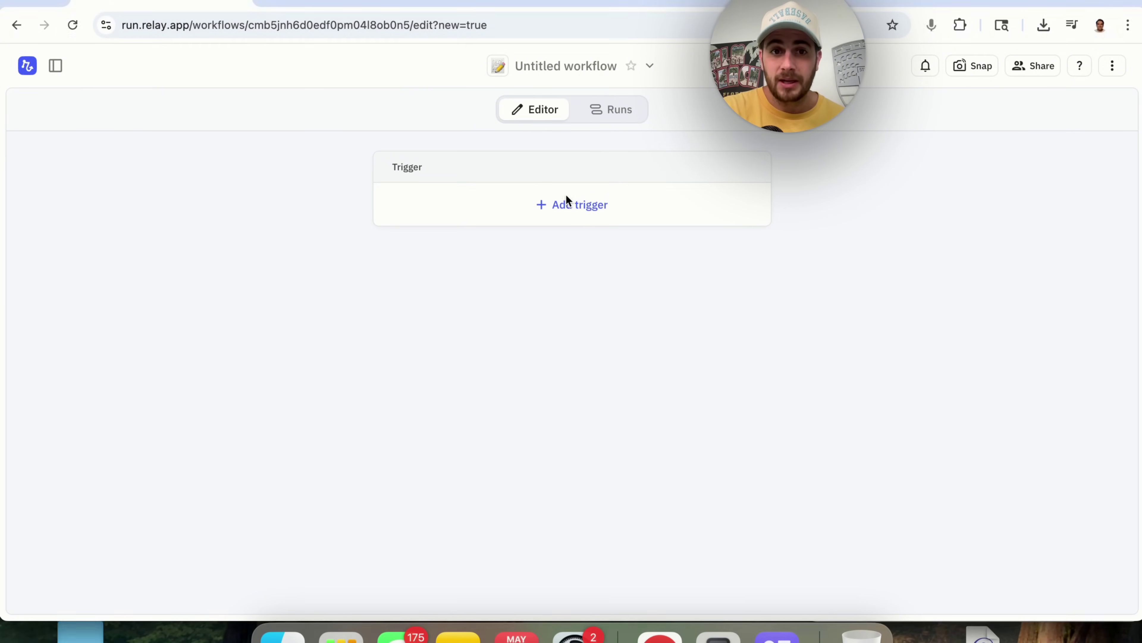
click(569, 204)
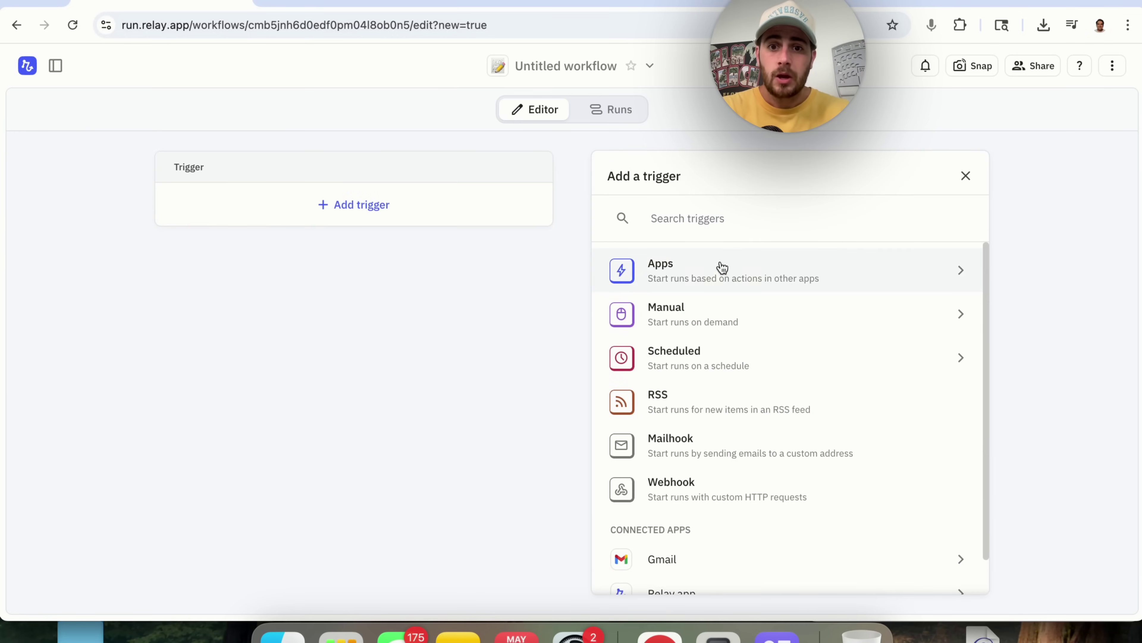
click(714, 272)
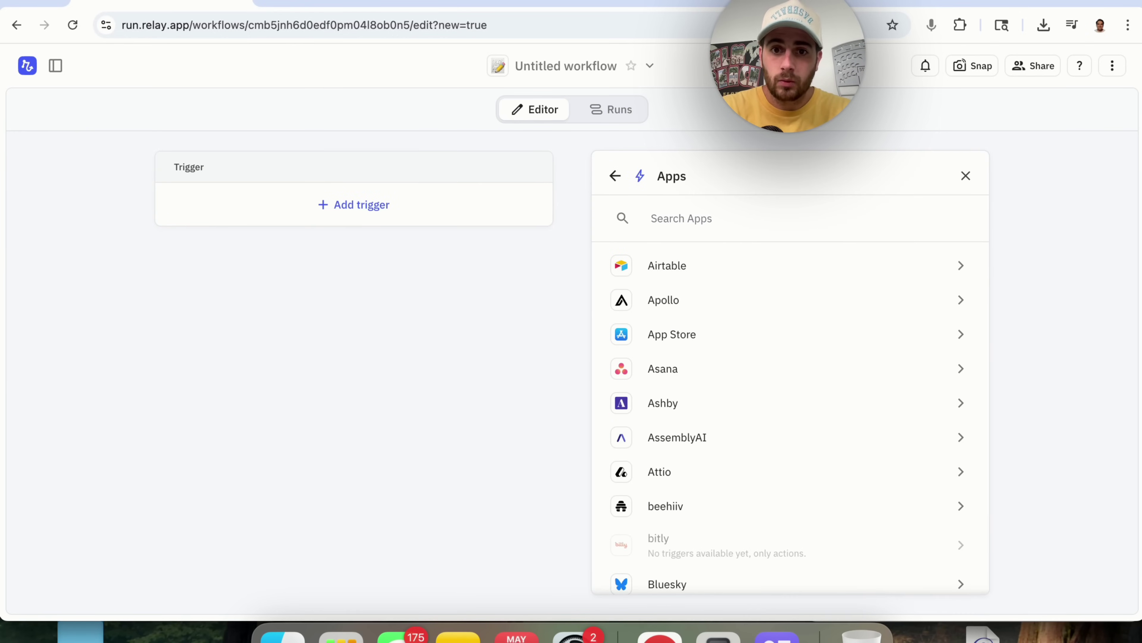
text(gmai)
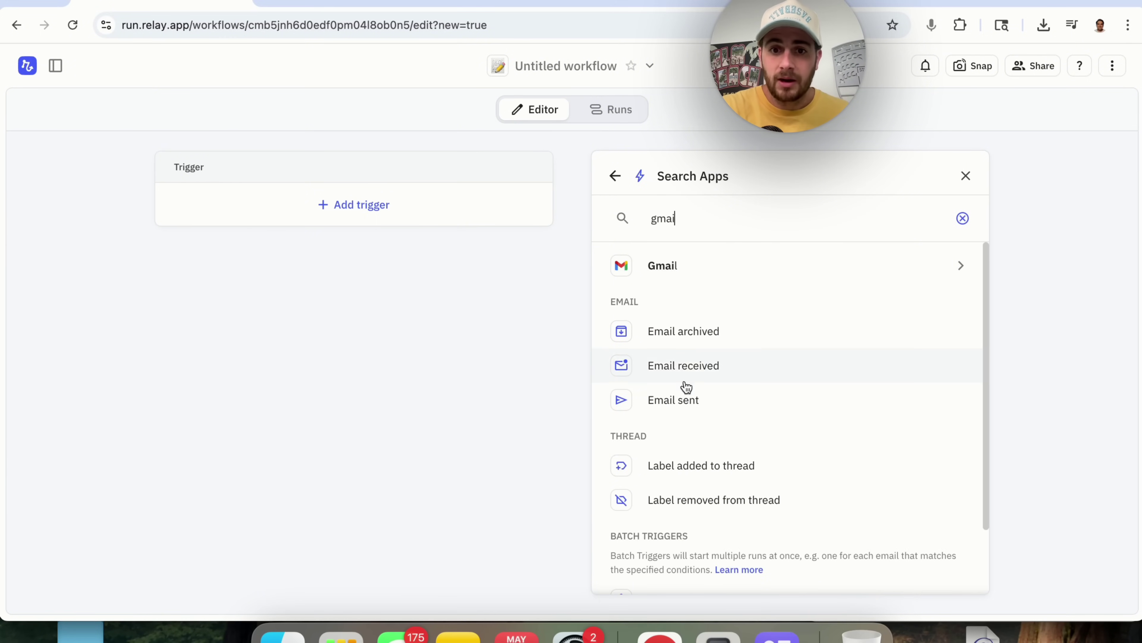
click(683, 365)
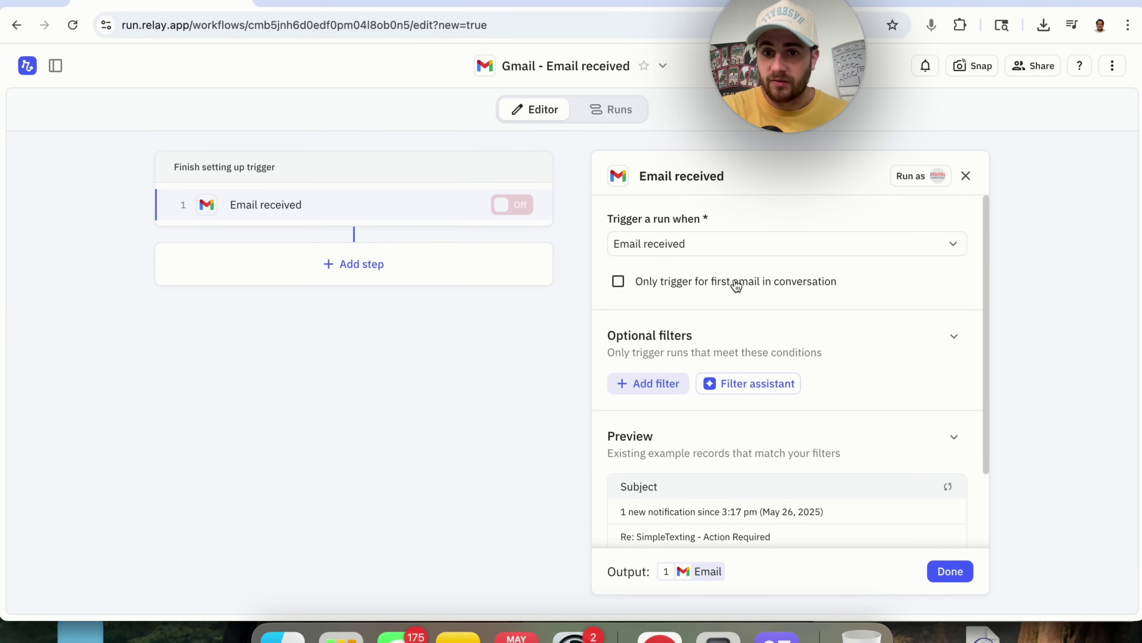
scroll(742, 295, down, 1)
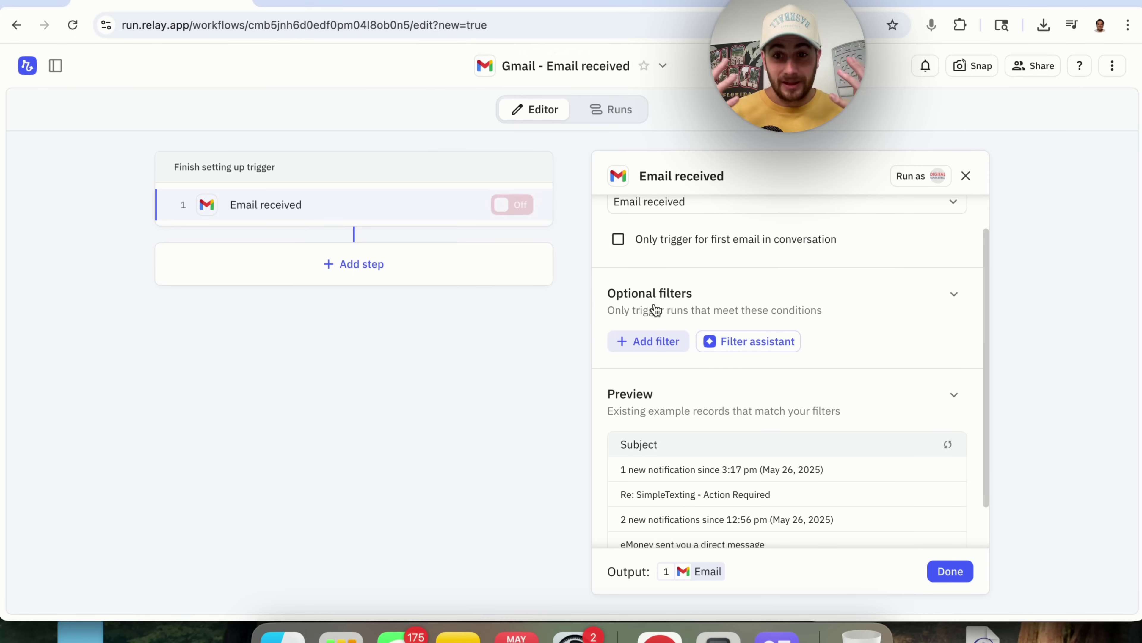
Ask the Filter assistant for emails related to sponsorships and accept its keyword filters
click(760, 342)
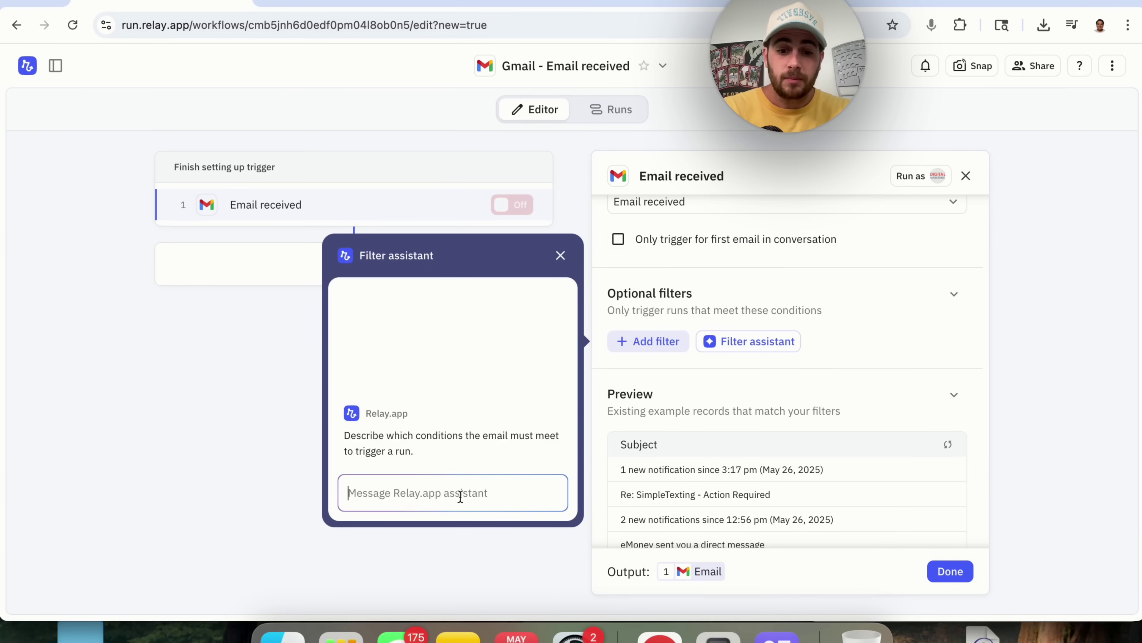
text(emails related to sponsorships)
key(Return)
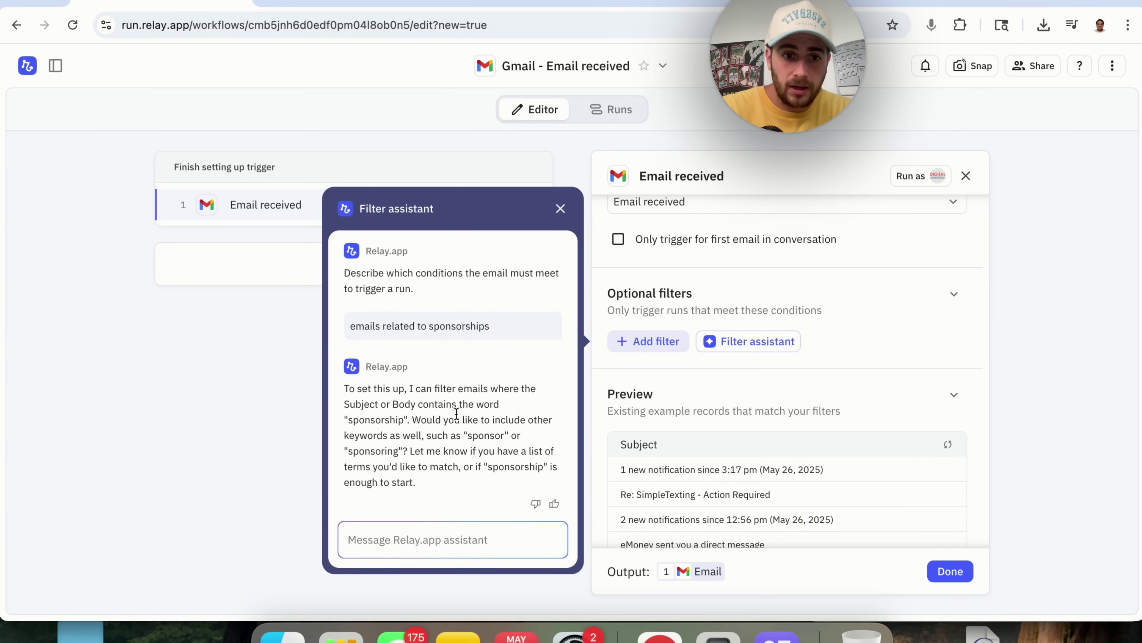
text(perfect)
key(Return)
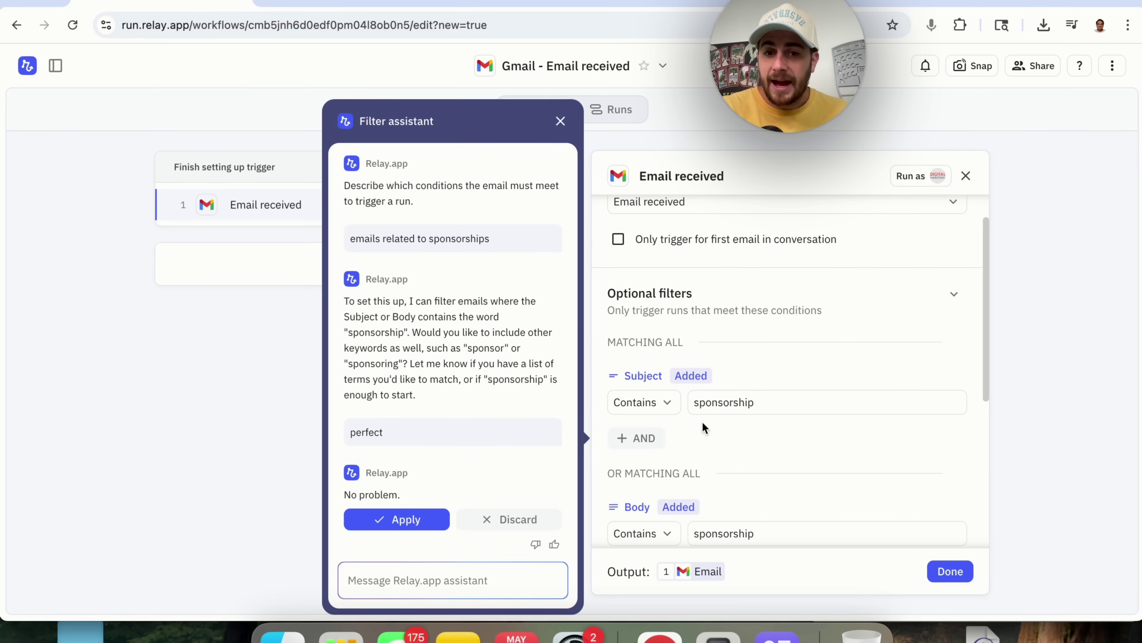
Make the trigger fire only for the first email in a conversation
scroll(714, 384, down, 2)
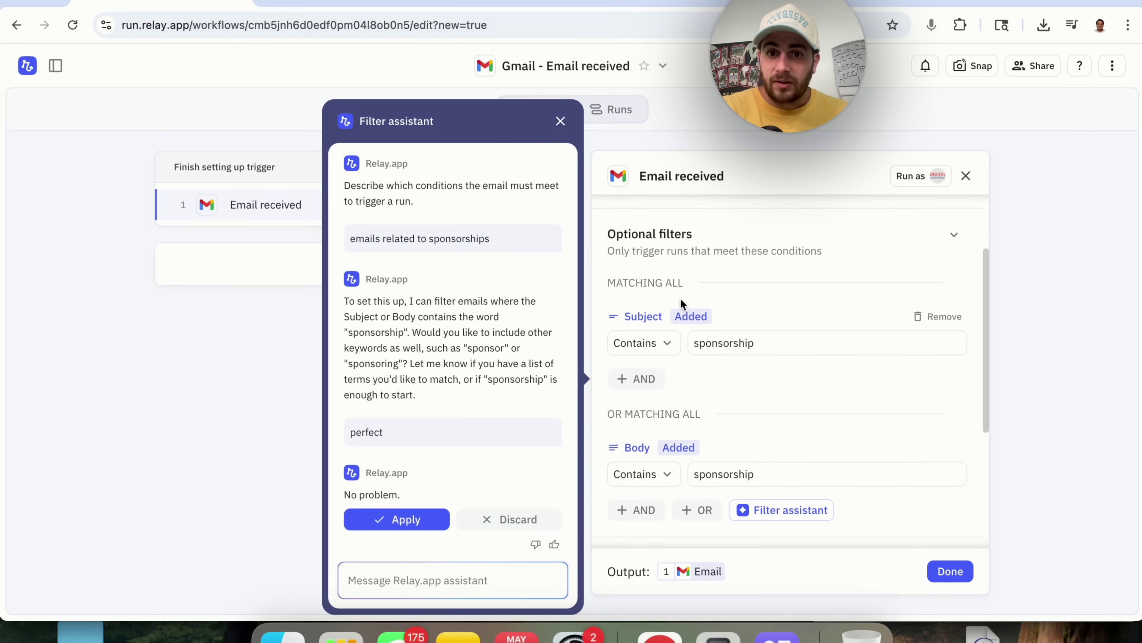
scroll(608, 293, up, 3)
click(619, 266)
scroll(690, 284, down, 1)
scroll(695, 236, down, 5)
scroll(701, 322, down, 2)
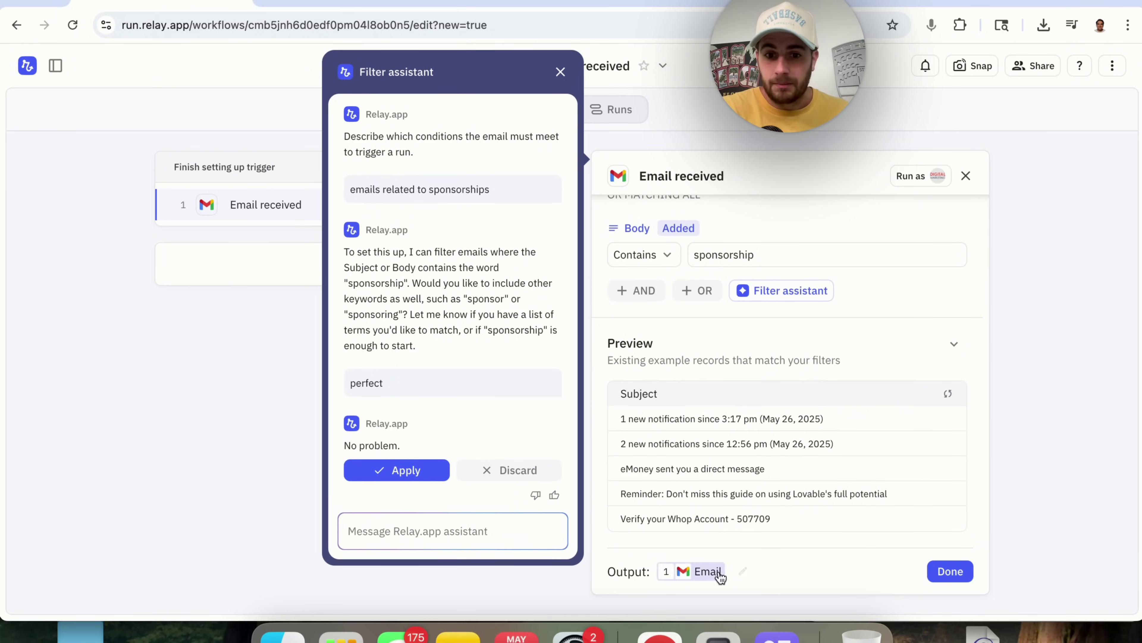
Finish the trigger and add a Gemini 2.0 Flash summarize step as step 2
click(938, 572)
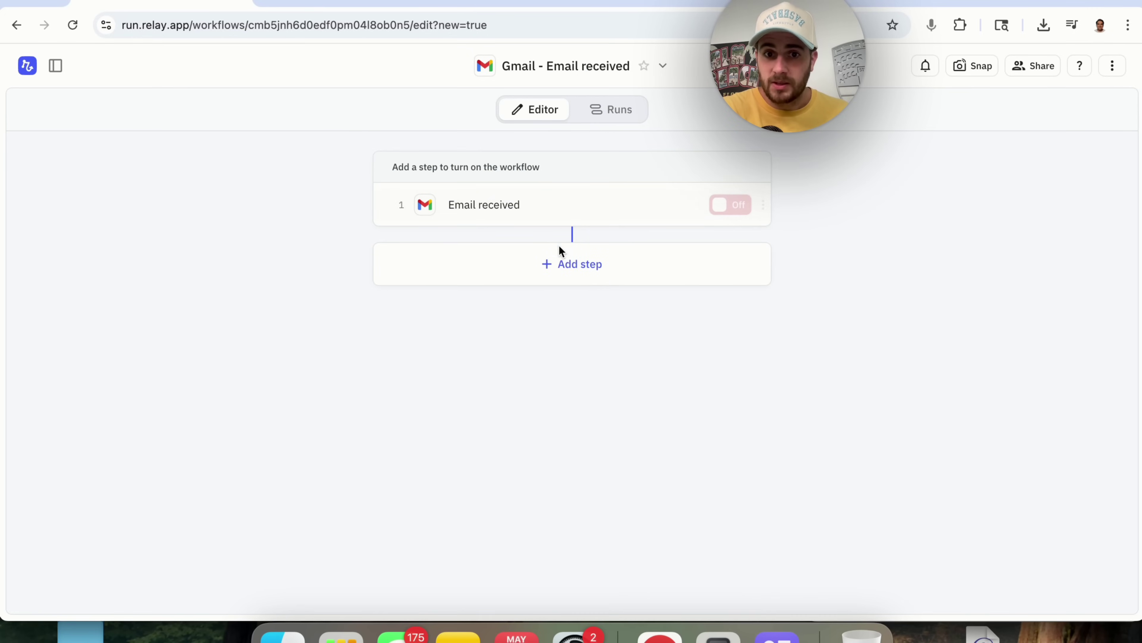
click(558, 260)
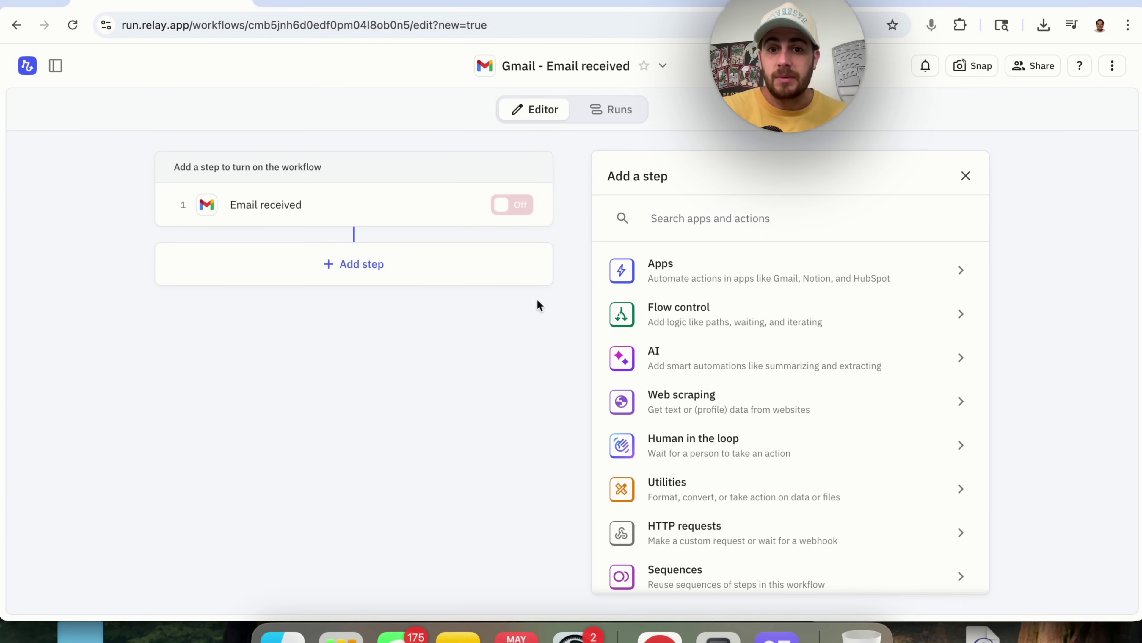
click(709, 373)
click(692, 401)
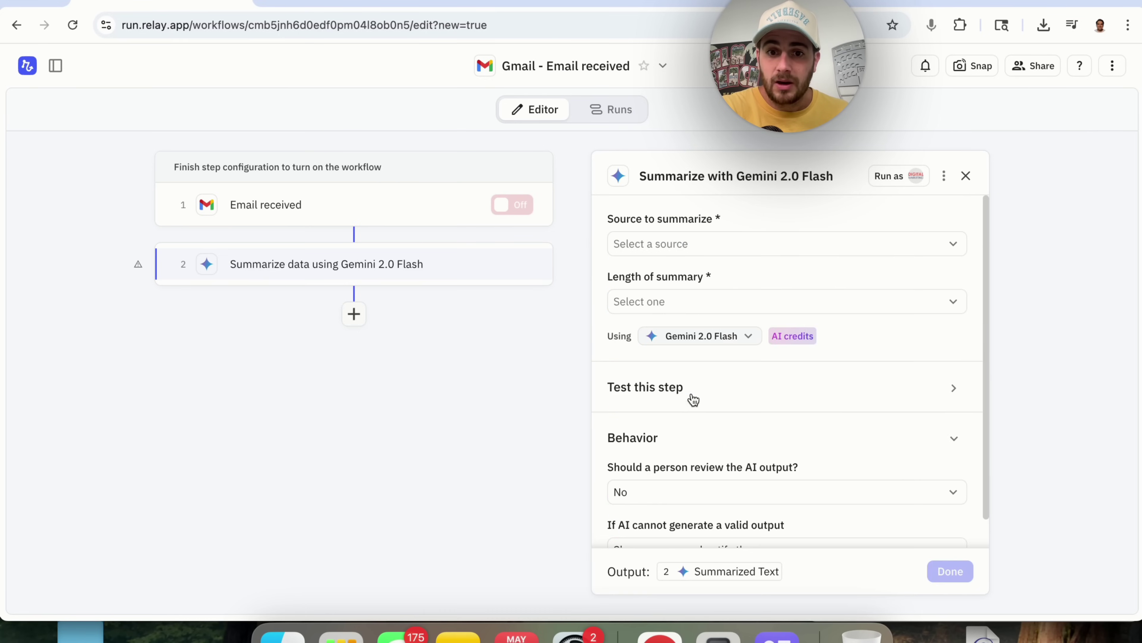
Summarize the received Email as a single paragraph, keeping Gemini 2.0 Flash as the model
click(665, 245)
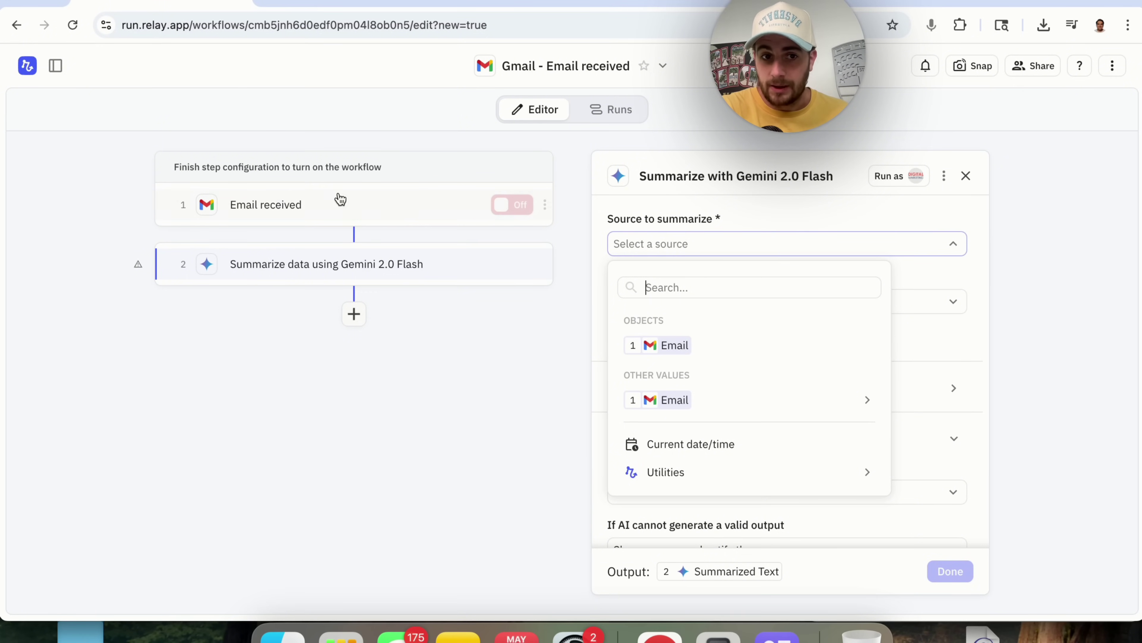
click(702, 350)
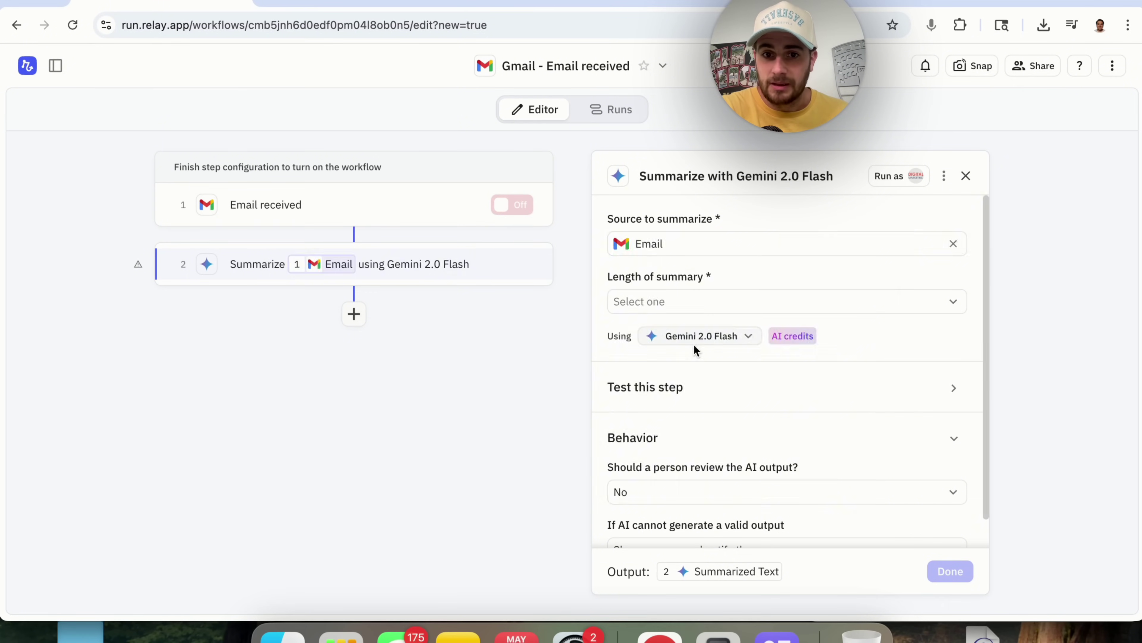
click(645, 305)
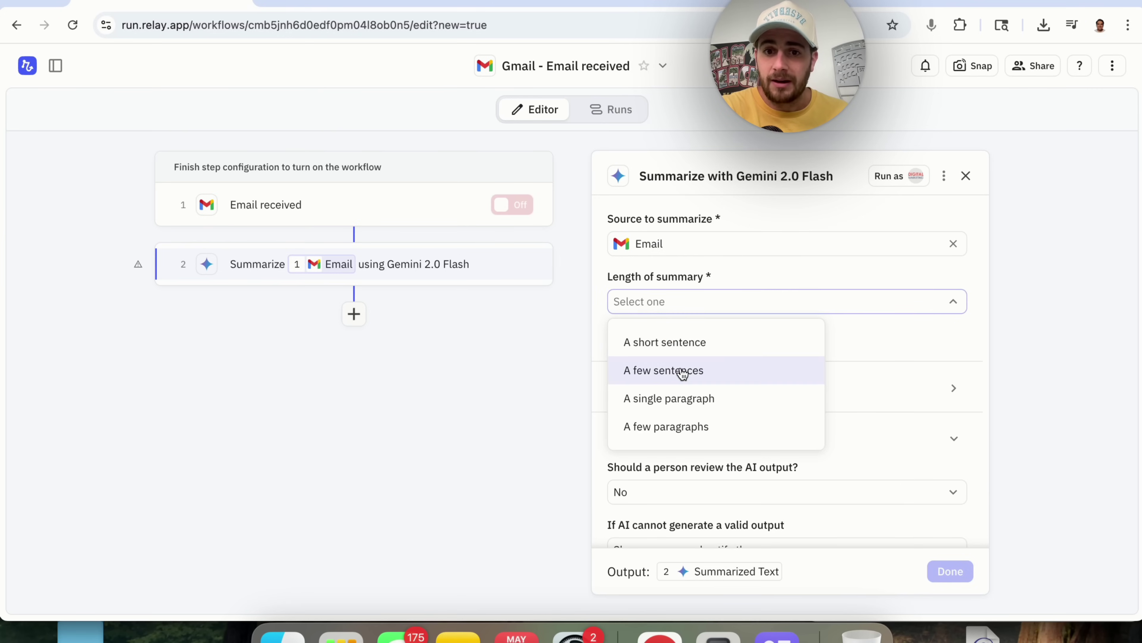
click(695, 399)
scroll(713, 371, down, 1)
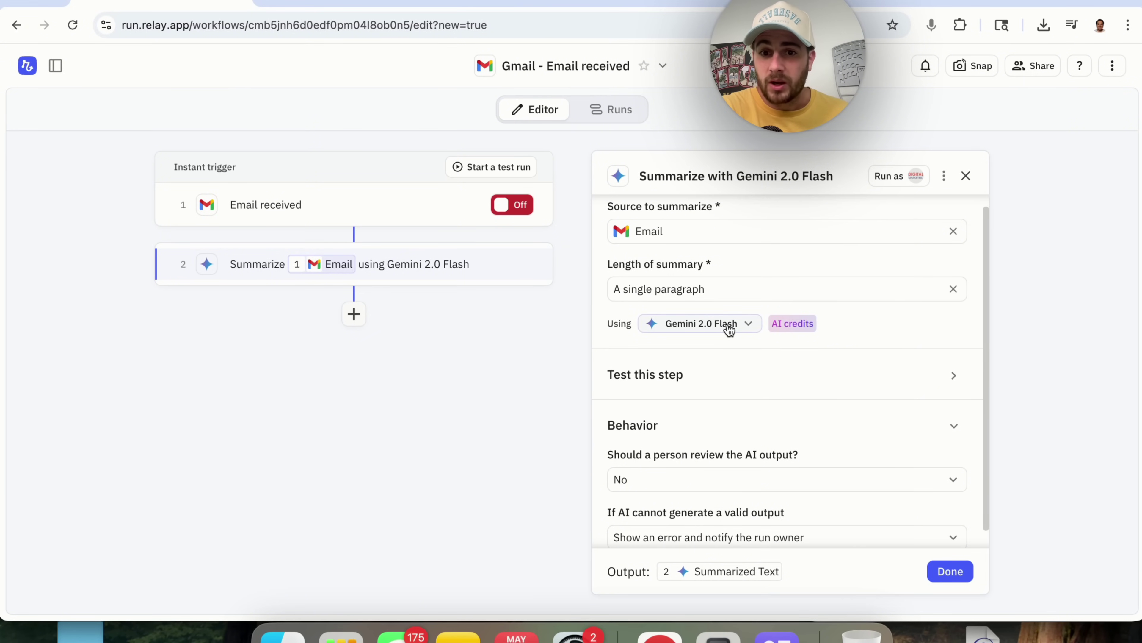
click(740, 327)
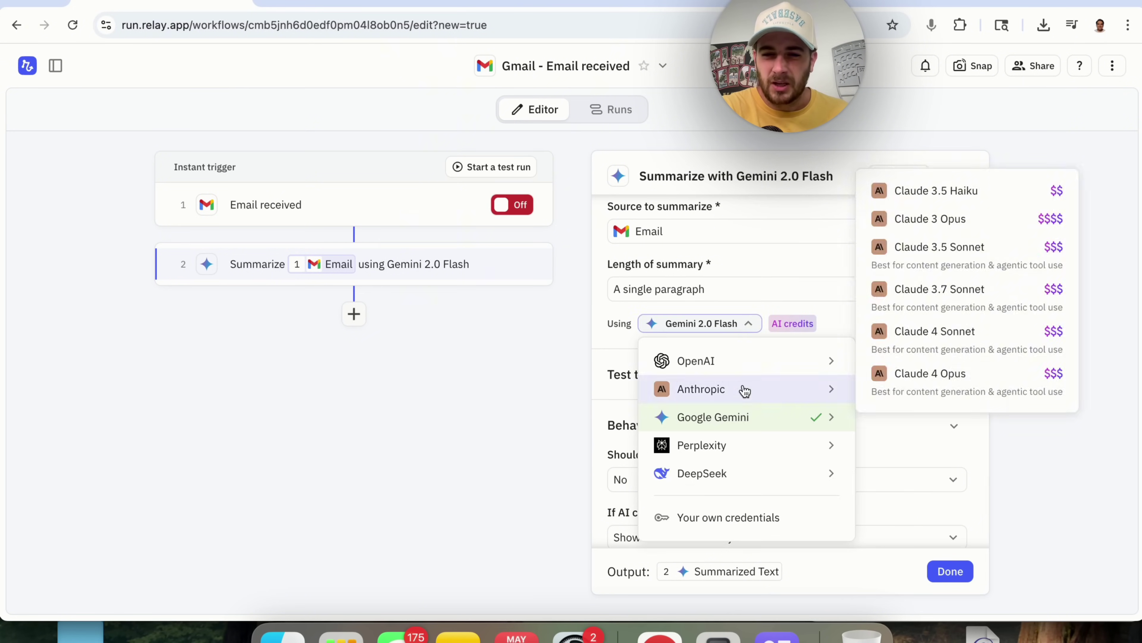
mouse_move(727, 411)
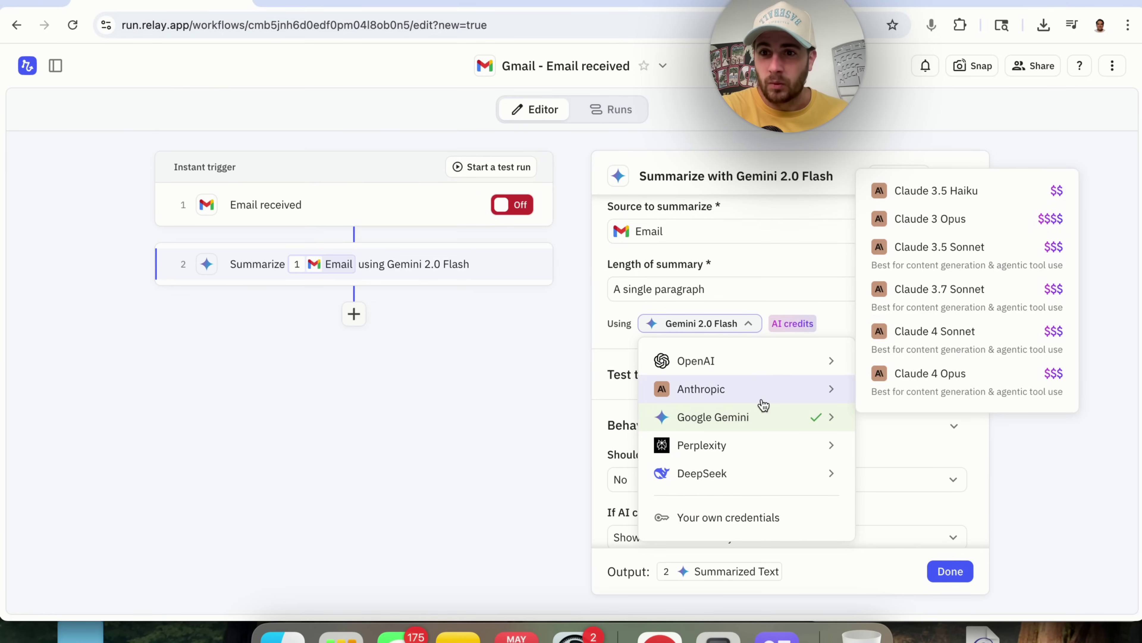
key(Escape)
Test the summarize step, review the full summary, and finish the step
click(674, 384)
scroll(672, 382, down, 2)
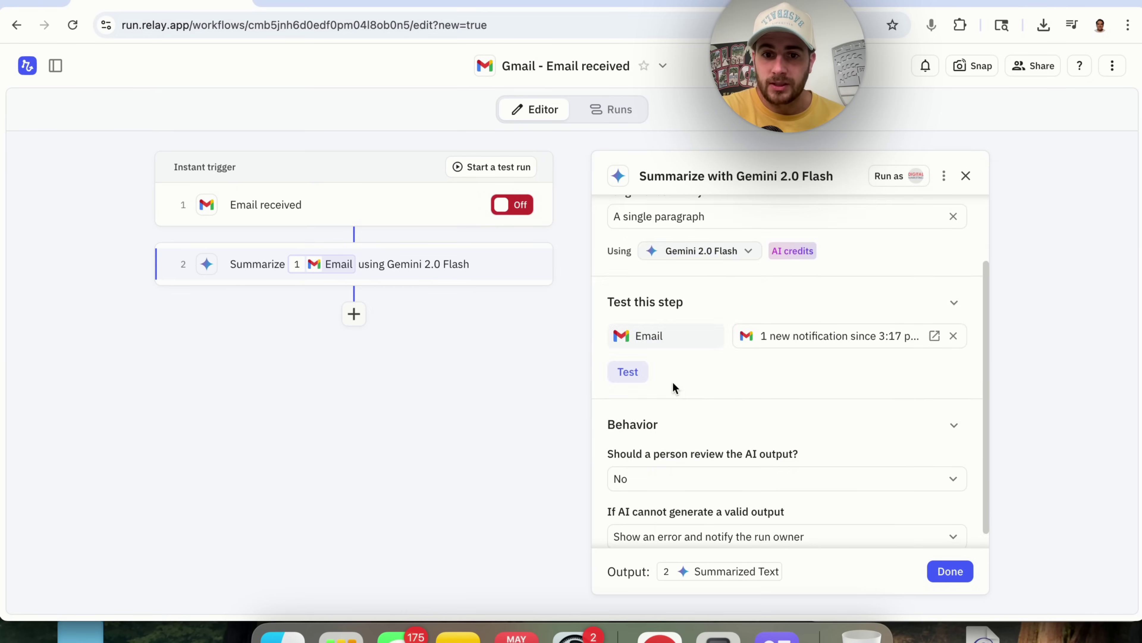
click(626, 370)
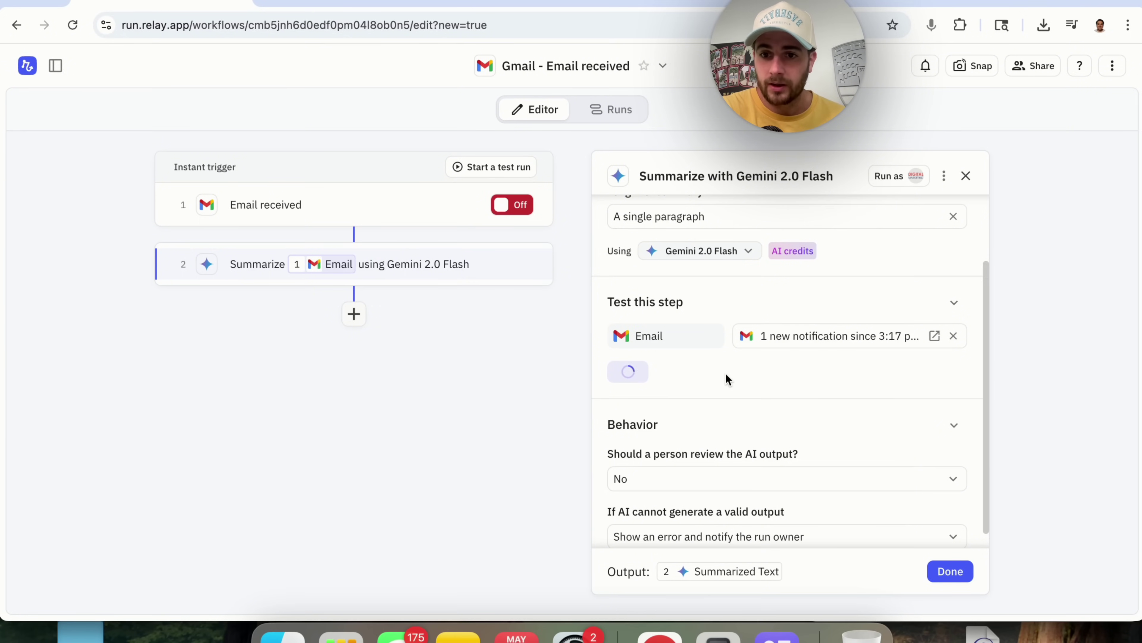
scroll(715, 394, down, 2)
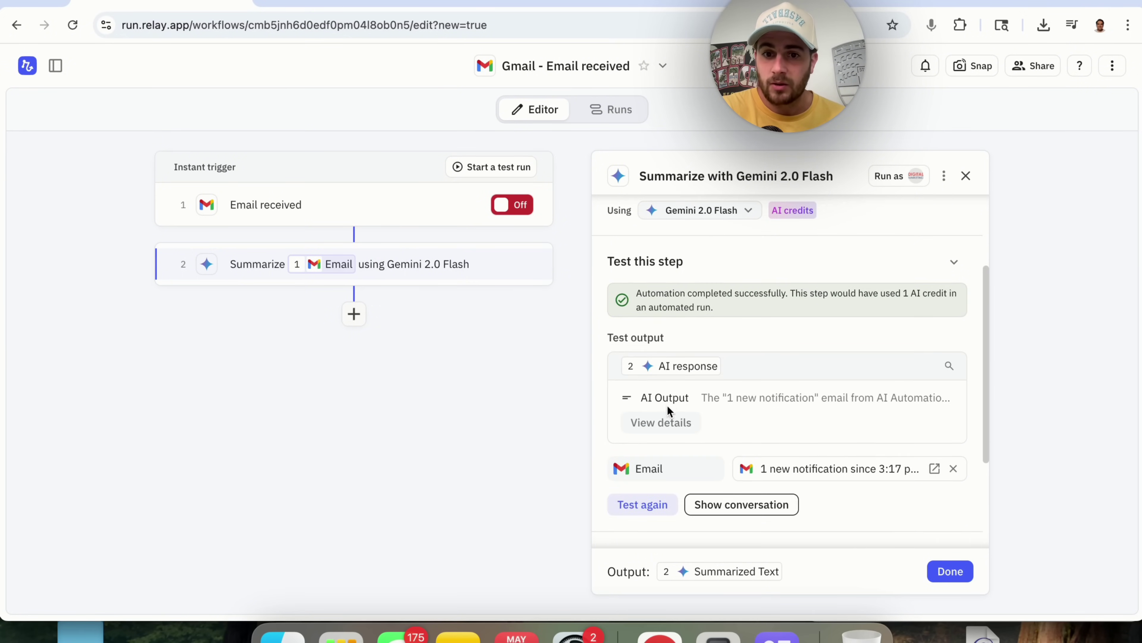
click(670, 420)
click(835, 530)
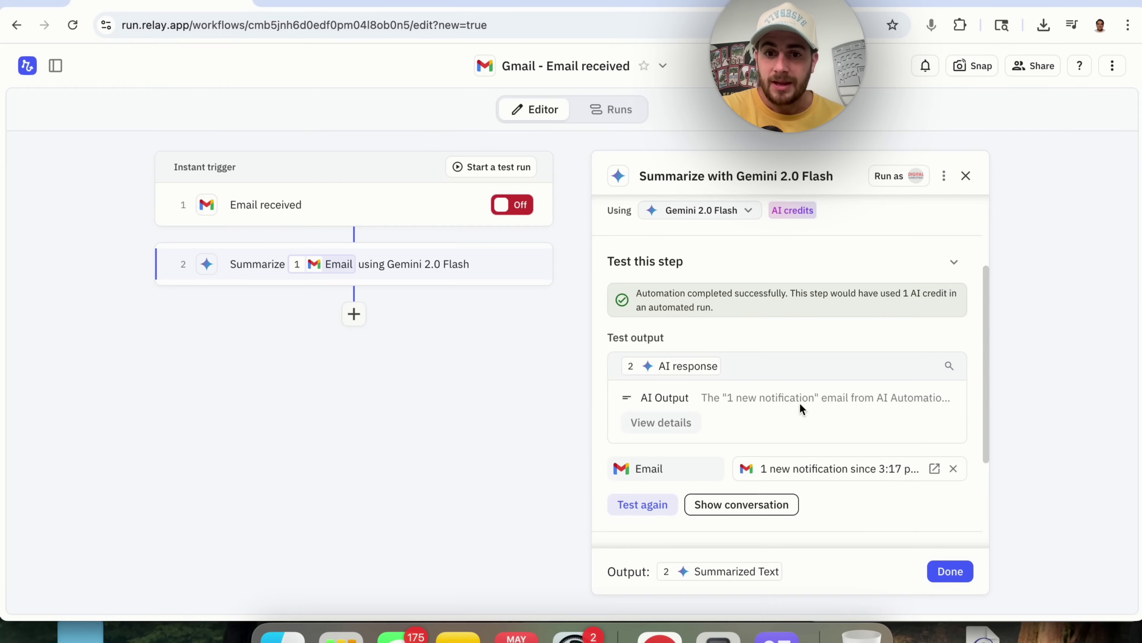
scroll(800, 399, down, 3)
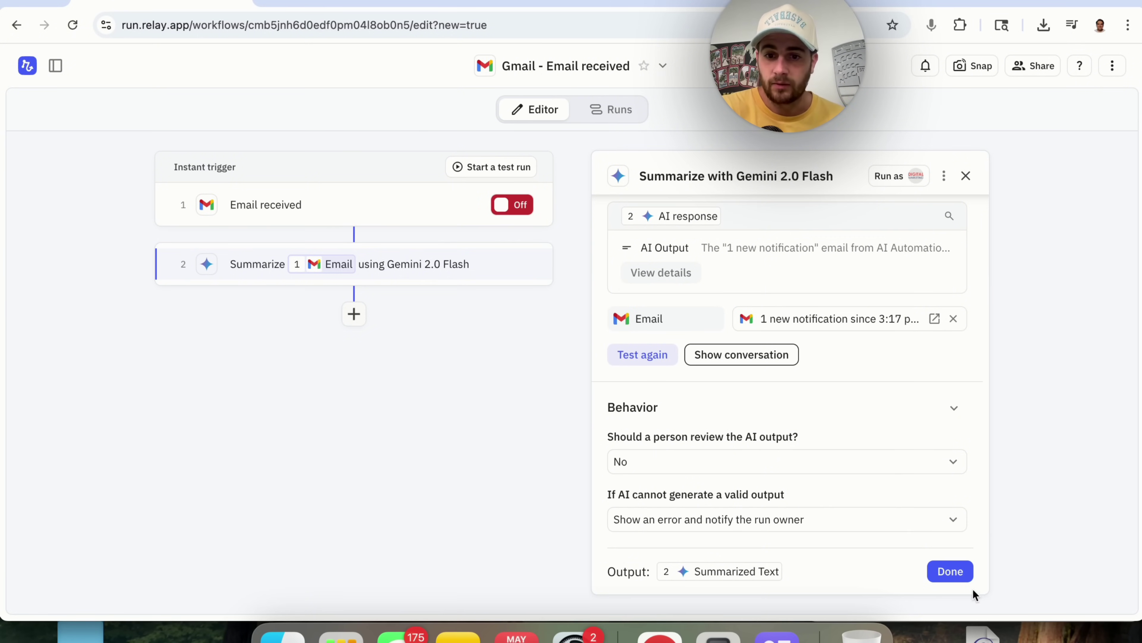
click(950, 571)
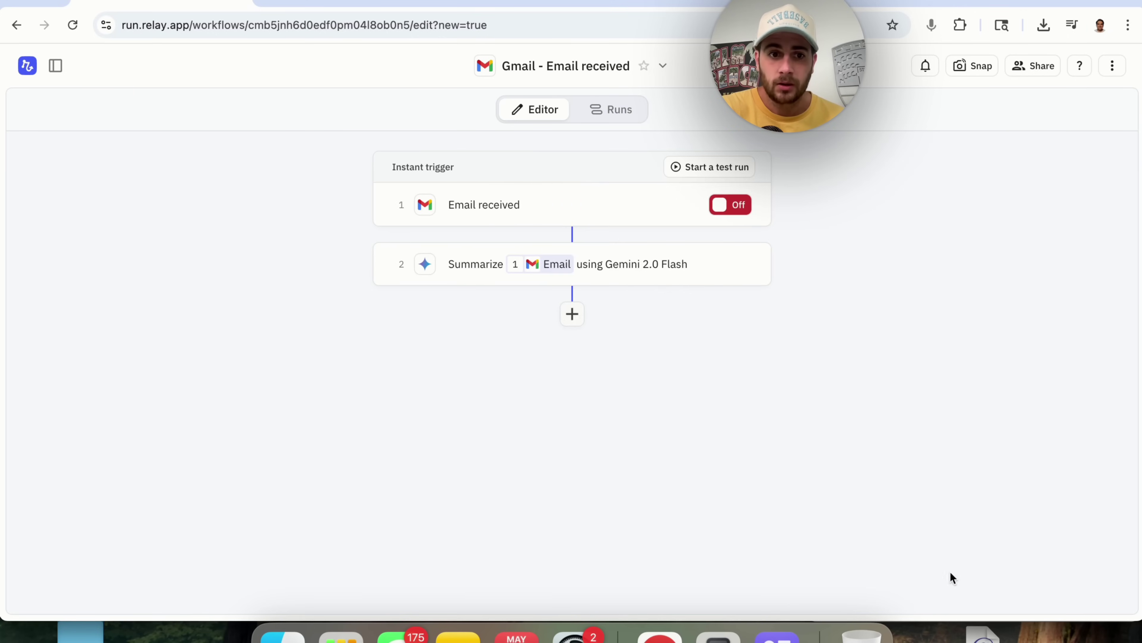
Add an AI Write text step for an Email, instructing it to answer sponsorship requests with the $4,000 rate
click(572, 315)
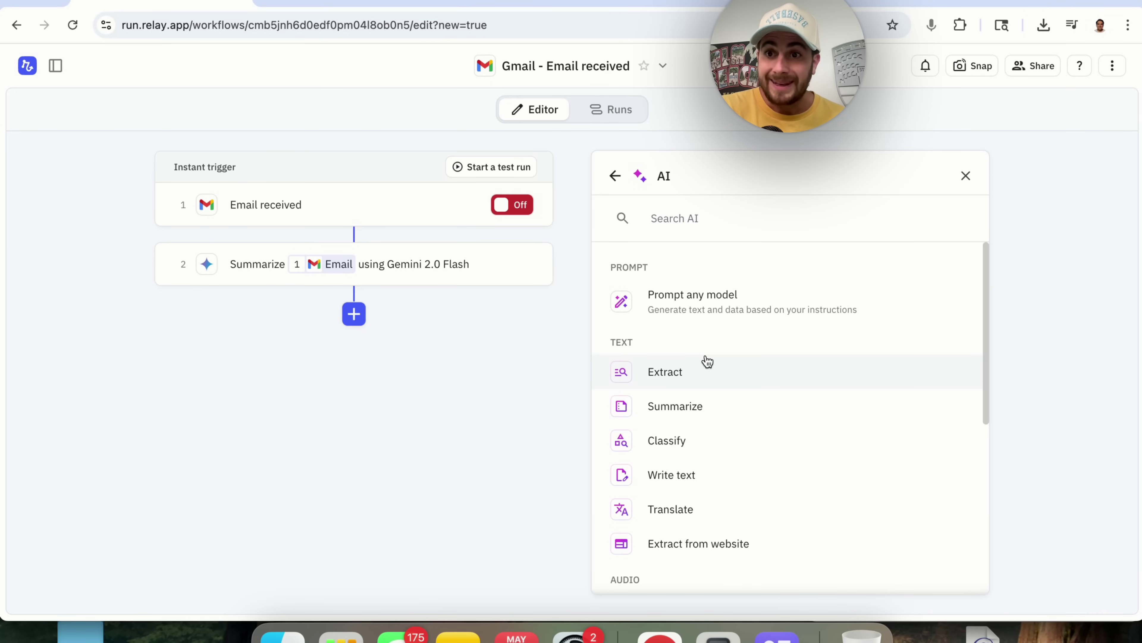
click(697, 480)
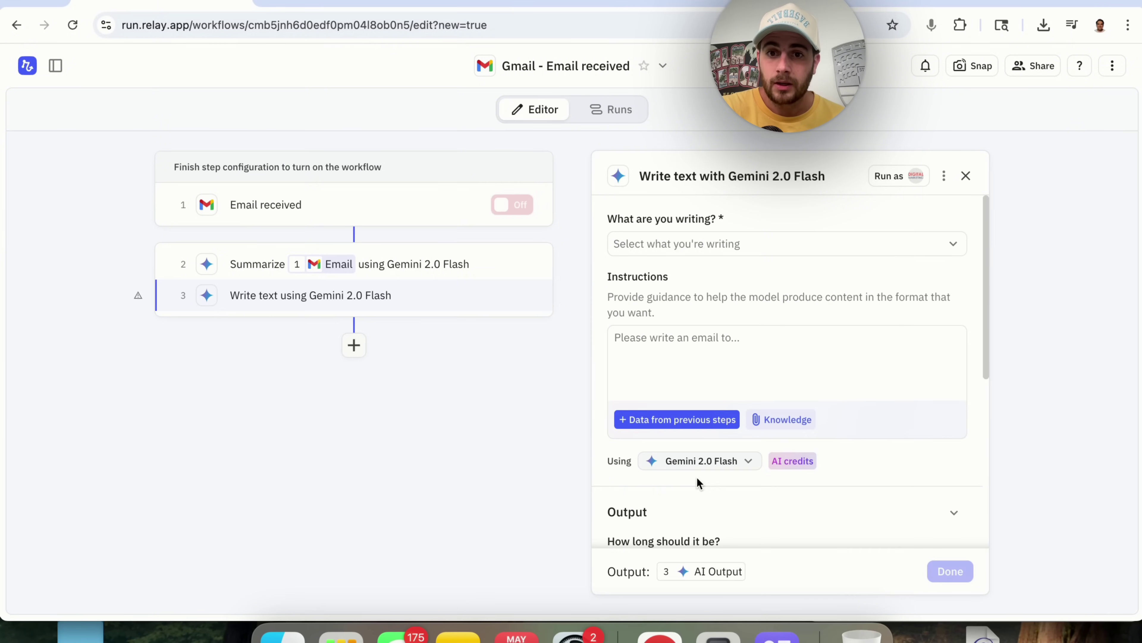
click(700, 255)
click(706, 317)
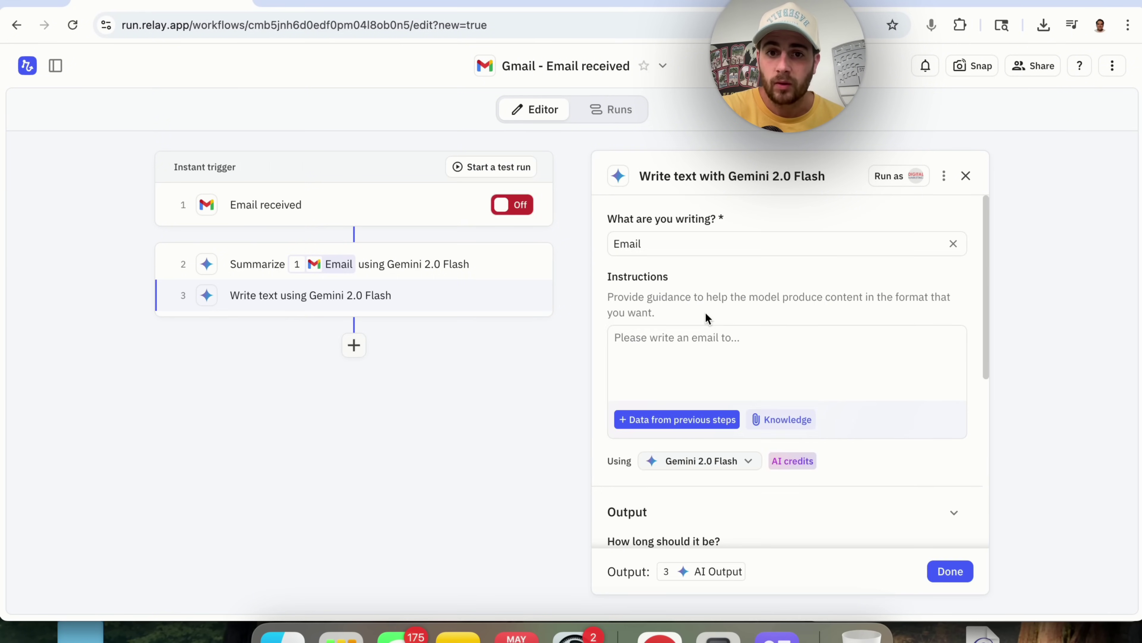
click(696, 337)
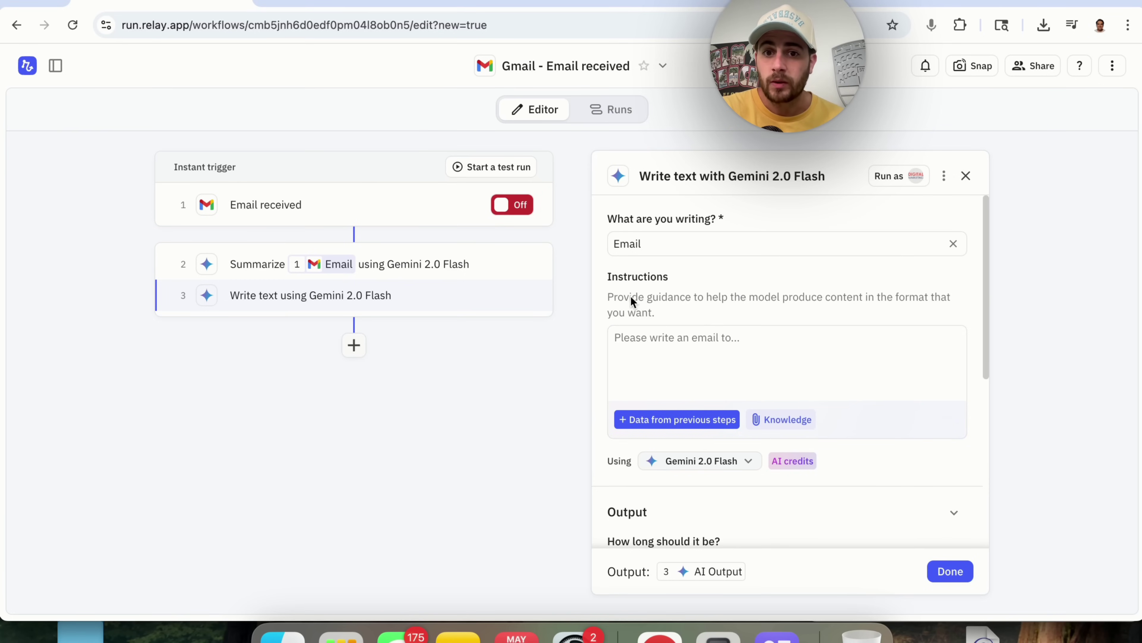
click(707, 354)
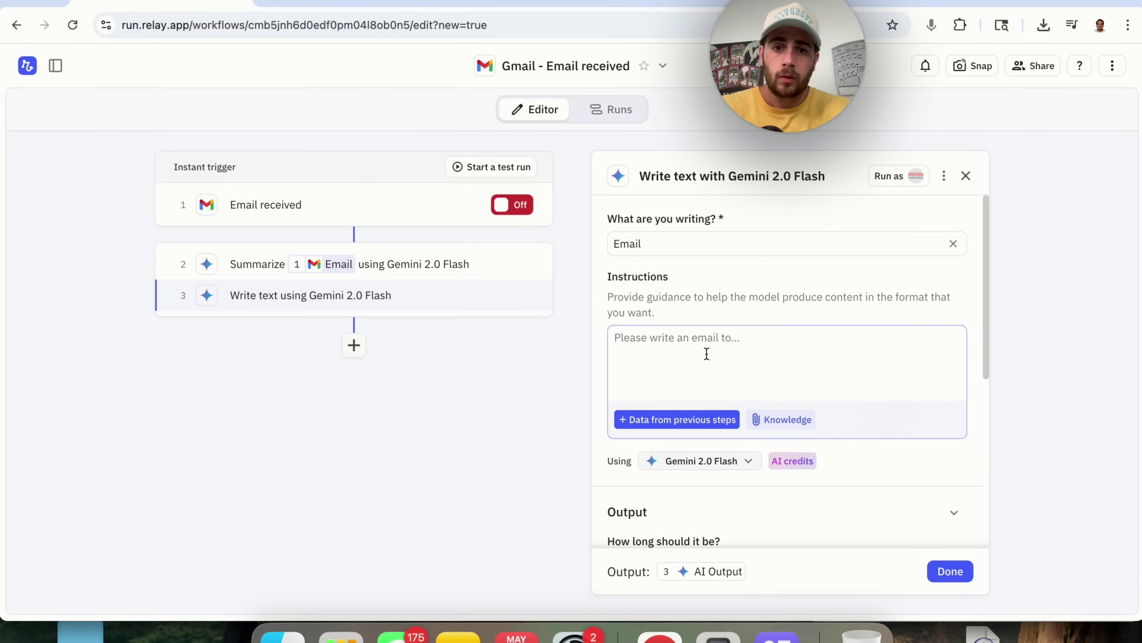
text(Please write an email to respond to)
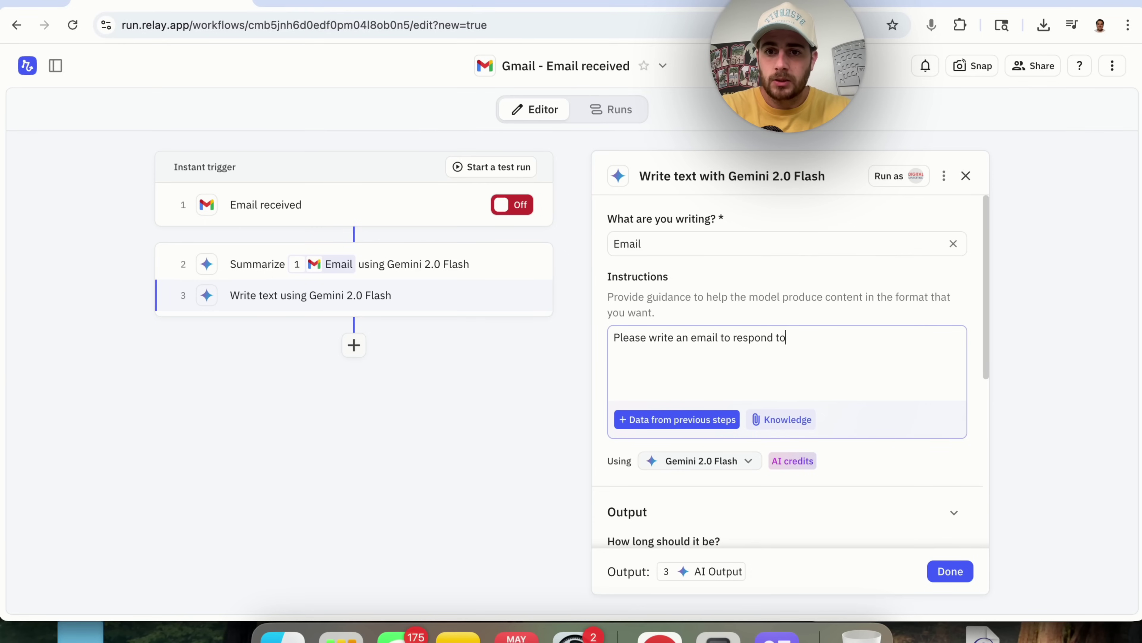
text( all s)
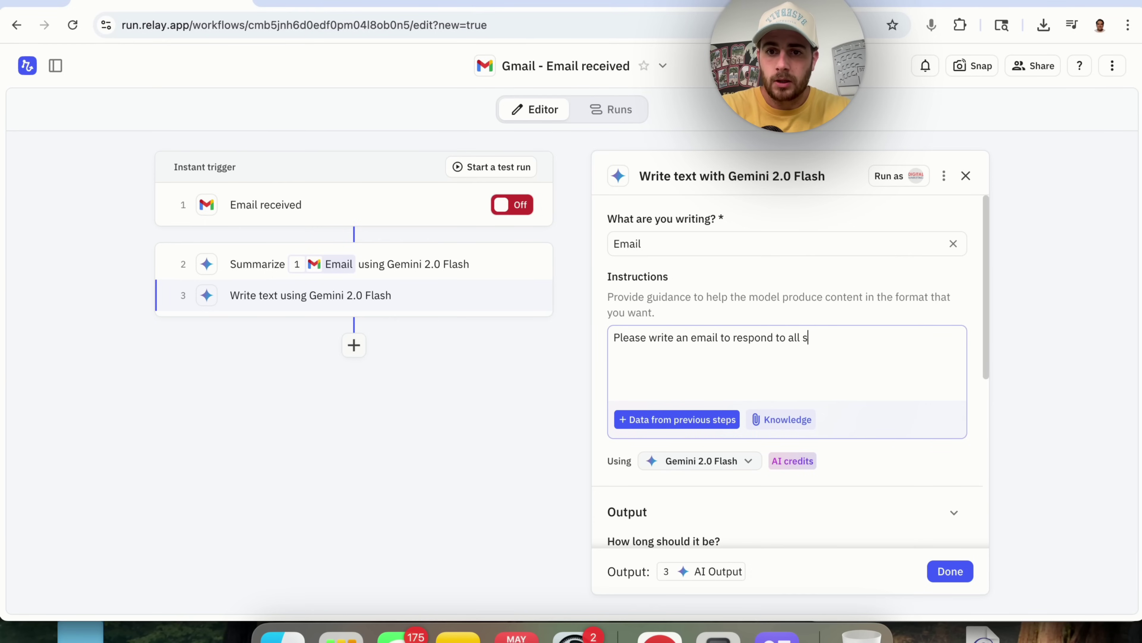
text(ponsorship request)
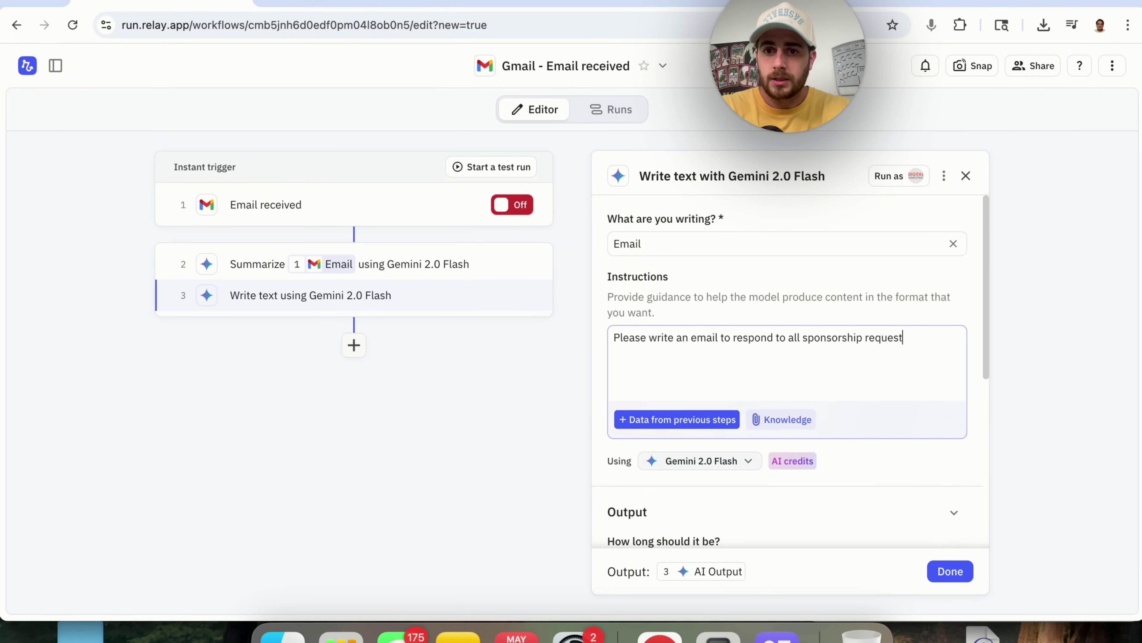
text(s and let them know that I char)
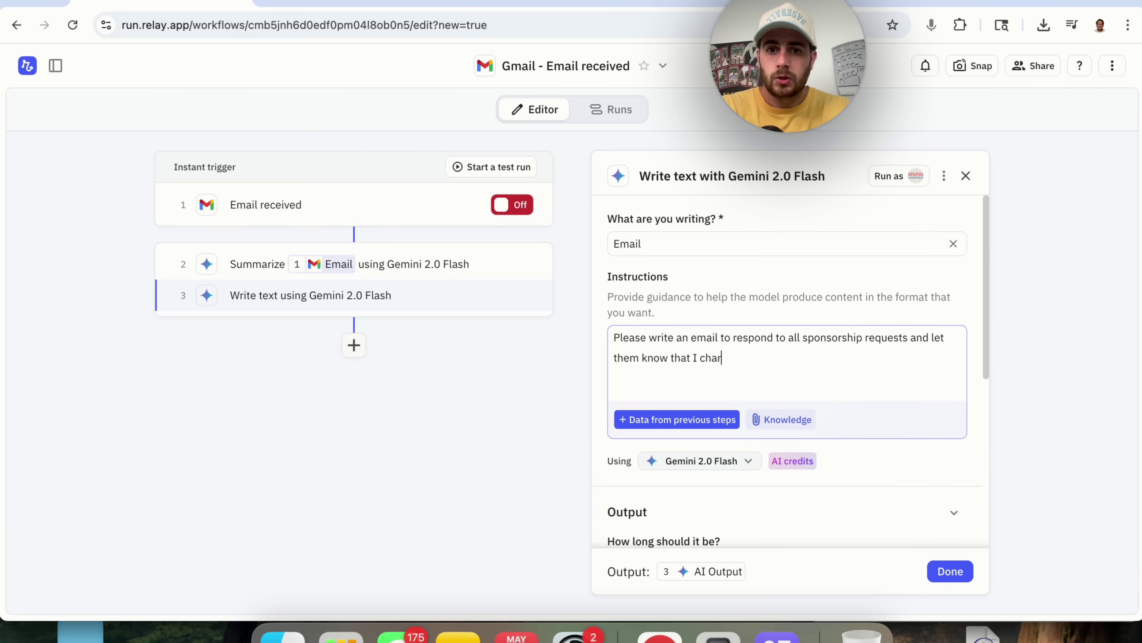
text(ge $4,000 for a sponsored video on my channel.)
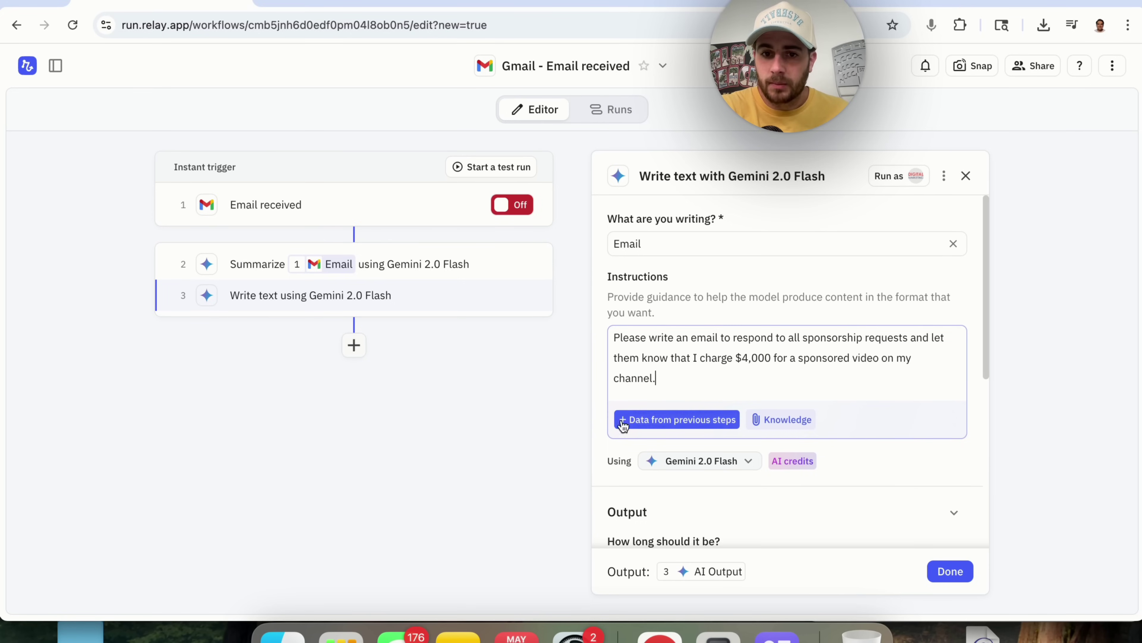
Insert the Summarized Text into the instructions and keep Rich text as the output format
click(648, 421)
click(698, 501)
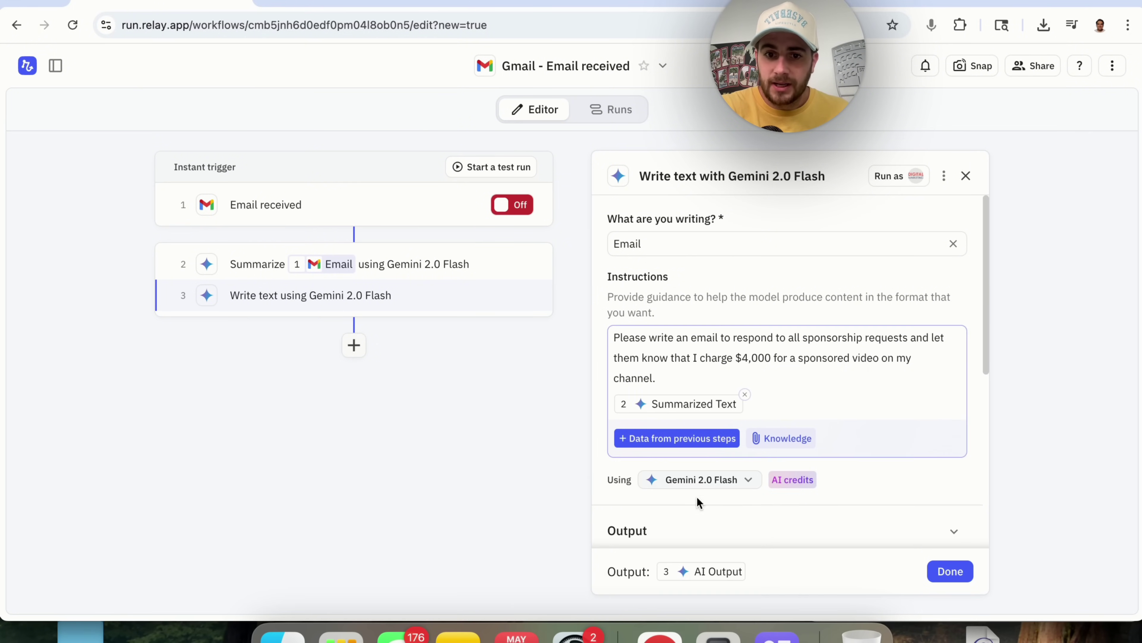
scroll(685, 413, down, 5)
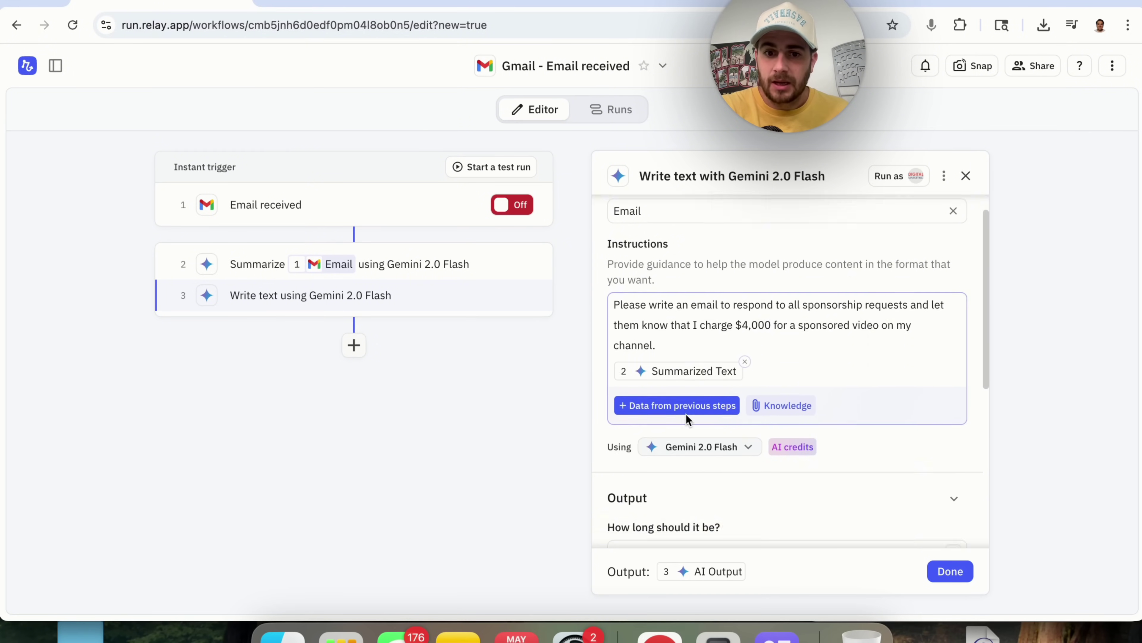
click(745, 364)
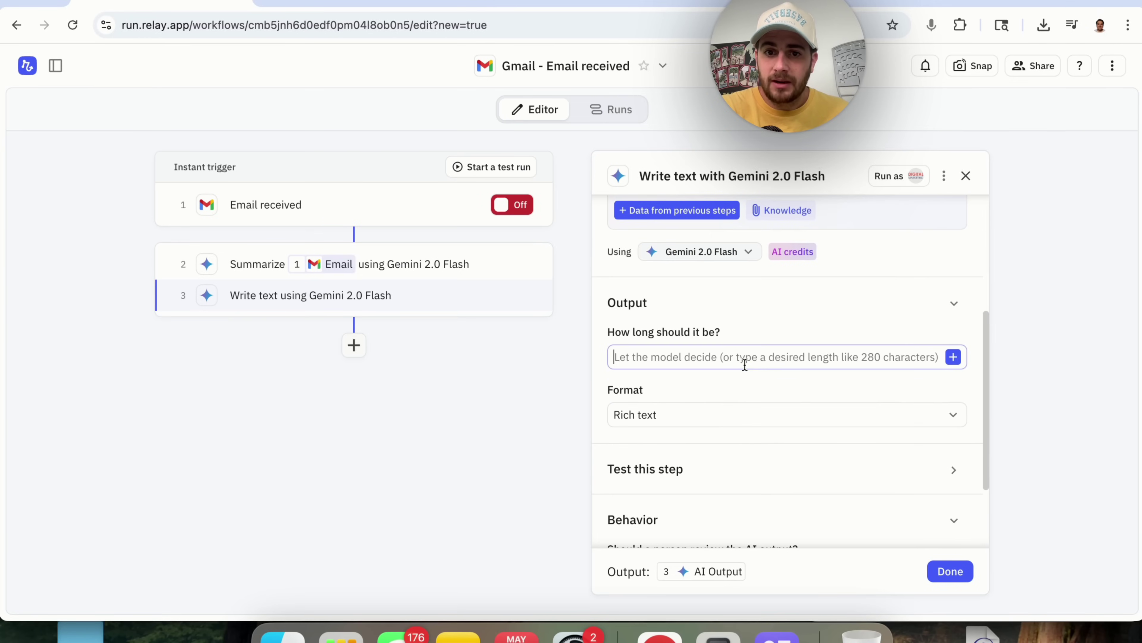
click(786, 411)
click(684, 373)
scroll(685, 371, down, 3)
Test the writing step and review the drafted 'Re: Sponsorship Request' reply
click(785, 358)
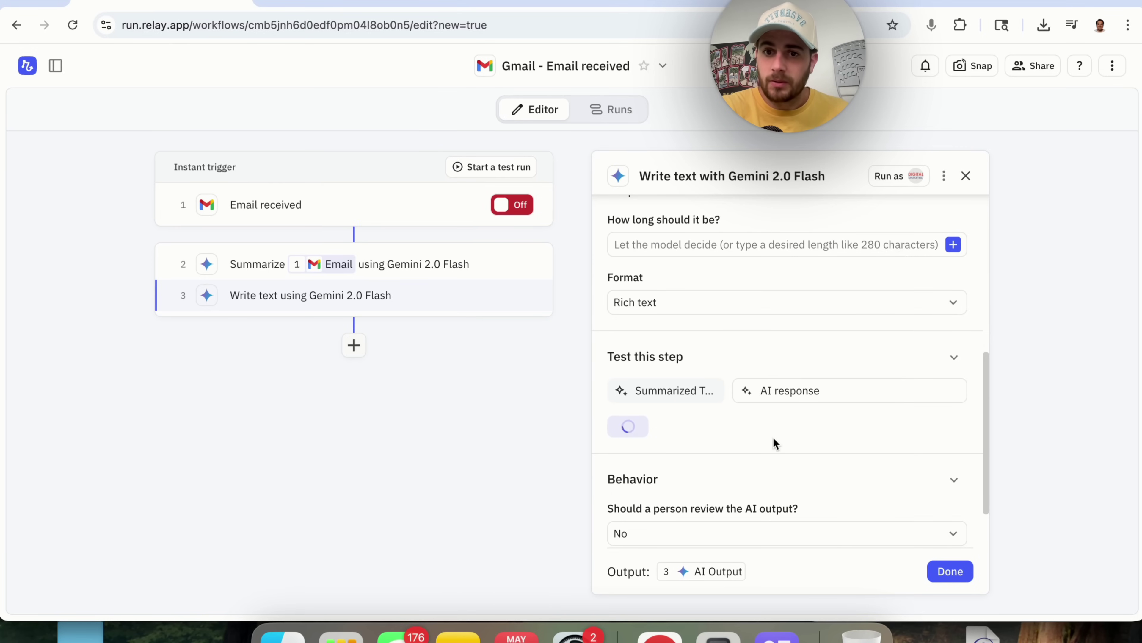
scroll(772, 437, down, 2)
scroll(773, 439, down, 2)
click(674, 439)
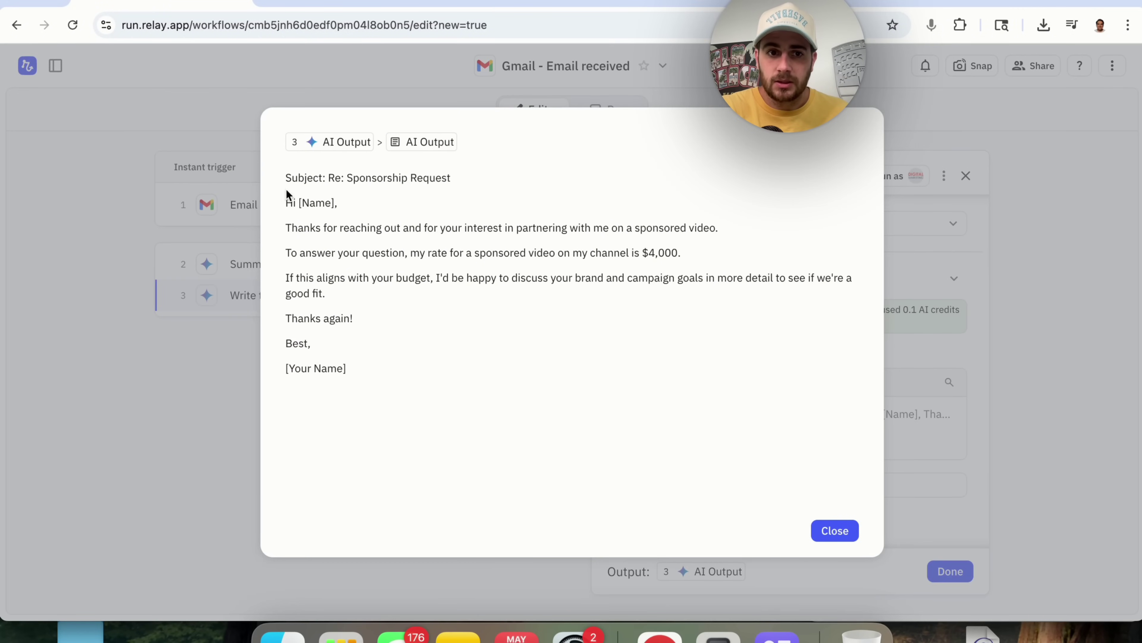
triple_click(289, 201)
click(290, 205)
drag(288, 203, 387, 218)
click(313, 224)
drag(313, 224, 467, 231)
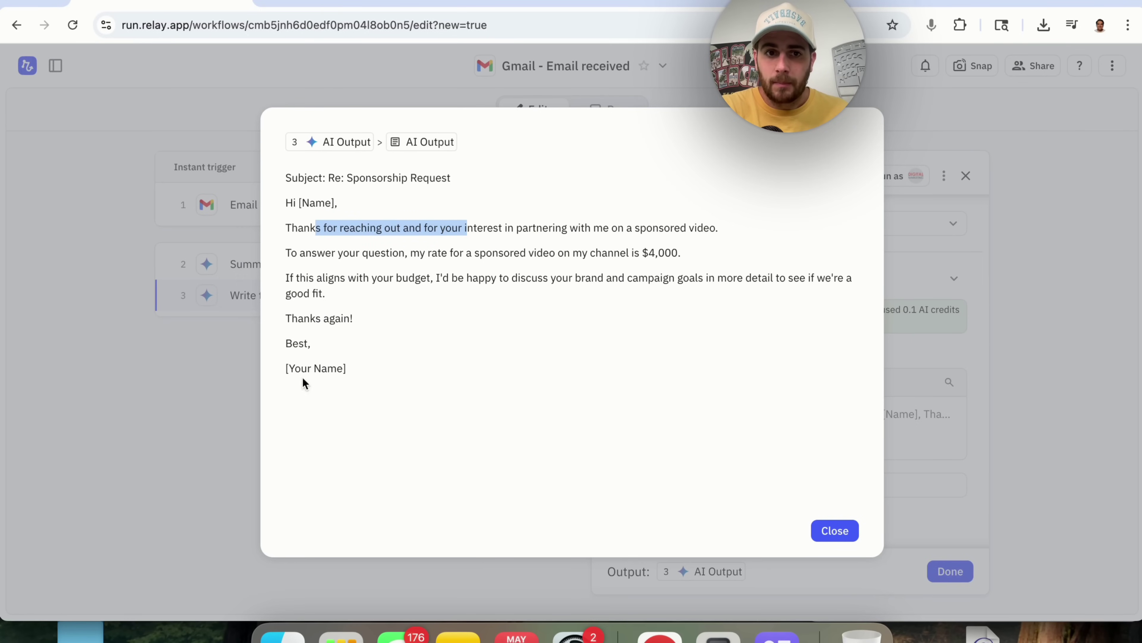
click(833, 532)
scroll(799, 366, up, 5)
scroll(799, 366, up, 3)
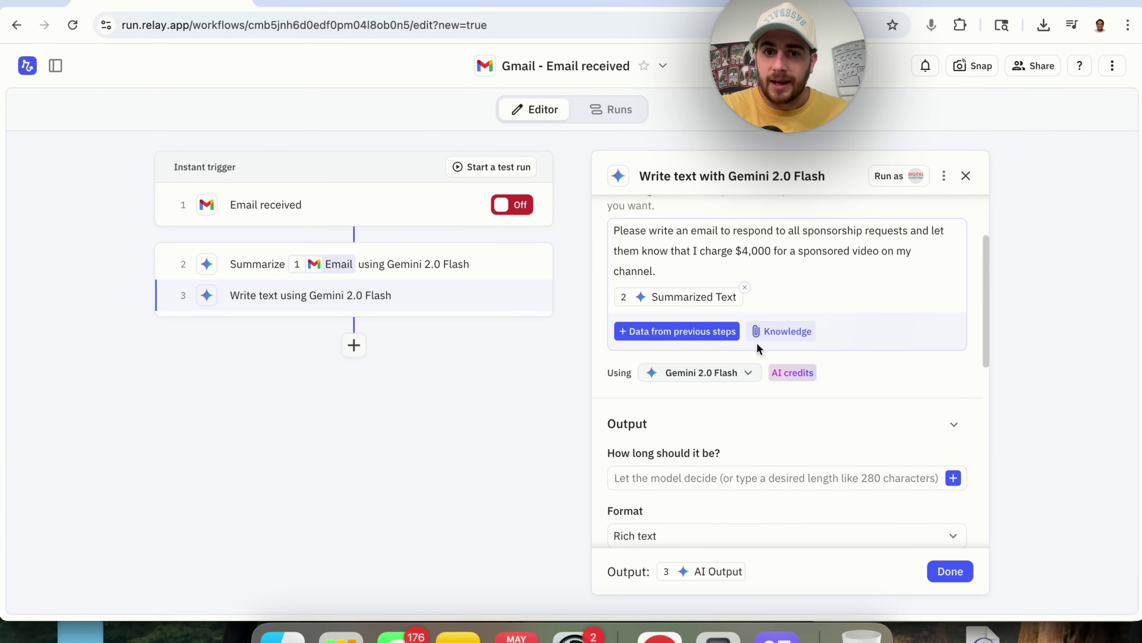
Add the line 'Please don't use any place holders in the email response' to the instructions
scroll(729, 330, up, 3)
click(708, 331)
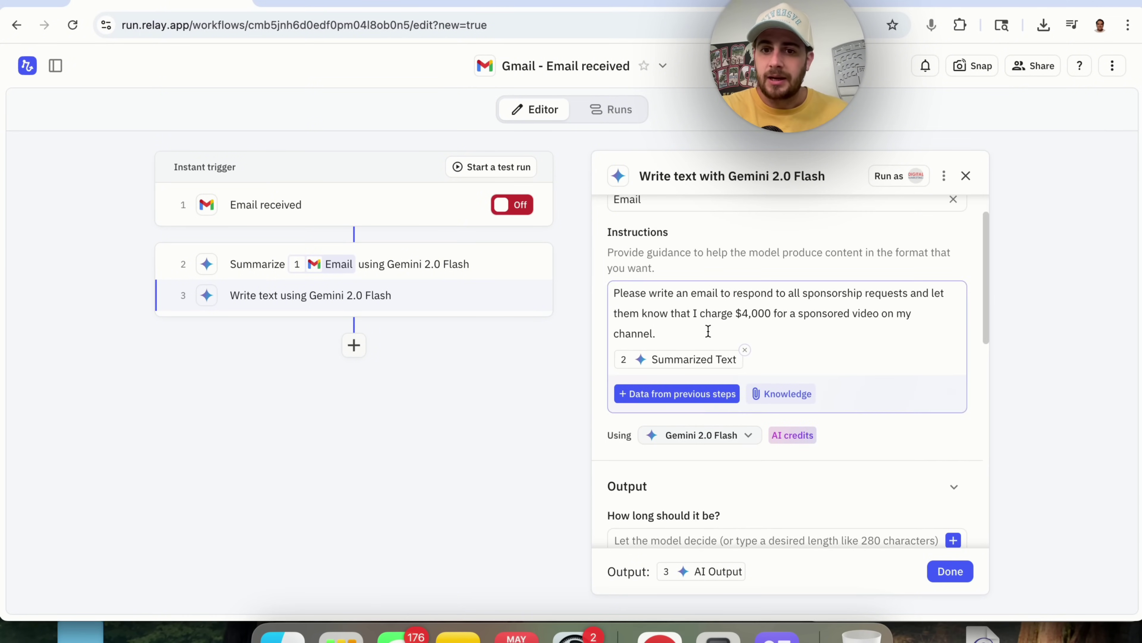
key(Return)
key(Return)
text(Please)
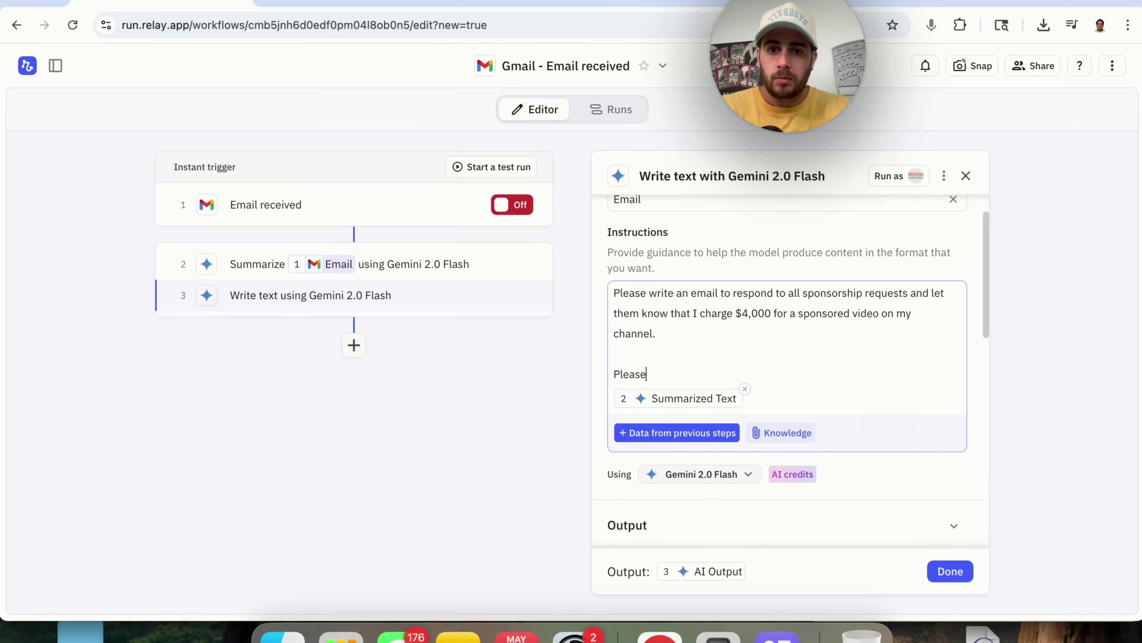
text( don't use any place holders in the em)
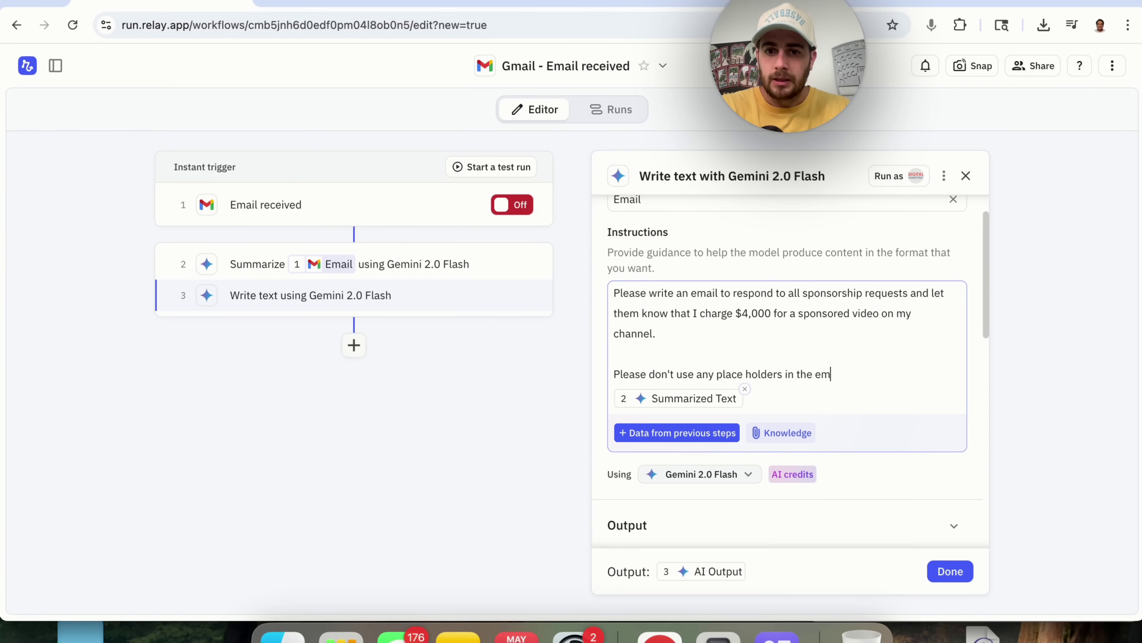
text(ail response)
Rerun the writing step's test and review the generated email
scroll(791, 371, down, 5)
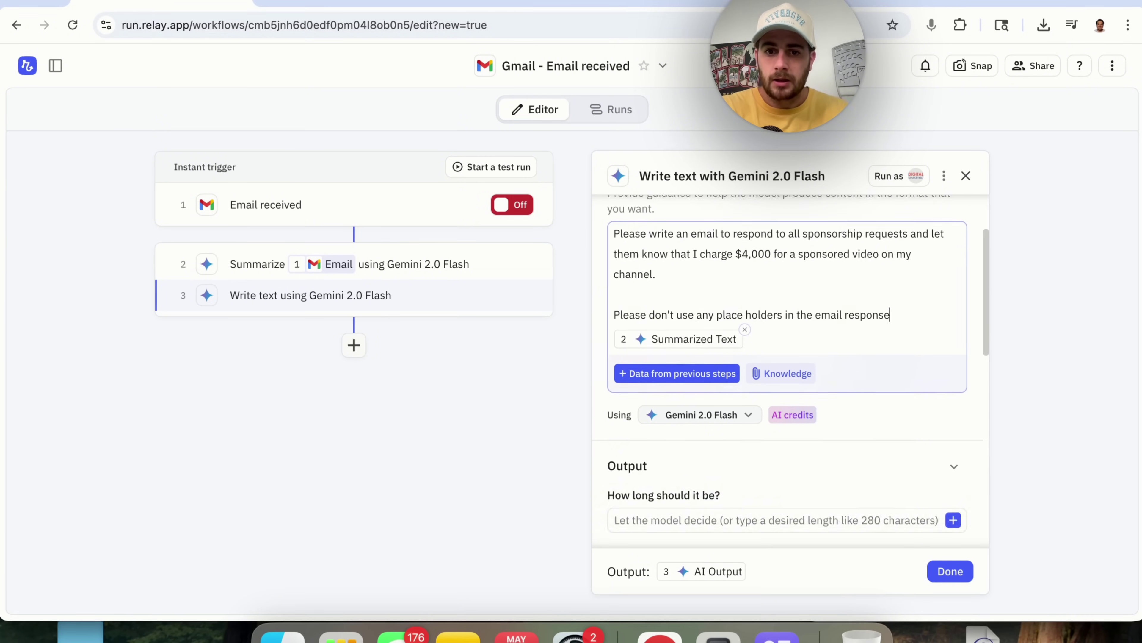
scroll(739, 299, down, 5)
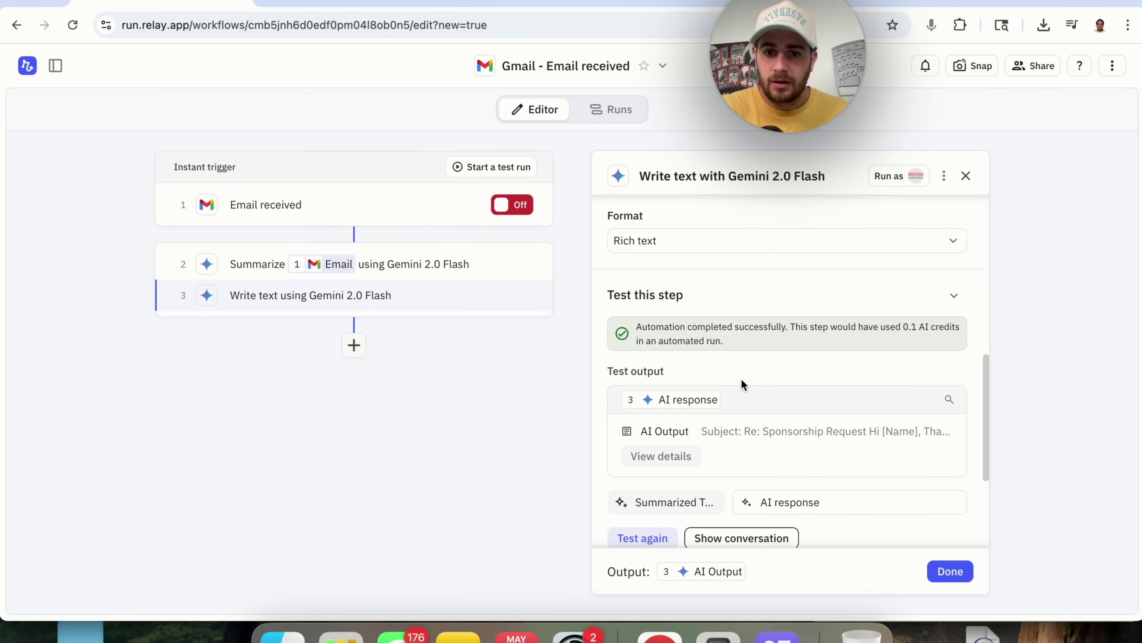
scroll(742, 386, down, 2)
click(643, 458)
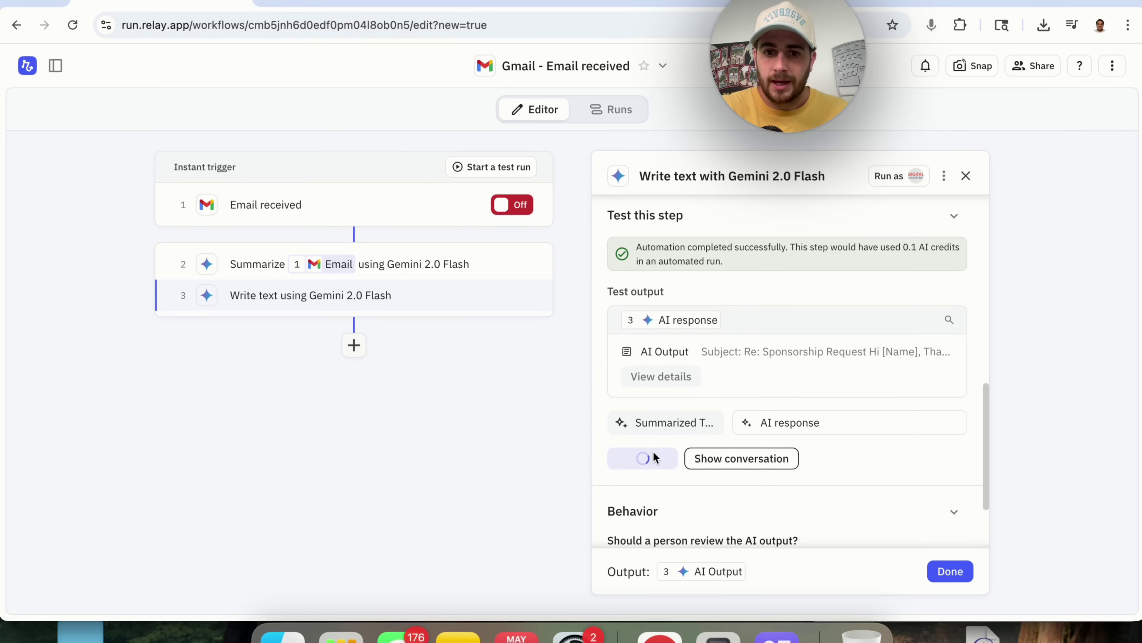
mouse_move(698, 386)
click(661, 377)
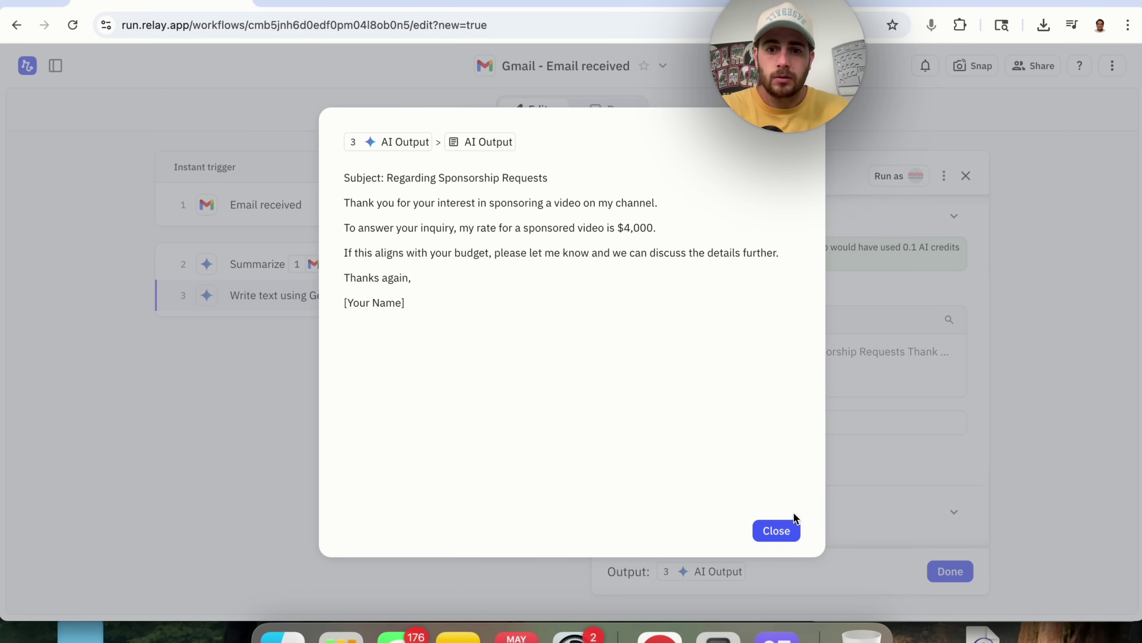
click(787, 529)
scroll(783, 294, up, 6)
scroll(782, 293, up, 5)
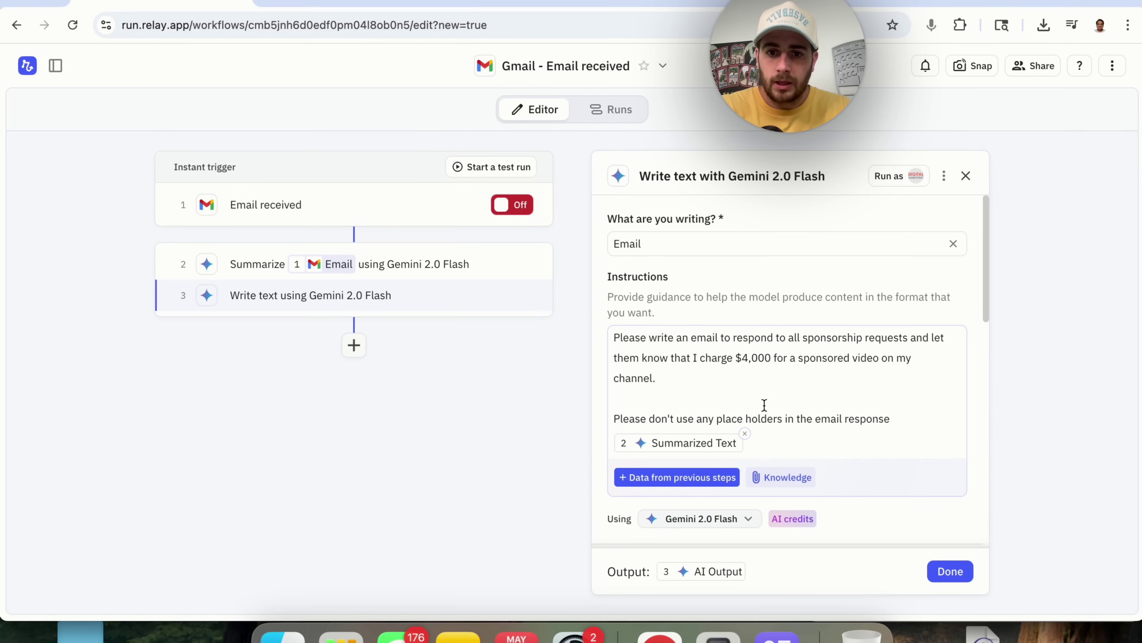
Append 'for example [your name]' to the instruction, retest, and check the new reply
click(910, 419)
text(for example [your name)
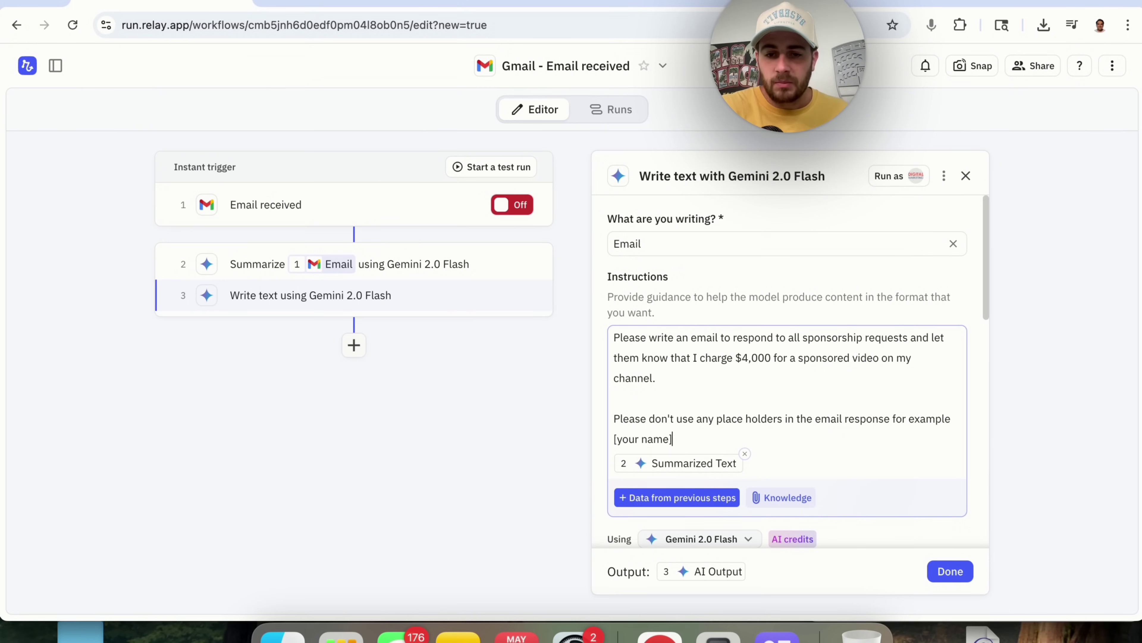
scroll(813, 442, down, 10)
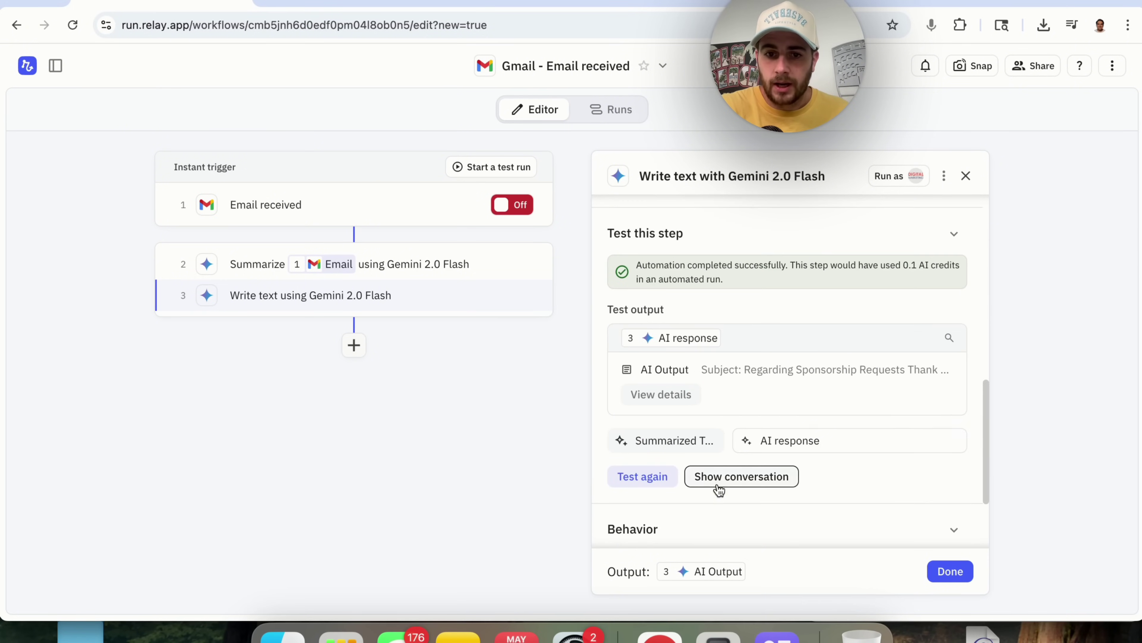
click(655, 488)
click(678, 397)
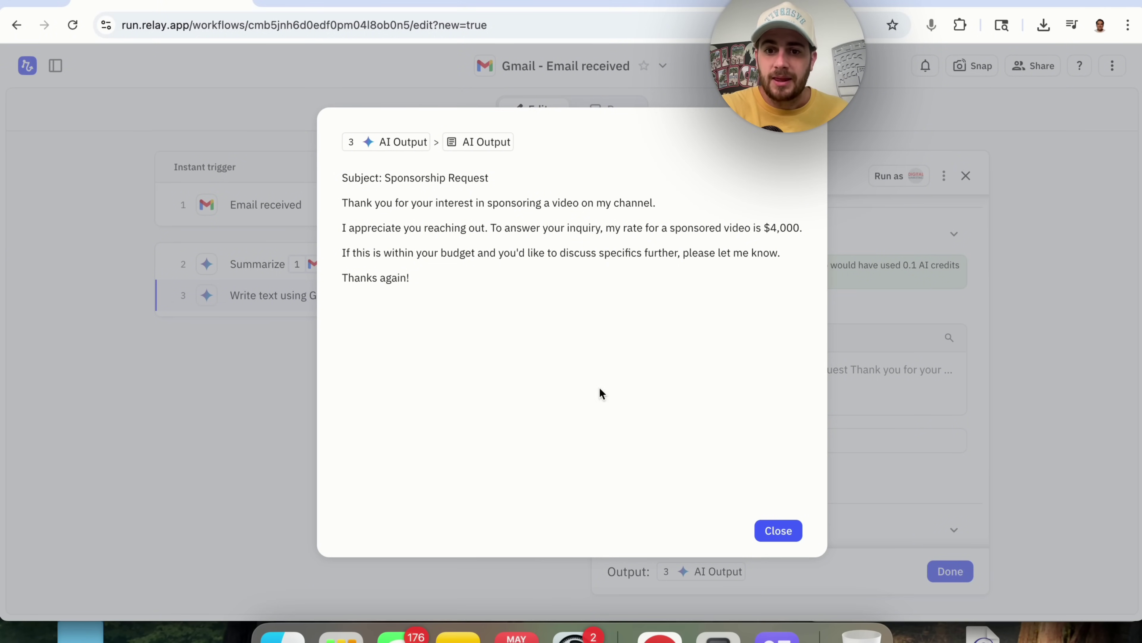
click(784, 533)
scroll(765, 455, down, 3)
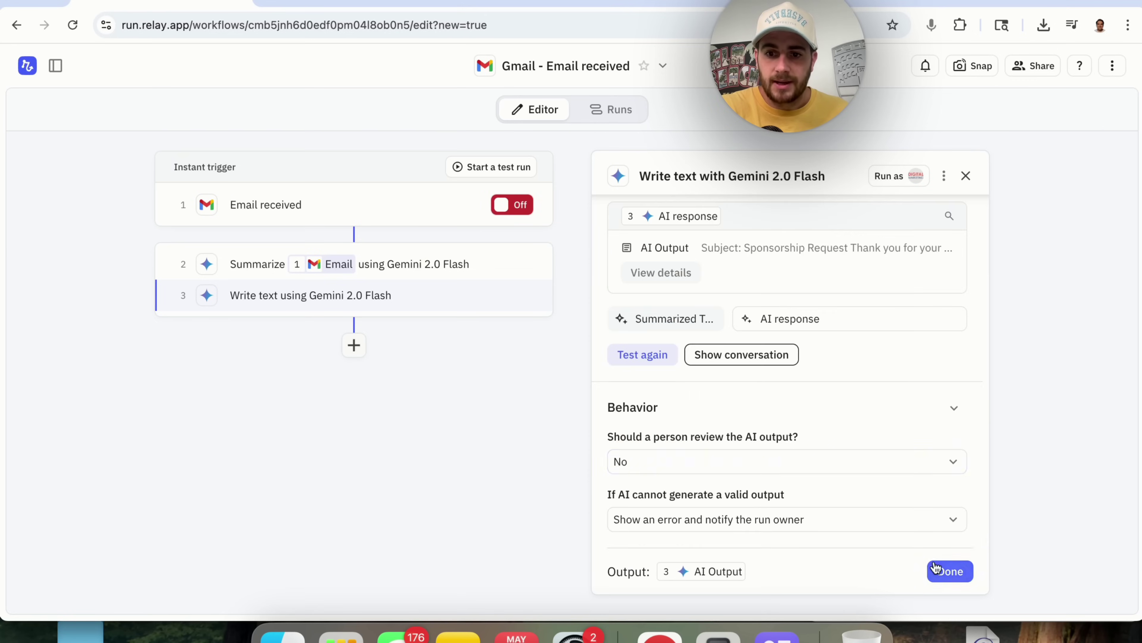
Finish the writing step and add a Gmail 'Send email' step after it
click(949, 571)
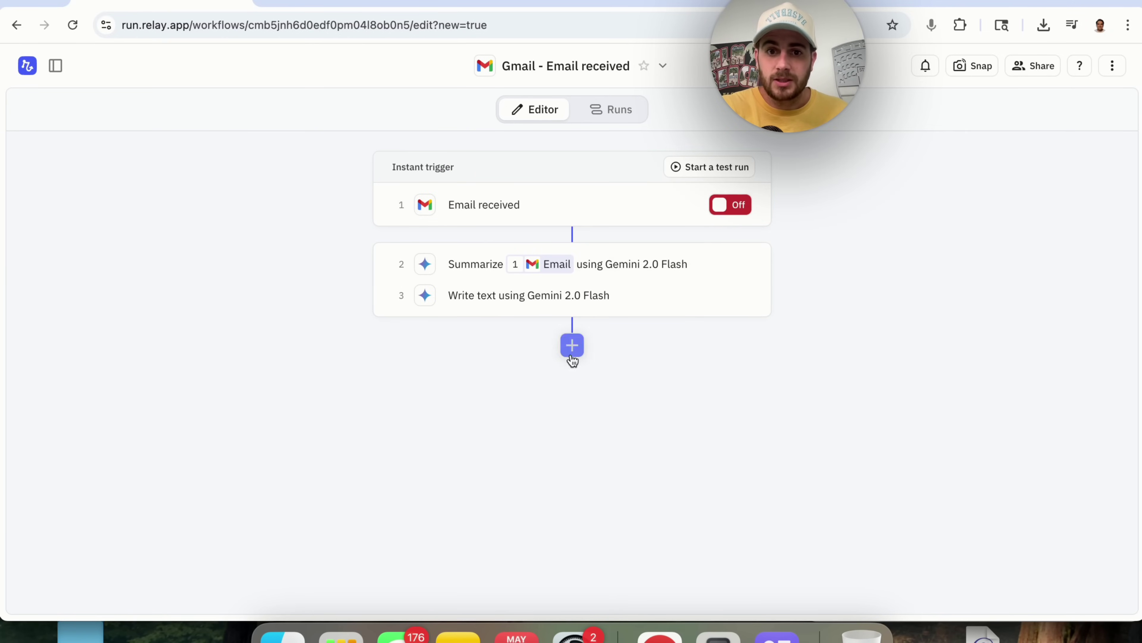
click(572, 345)
text(gmail)
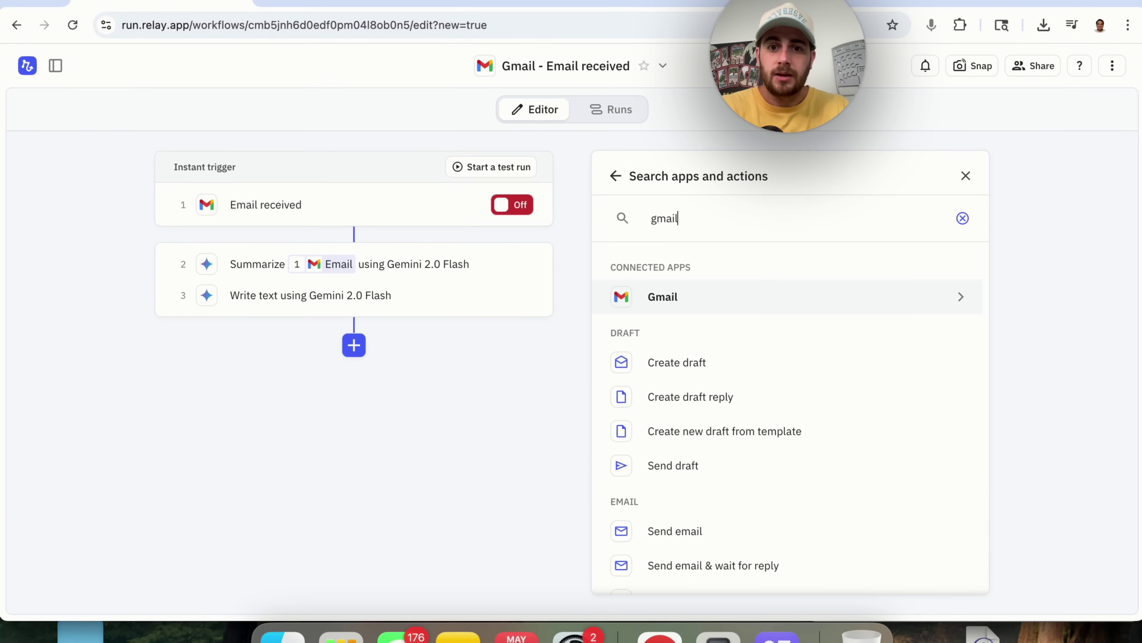
scroll(701, 477, down, 3)
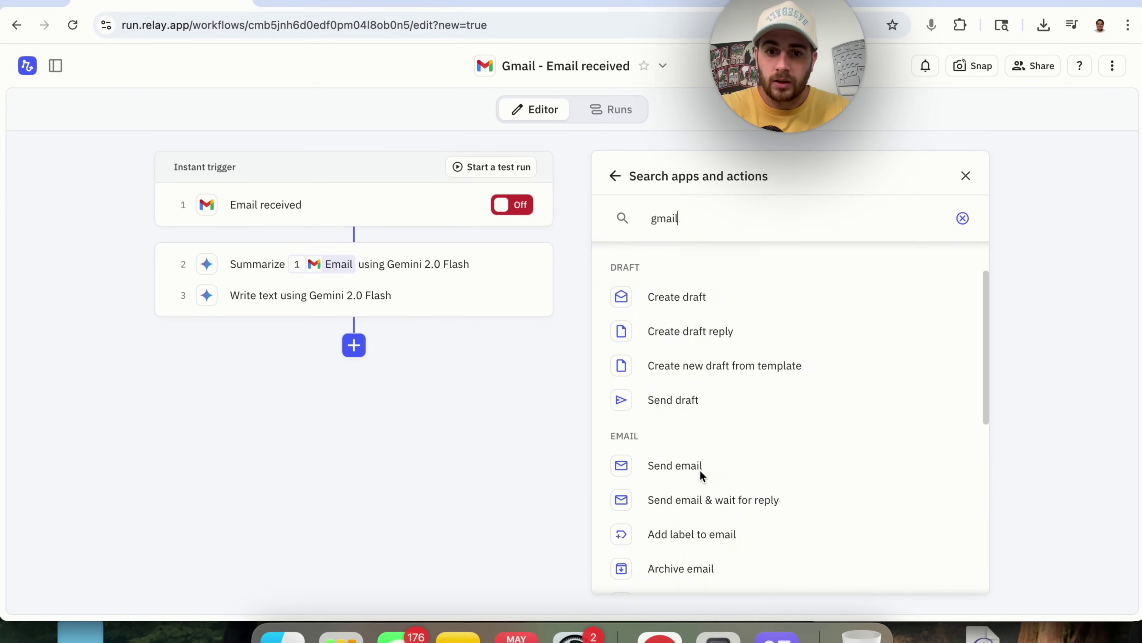
click(688, 468)
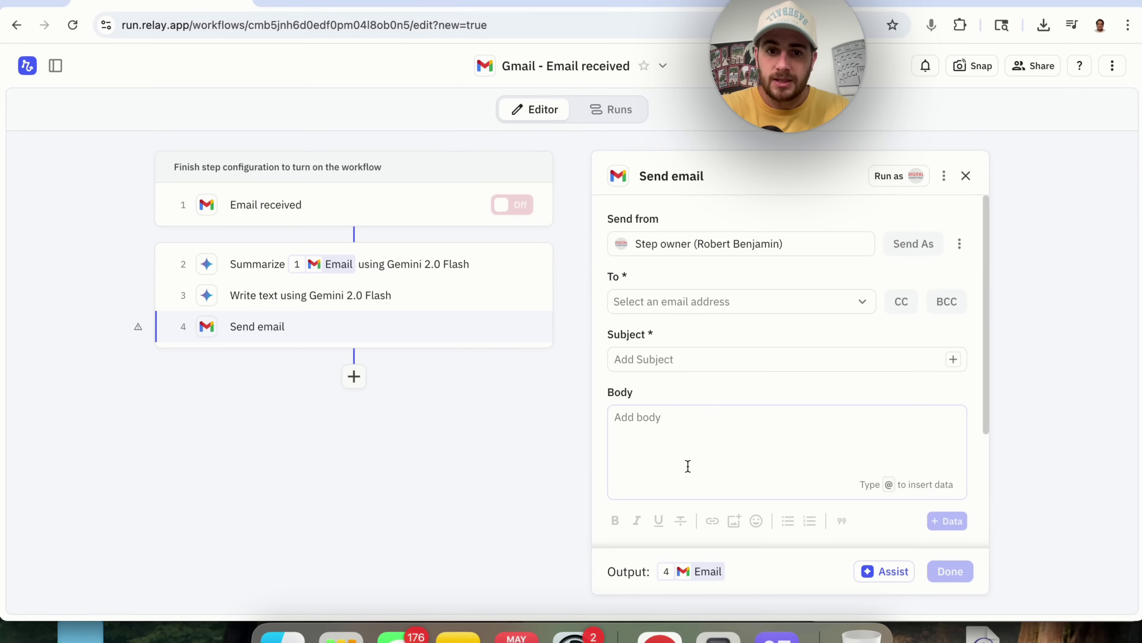
Address the email to the original sender and reuse the received email's Subject
click(694, 300)
mouse_move(670, 431)
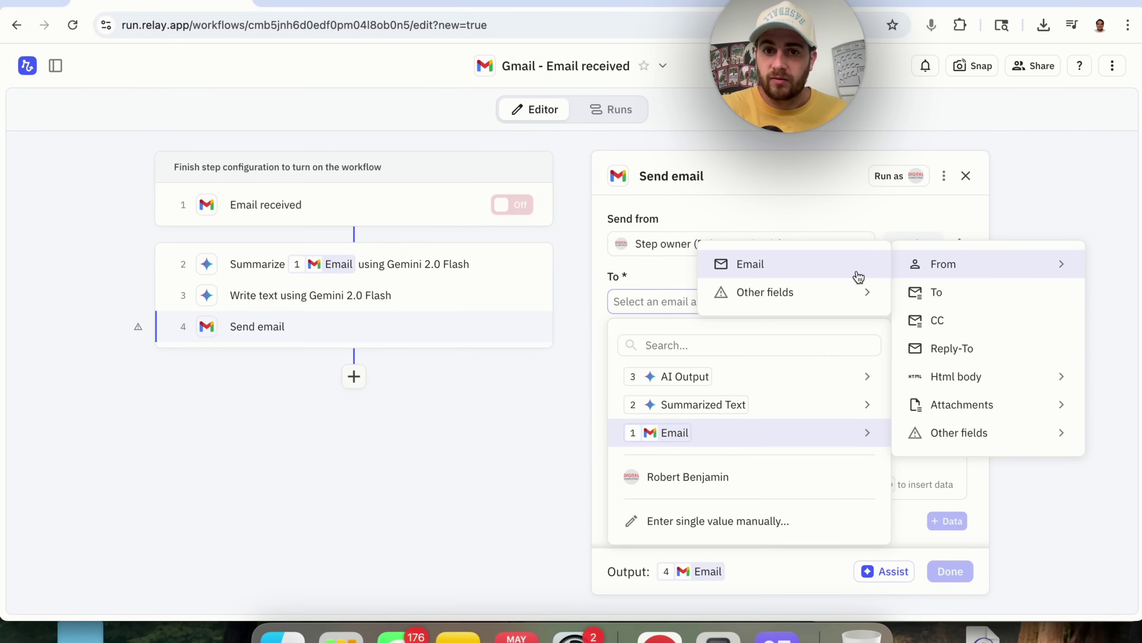
click(844, 274)
click(746, 355)
click(953, 359)
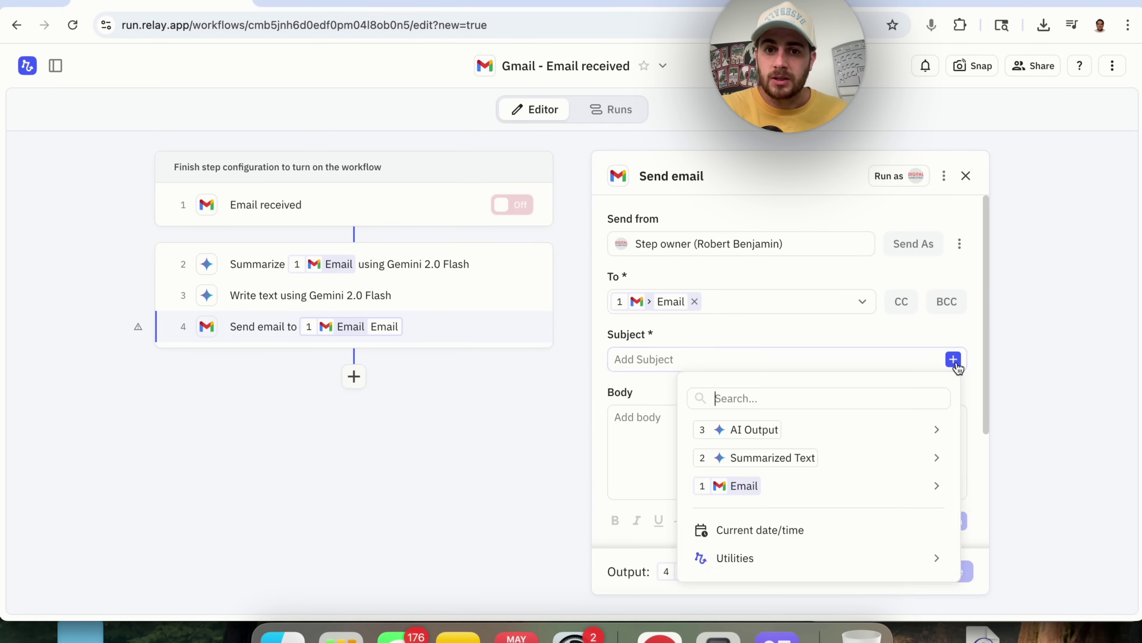
mouse_move(755, 497)
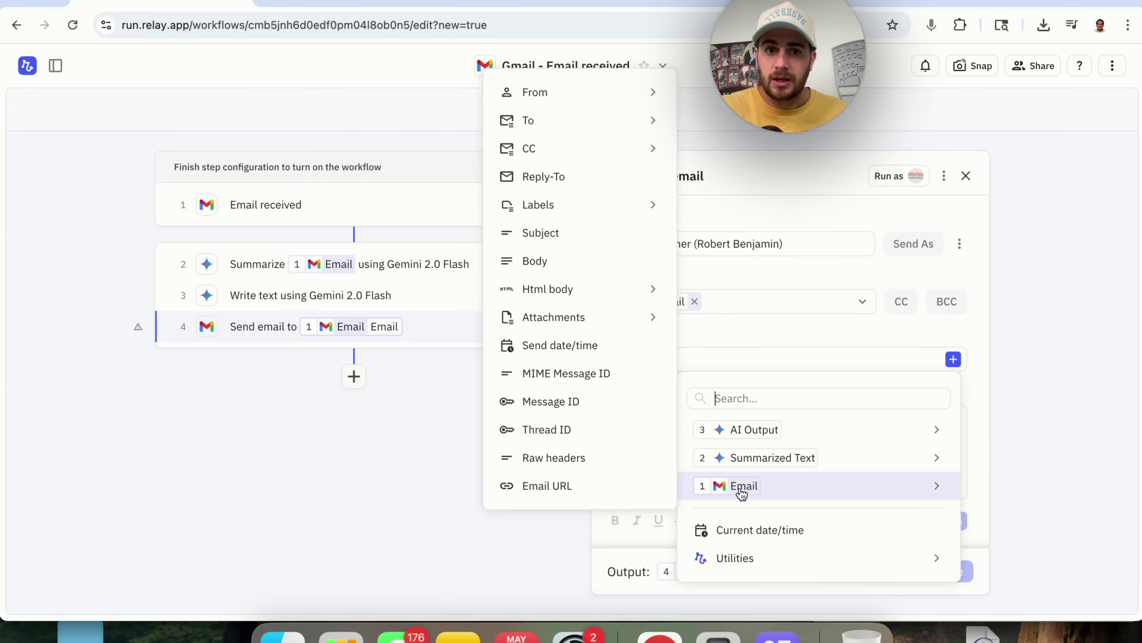
click(574, 233)
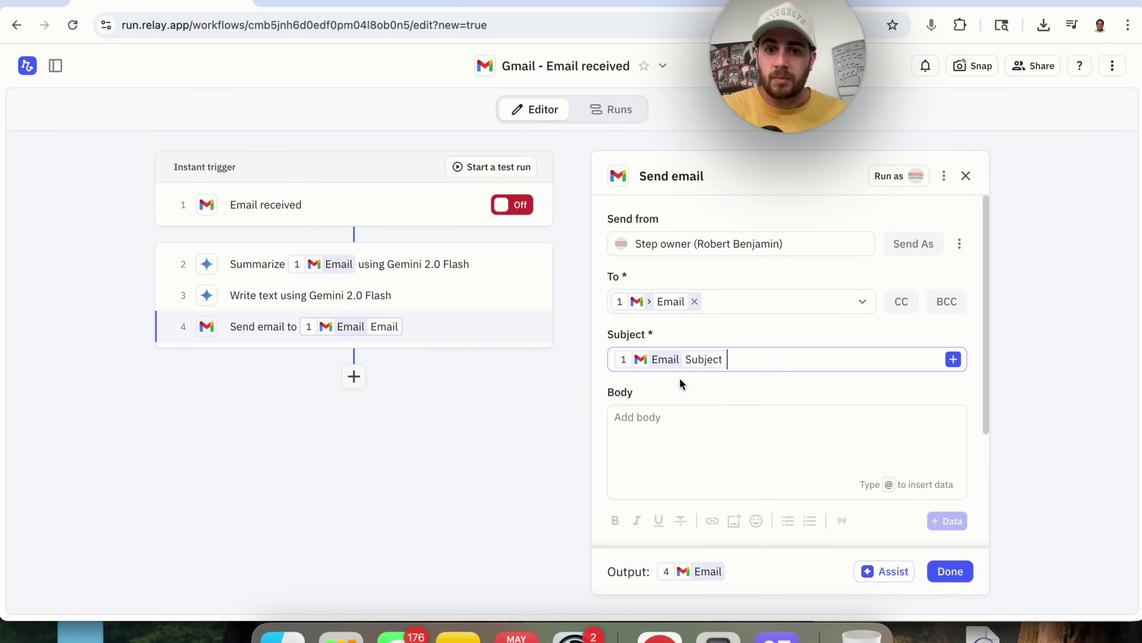
Fill the email body with the AI Output from the writing step
click(684, 409)
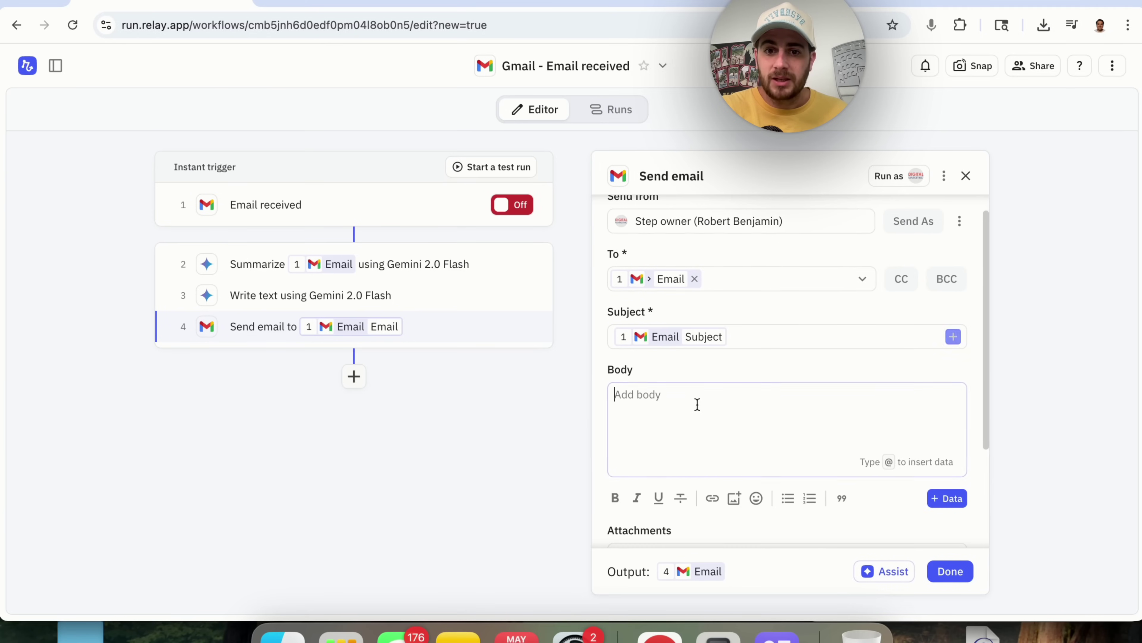
click(953, 499)
mouse_move(837, 332)
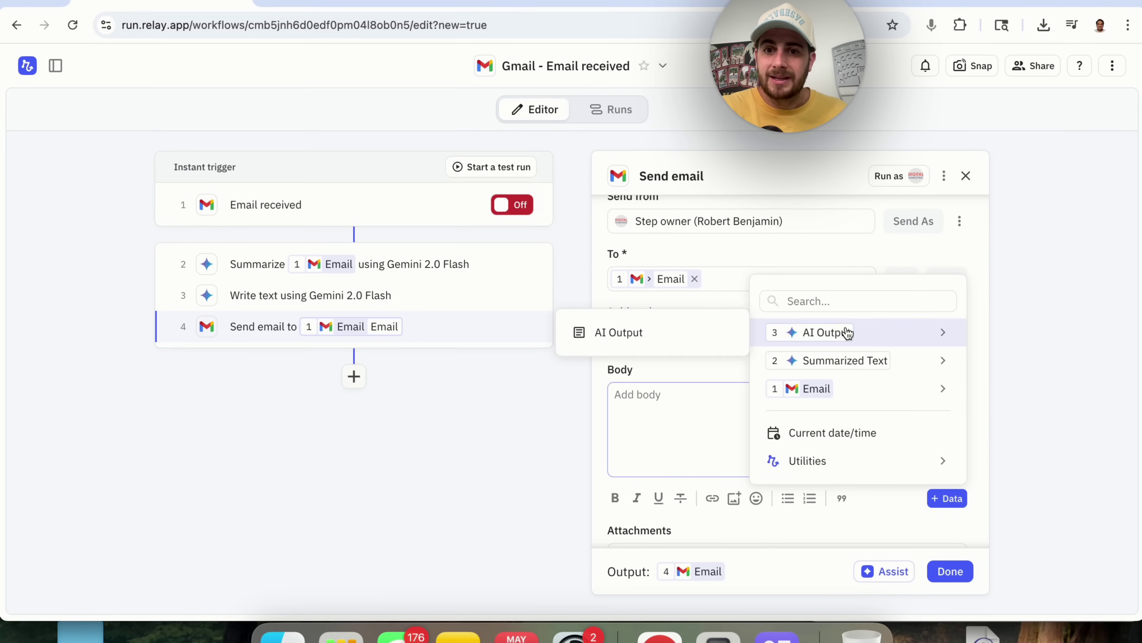
click(651, 337)
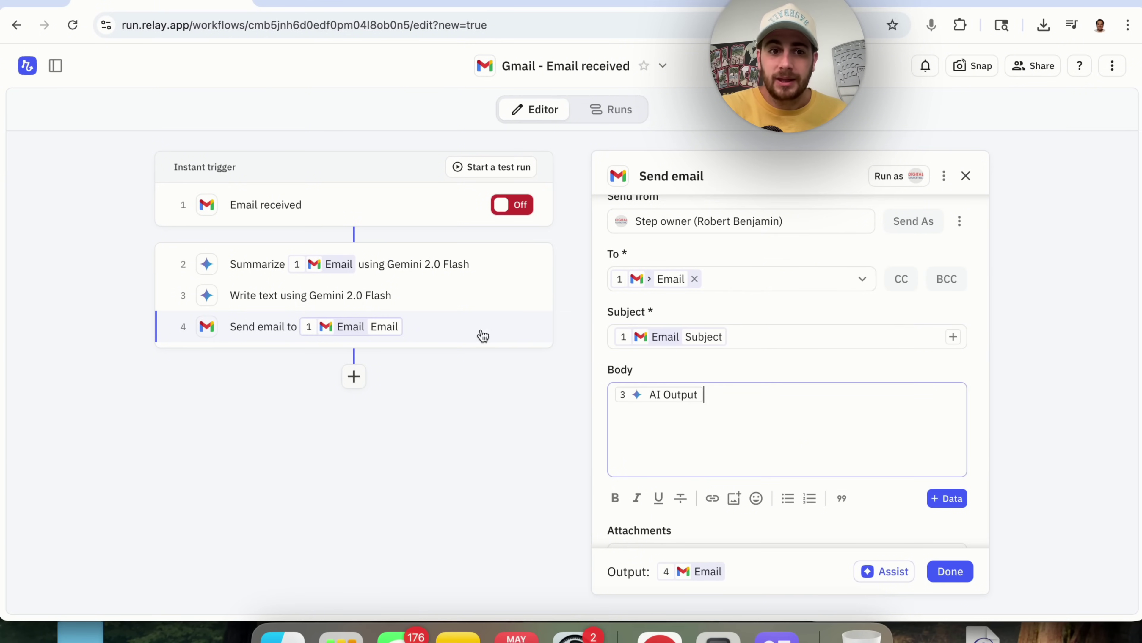
scroll(737, 436, down, 3)
scroll(737, 438, down, 1)
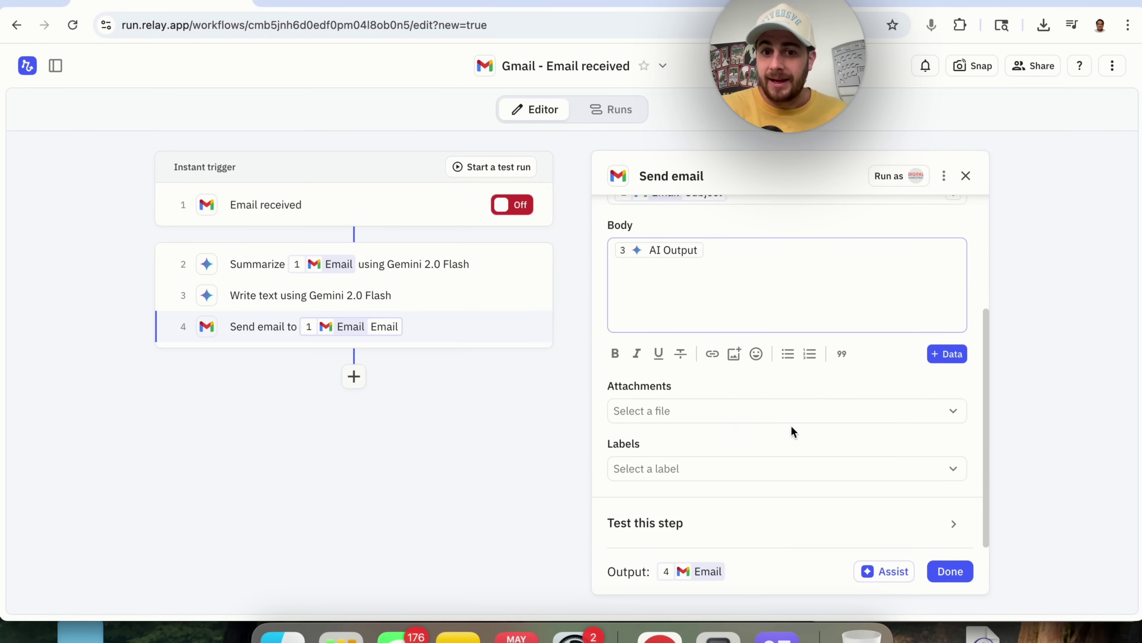
Finish the Send email step, switch the Email received trigger On, and open mail.google.com in a new tab
click(950, 571)
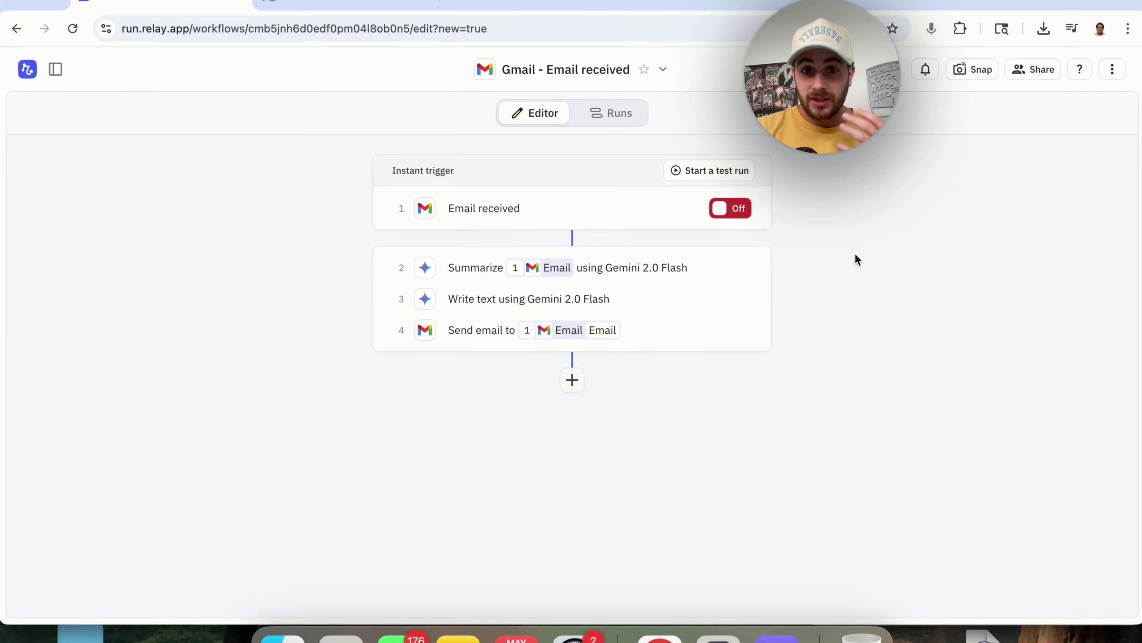
click(717, 217)
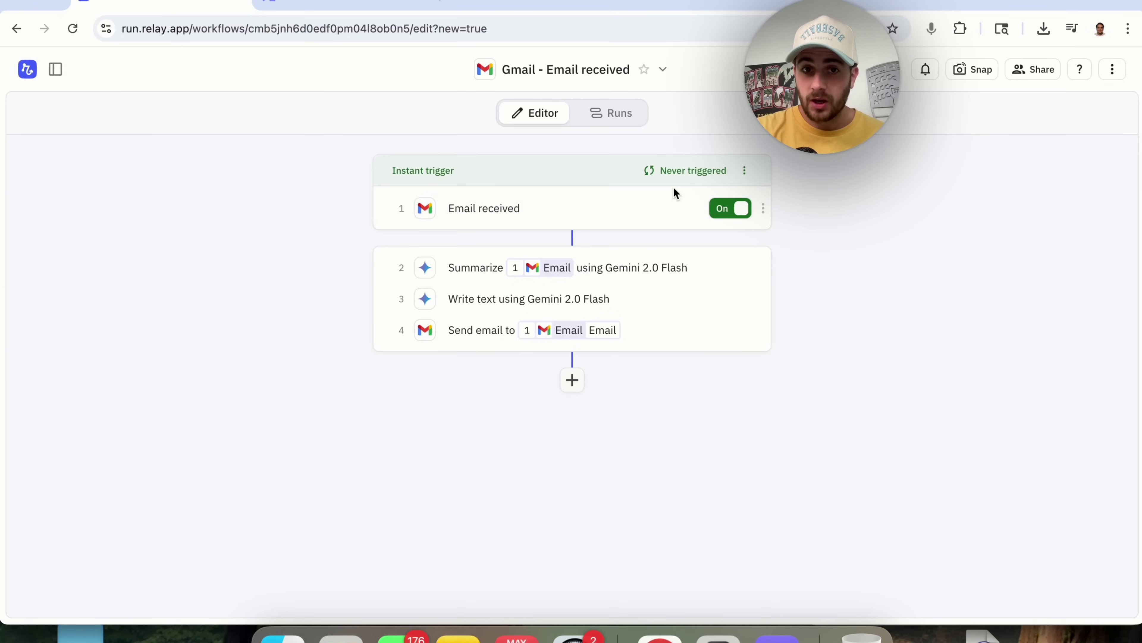
click(455, 3)
text(mail.google.com/mail/u/0/#inbox)
key(Return)
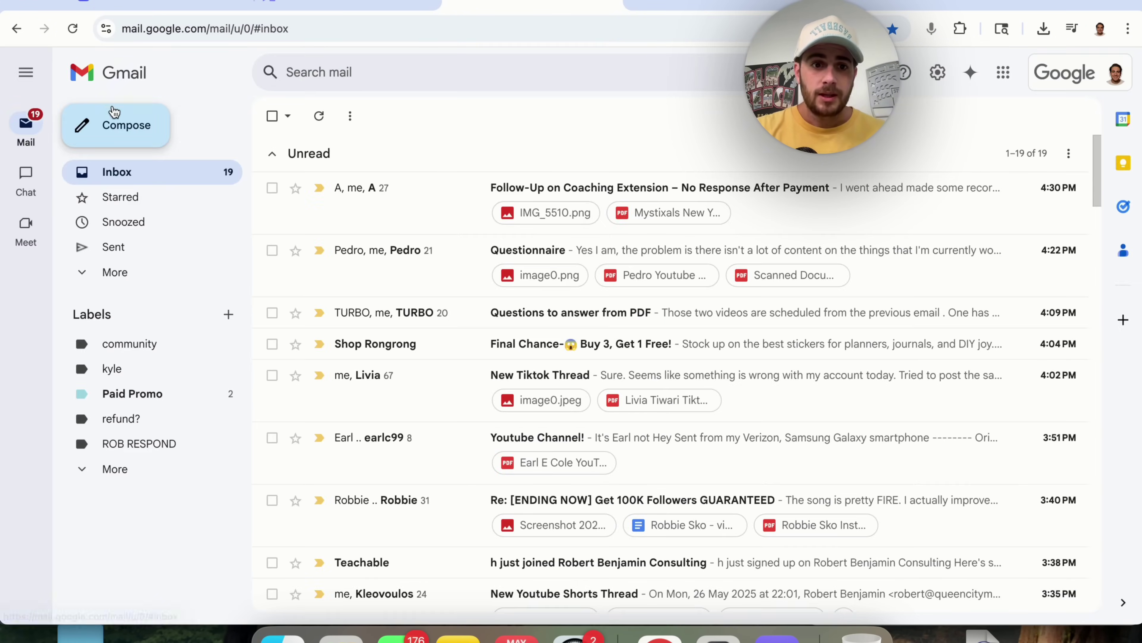
Start a new email to the test recipient with the subject 'Sponsorship offer'
click(129, 122)
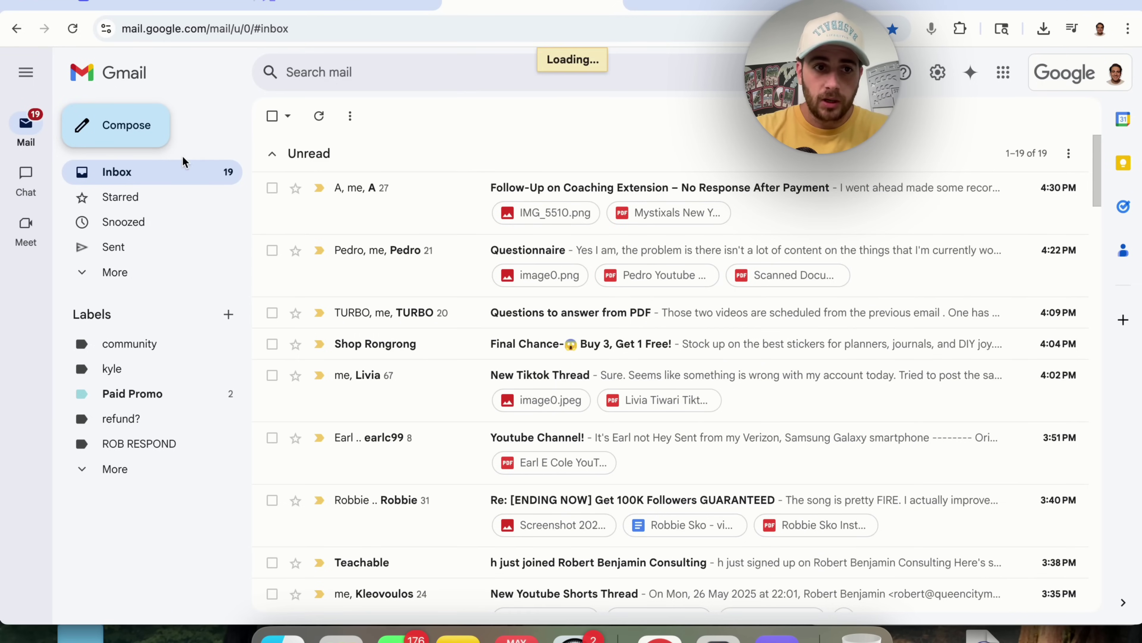
text(r)
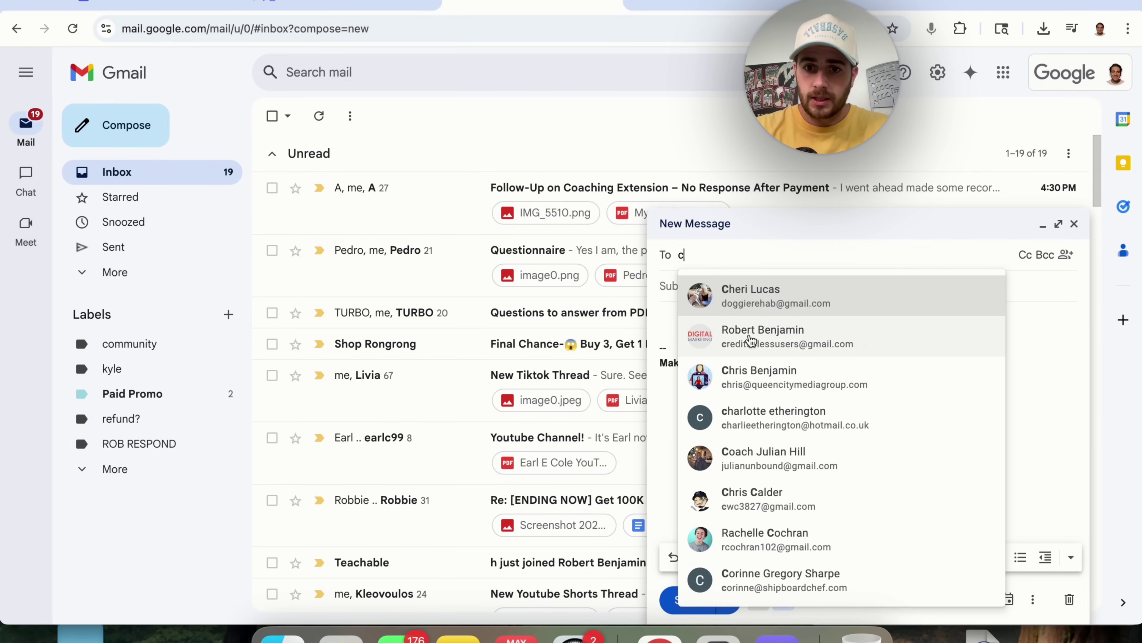
click(750, 334)
click(733, 302)
text(Spono)
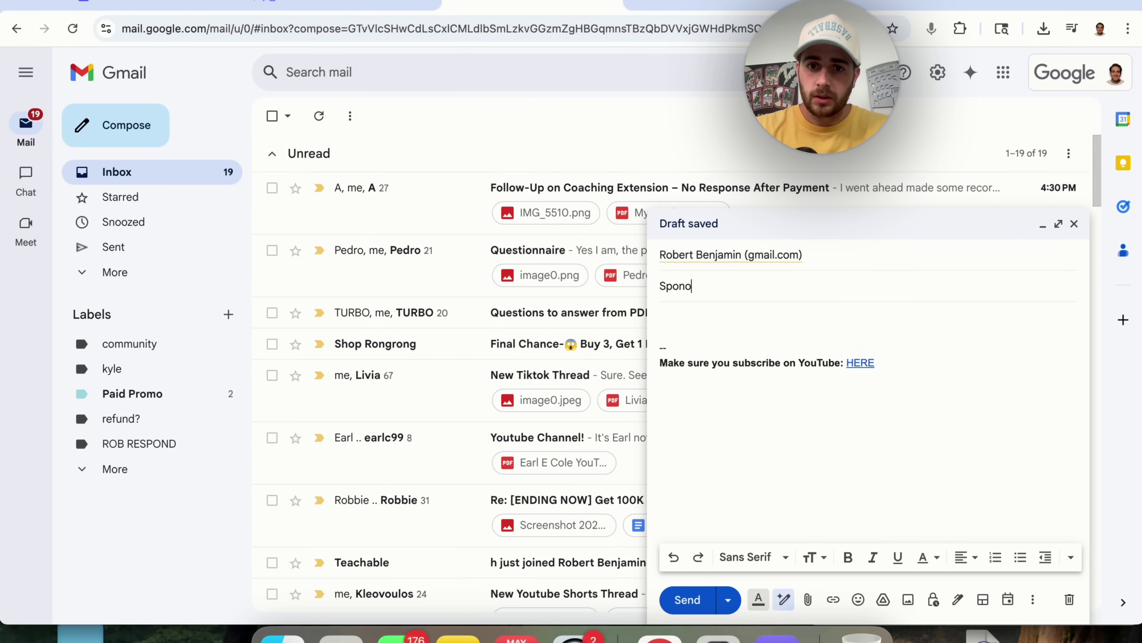
key(BackSpace)
text(sorship offer)
Replace the body with 'I am a youtube and I want to sponsor your channel' and send it
click(728, 347)
key(ctrl+a)
text(I am a youtube)
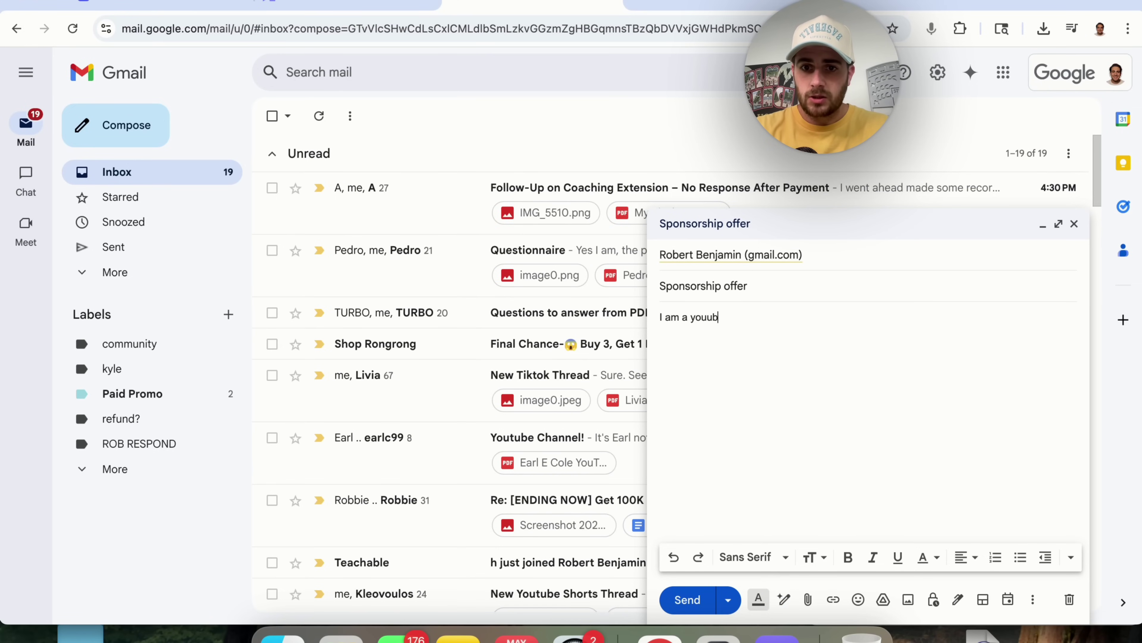
text( and I want to sponsor your channel)
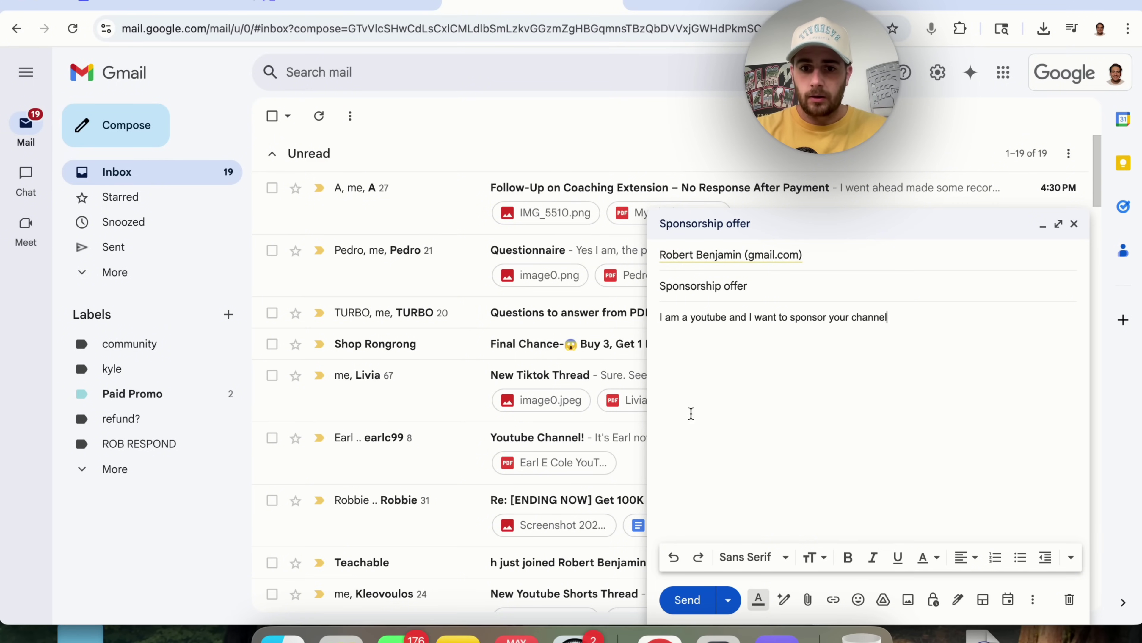
click(688, 598)
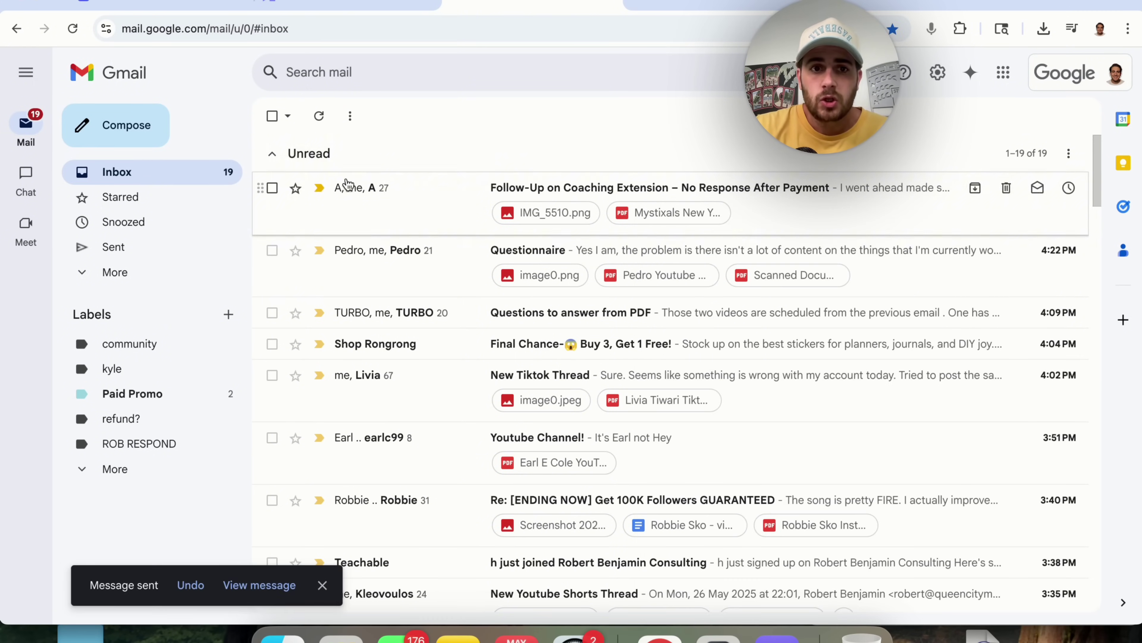
In Relay, refresh the Gmail trigger twice, then view the completed Sponsorship offer run in Runs
click(331, 9)
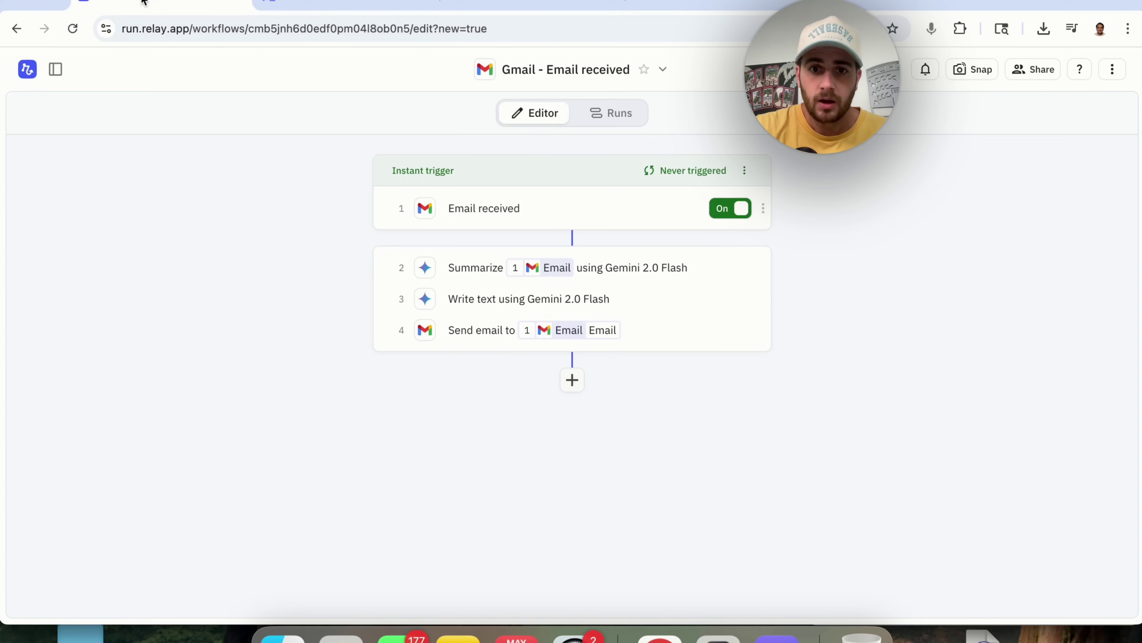
click(670, 177)
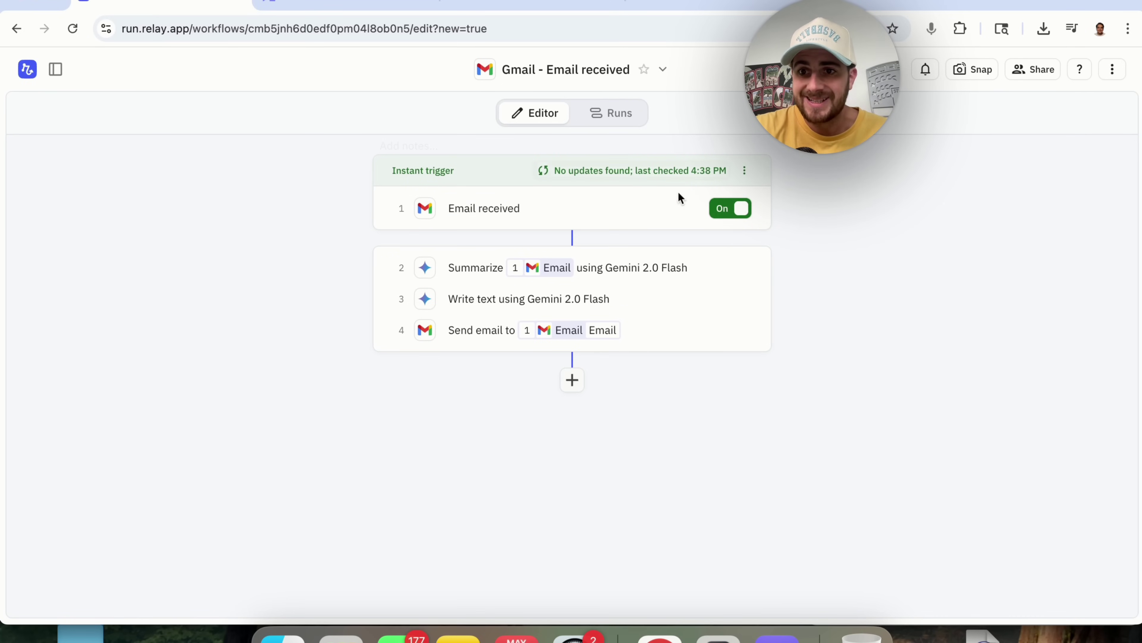
click(621, 170)
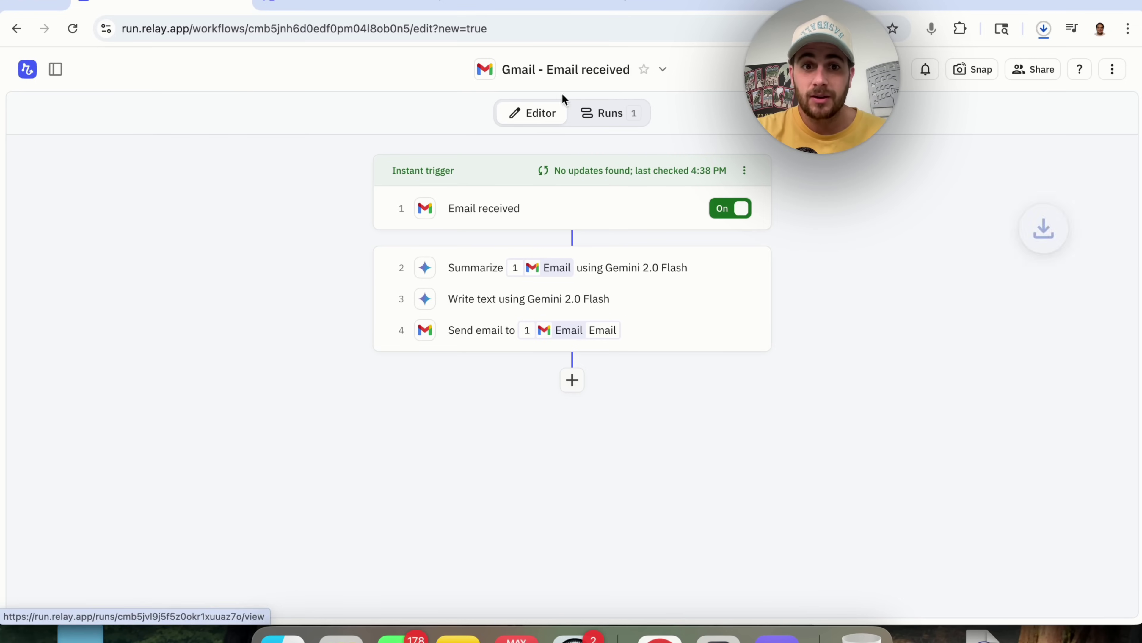
click(606, 113)
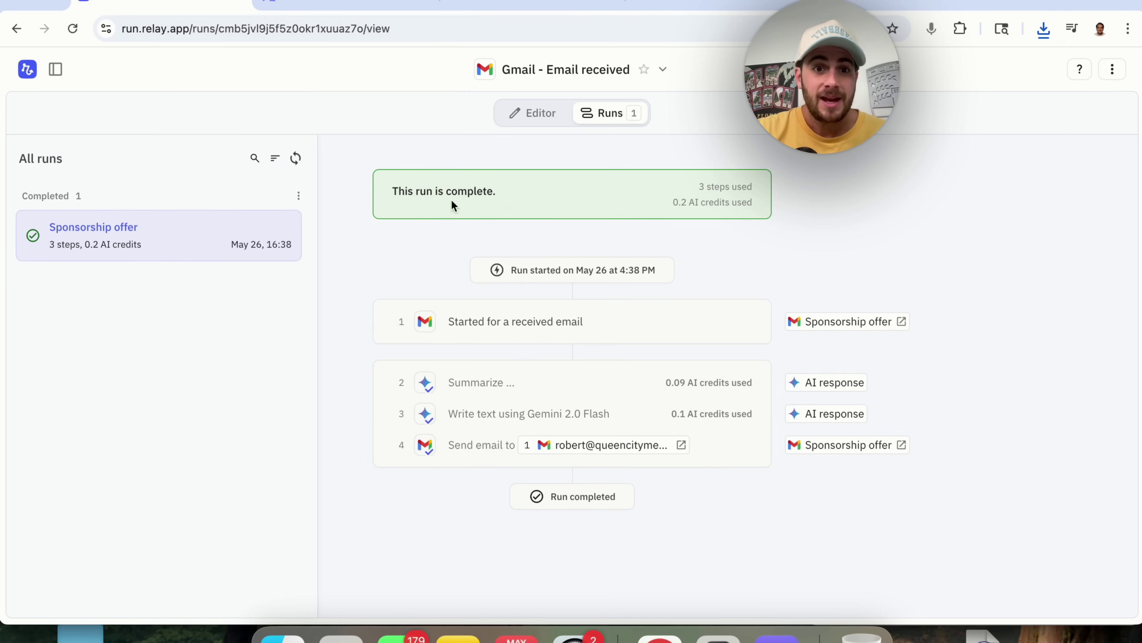
Open the Sponsorship offer thread in the Gmail inbox to read the automatic reply
click(351, 7)
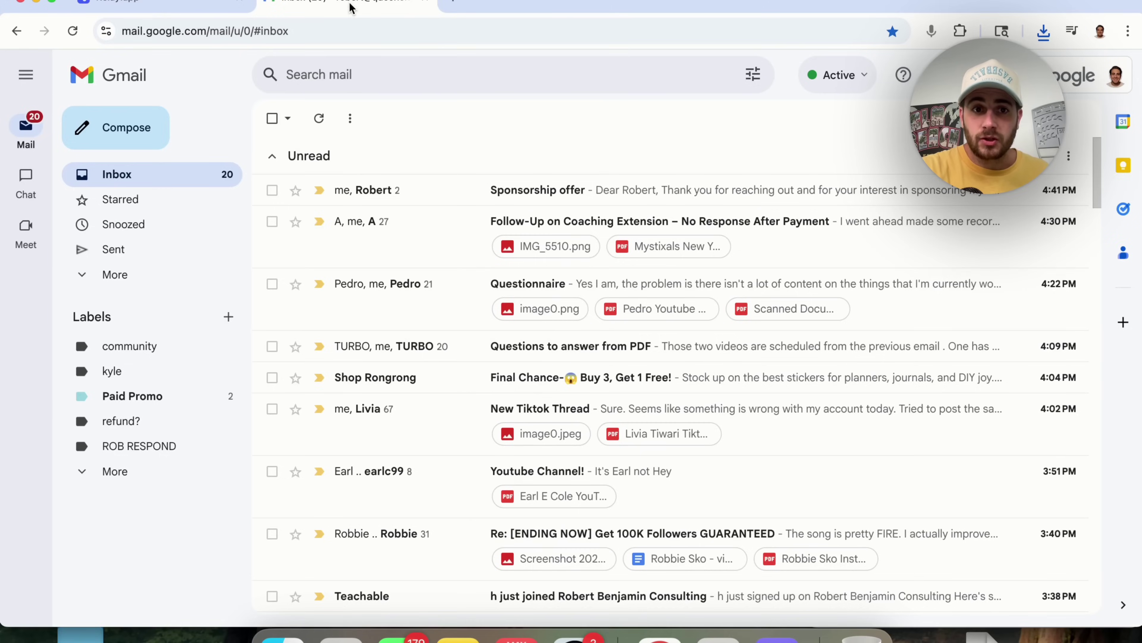
click(466, 193)
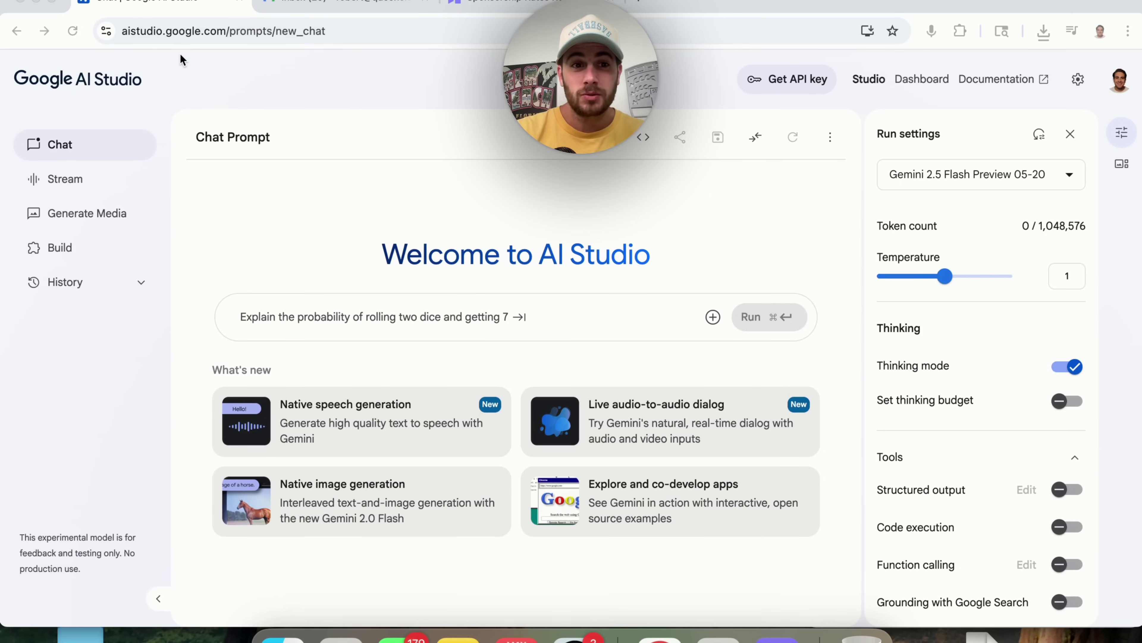
On the Build page, submit a prompt for an app that gives feedback on YouTube videos
click(72, 248)
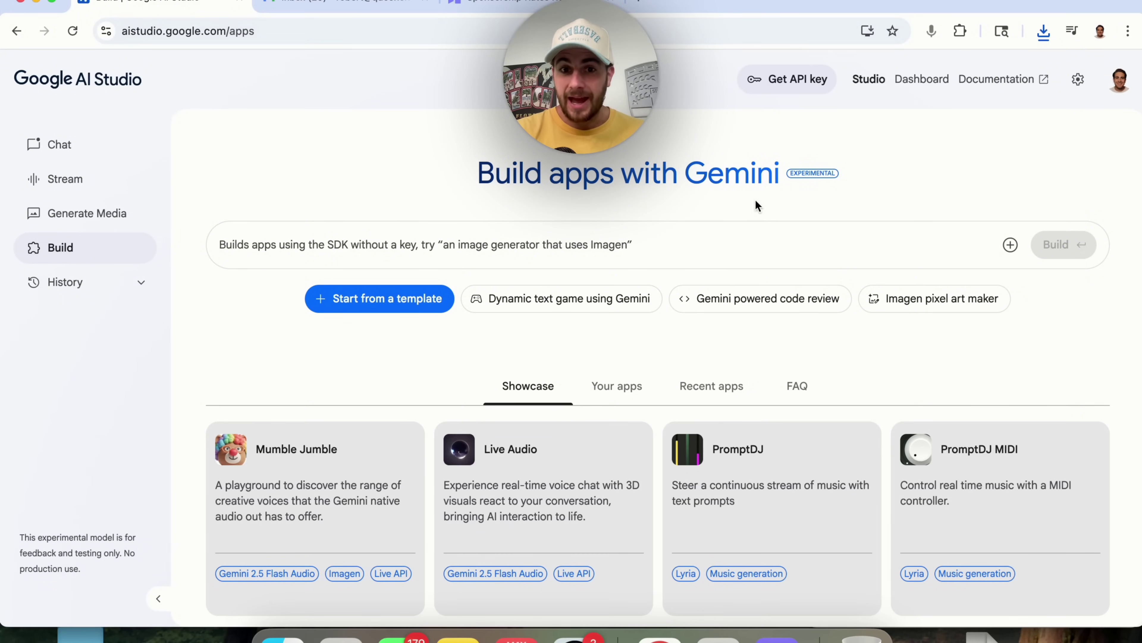
click(384, 243)
text(I want)
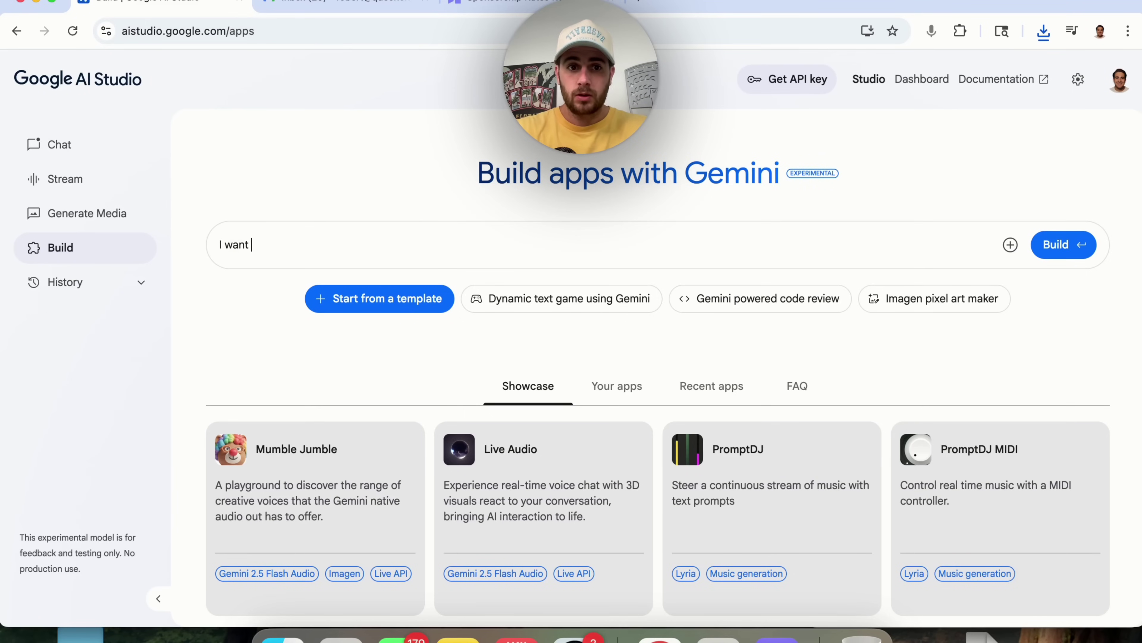
text( to build an app that gives feedback on)
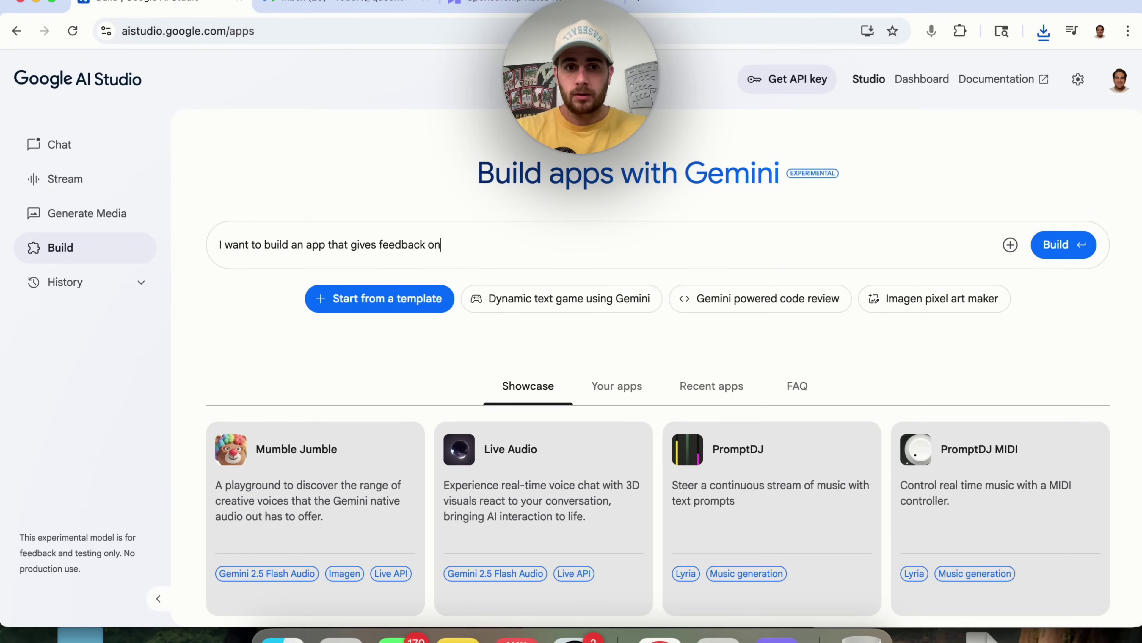
text( youtube videos. I want to be able to up)
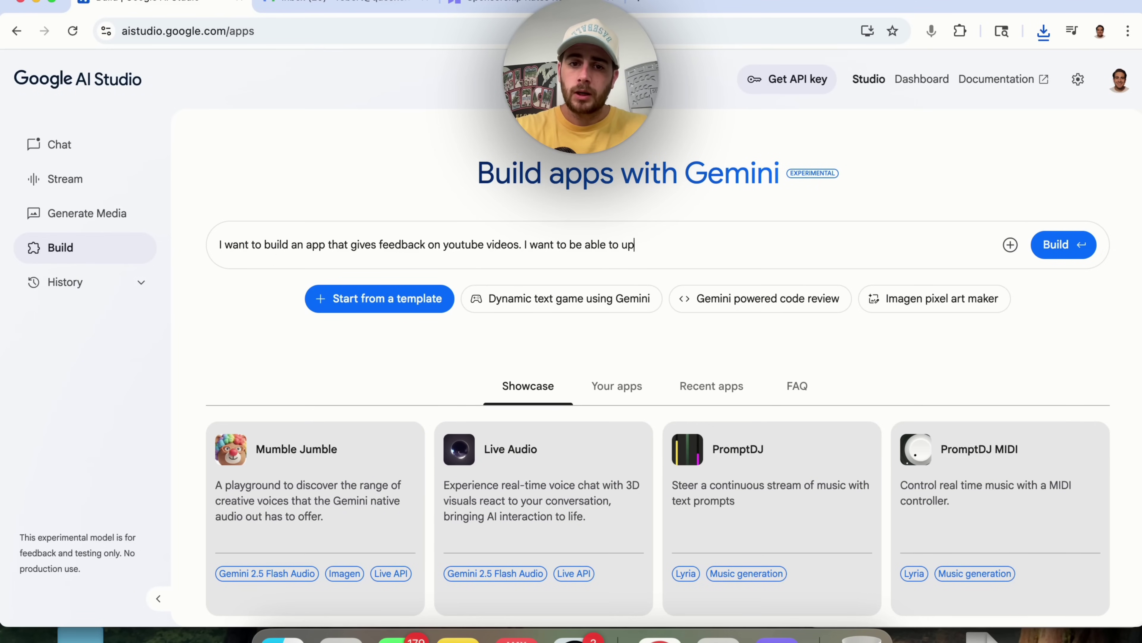
text(load a URL to a youtube video a)
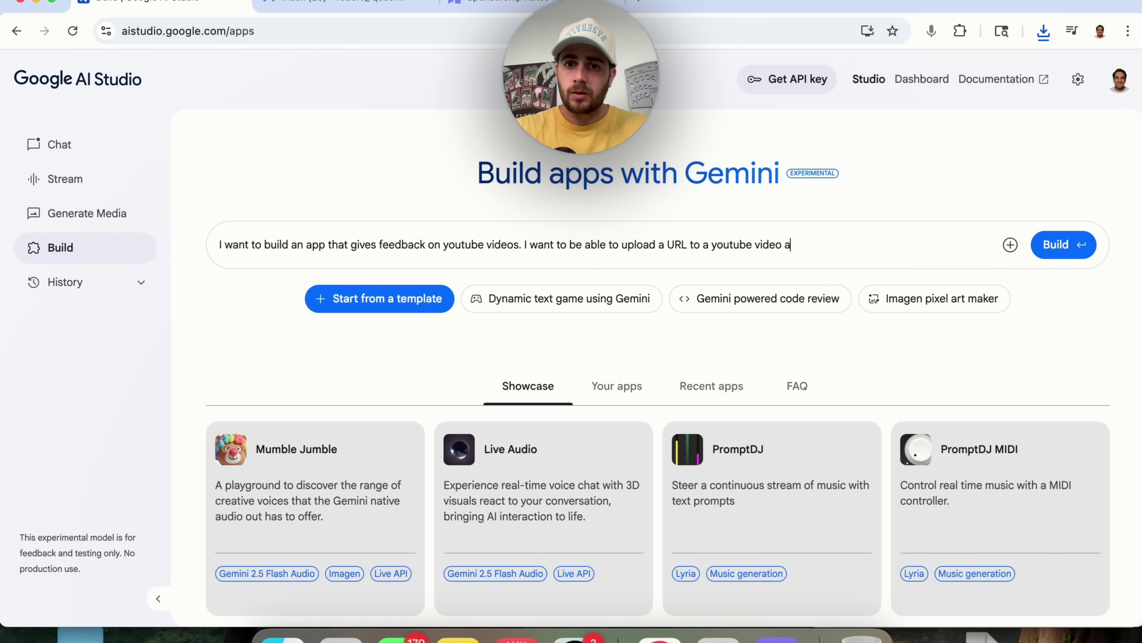
text(nd get a breakdown of how to imp)
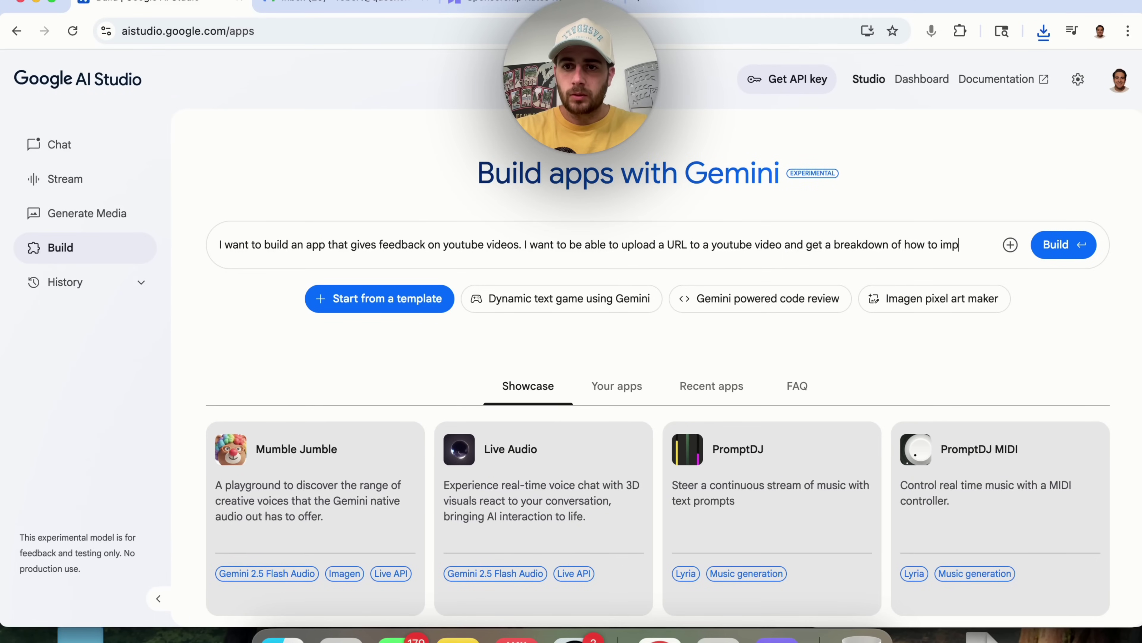
text(rove the script, editing and other feedb)
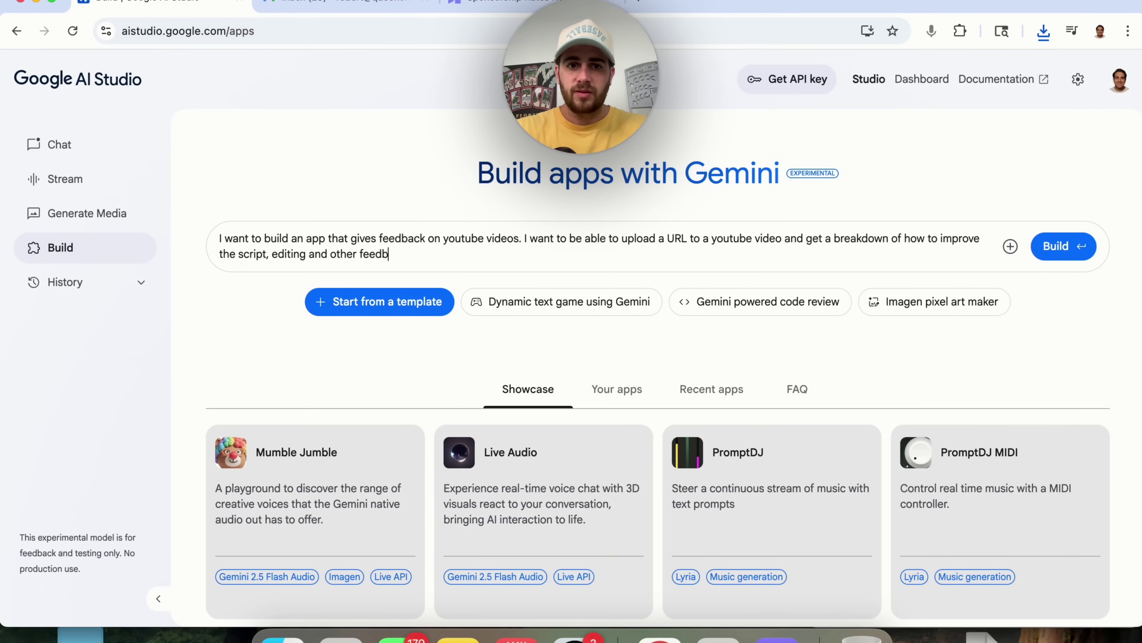
text(ack on the video)
key(Return)
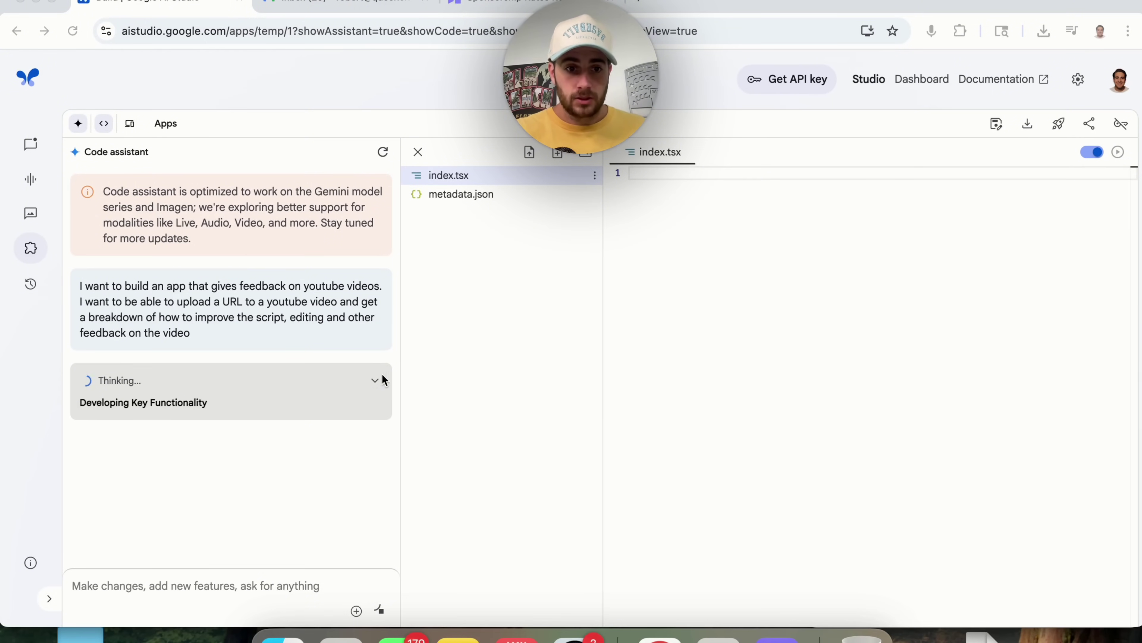
Expand and collapse the model's reasoning while the YouTube Video Feedback AI app generates
click(376, 380)
scroll(368, 384, up, 15)
click(377, 386)
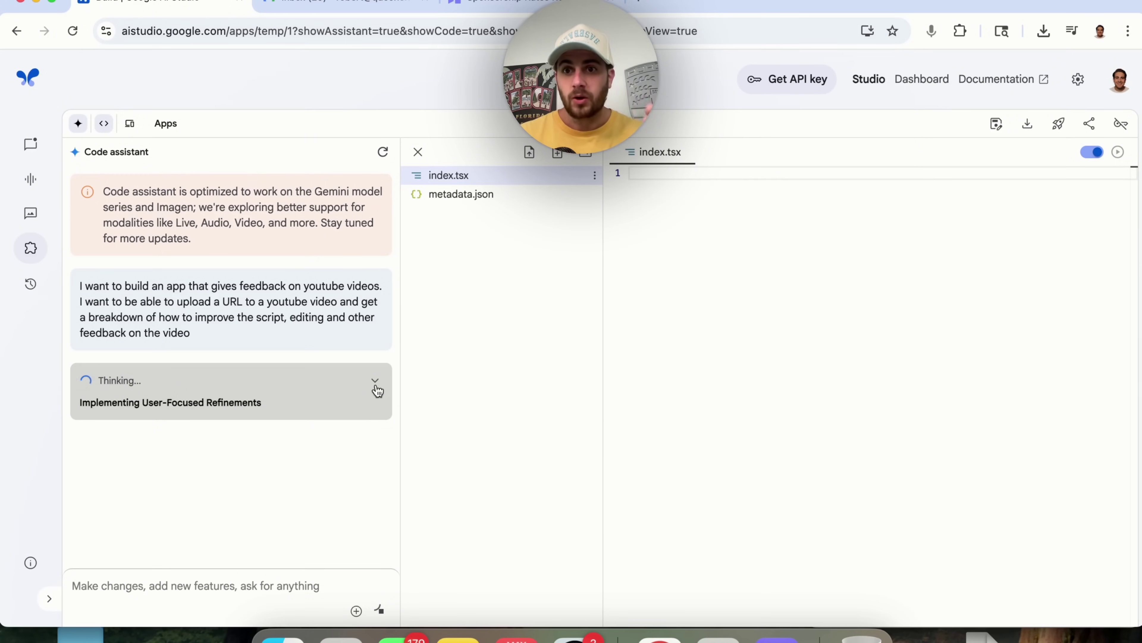
click(375, 381)
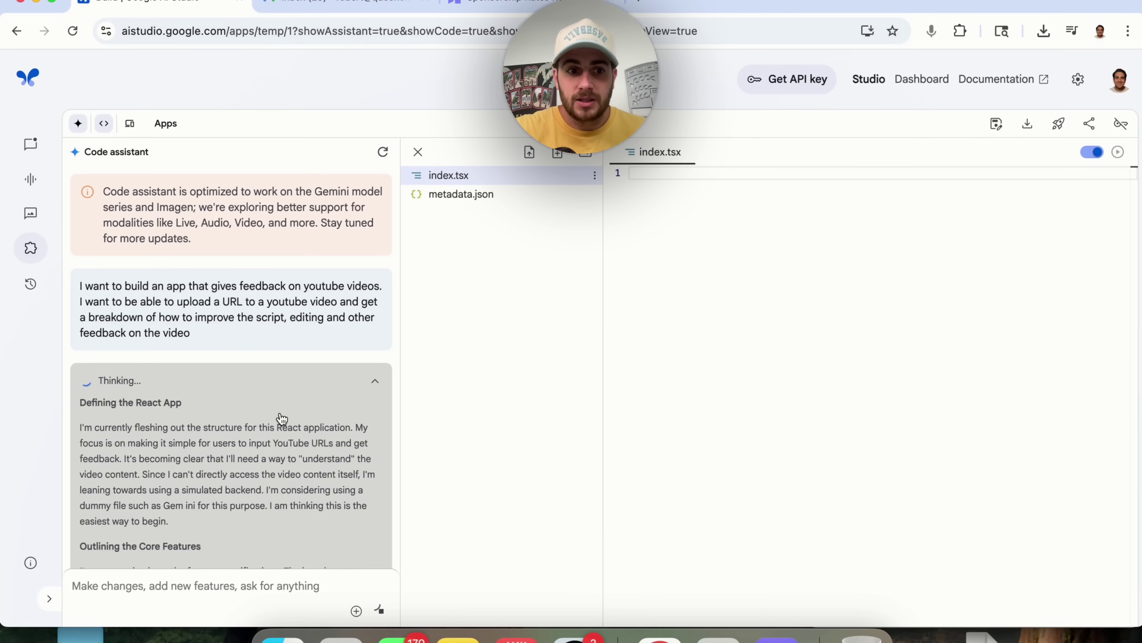
scroll(282, 420, down, 10)
scroll(282, 420, down, 5)
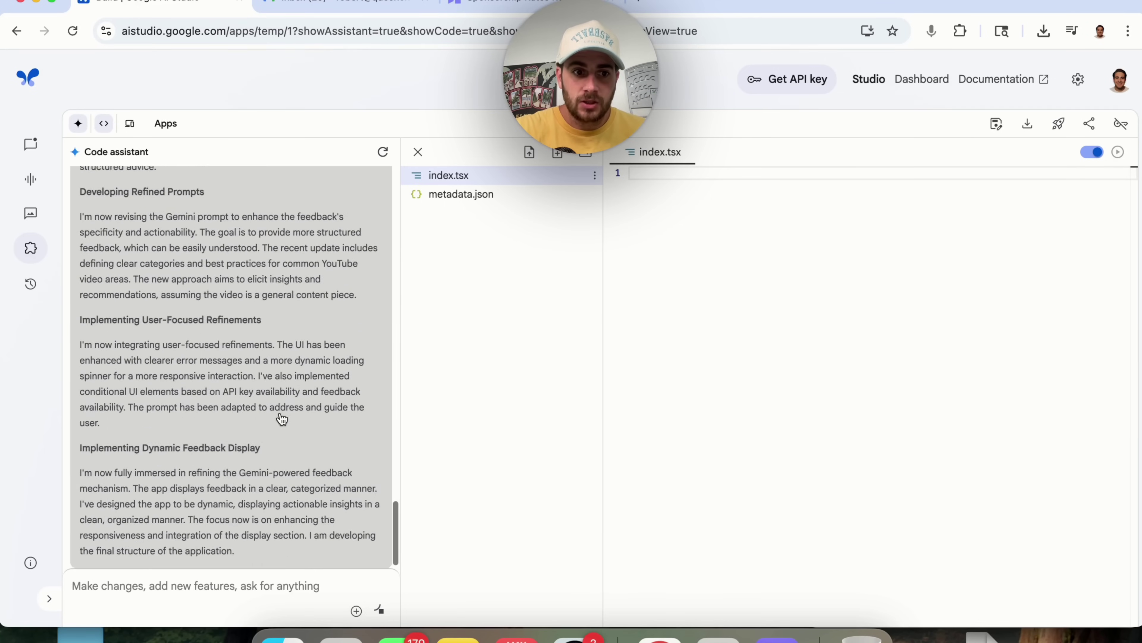
click(375, 382)
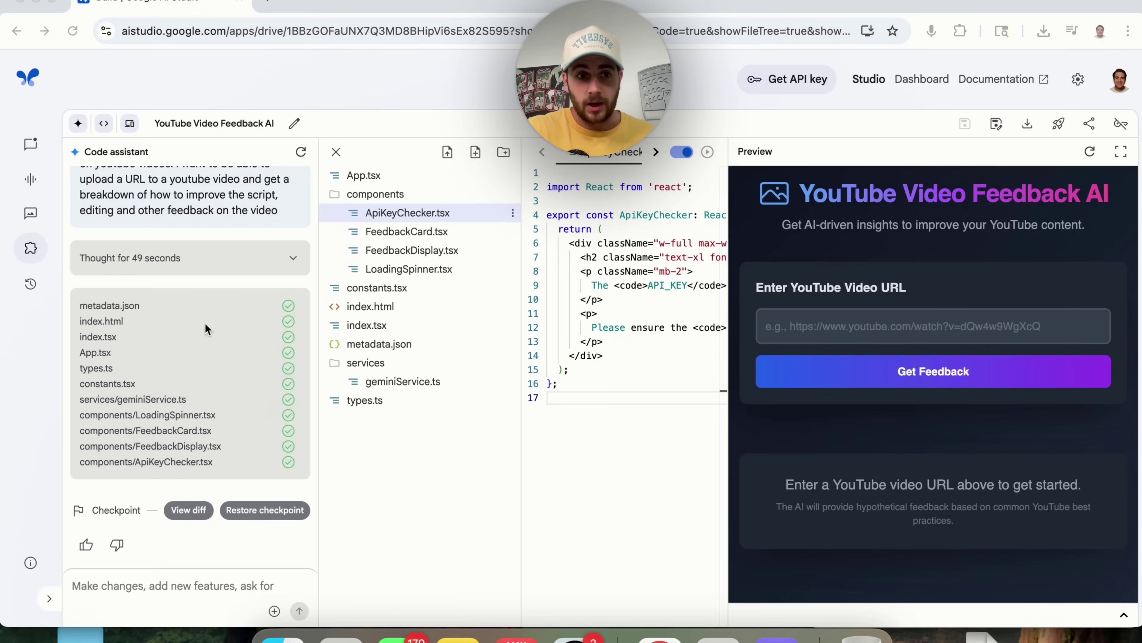
scroll(204, 330, up, 5)
scroll(189, 241, down, 5)
Open youtube.com in a new tab and copy the shorts automation video's link
key(super+t)
text(you)
key(Return)
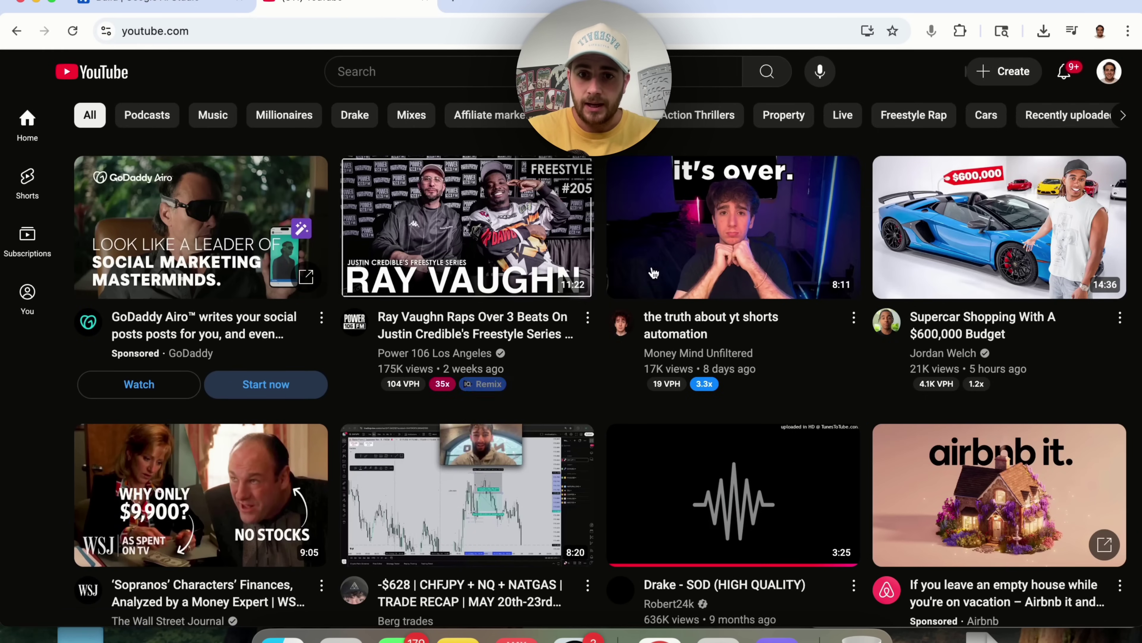
right_click(698, 226)
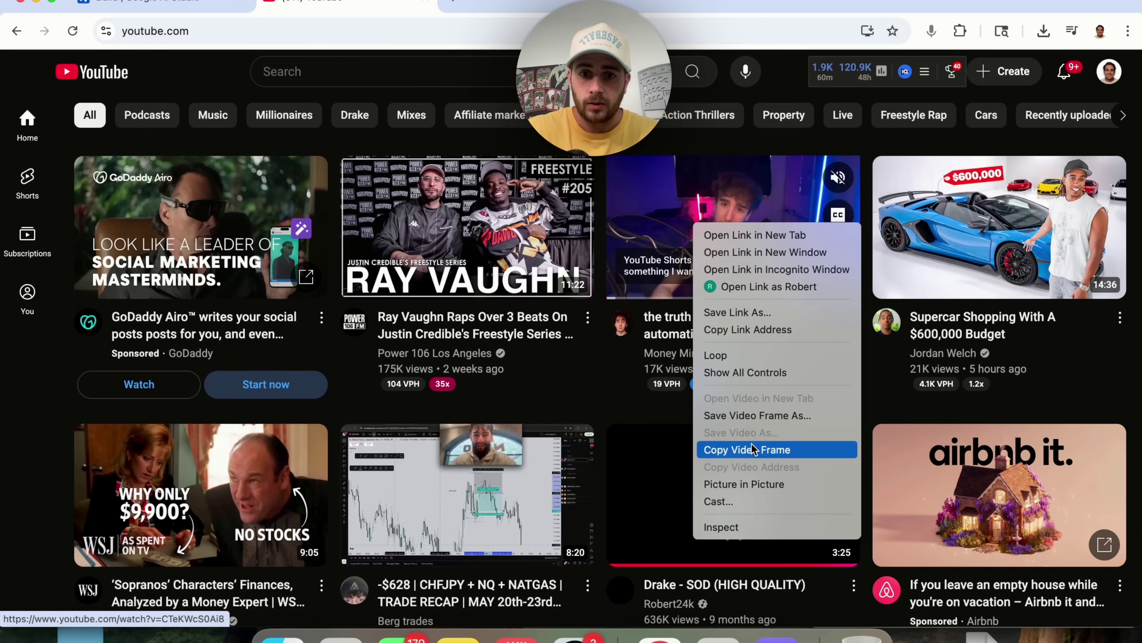
click(767, 330)
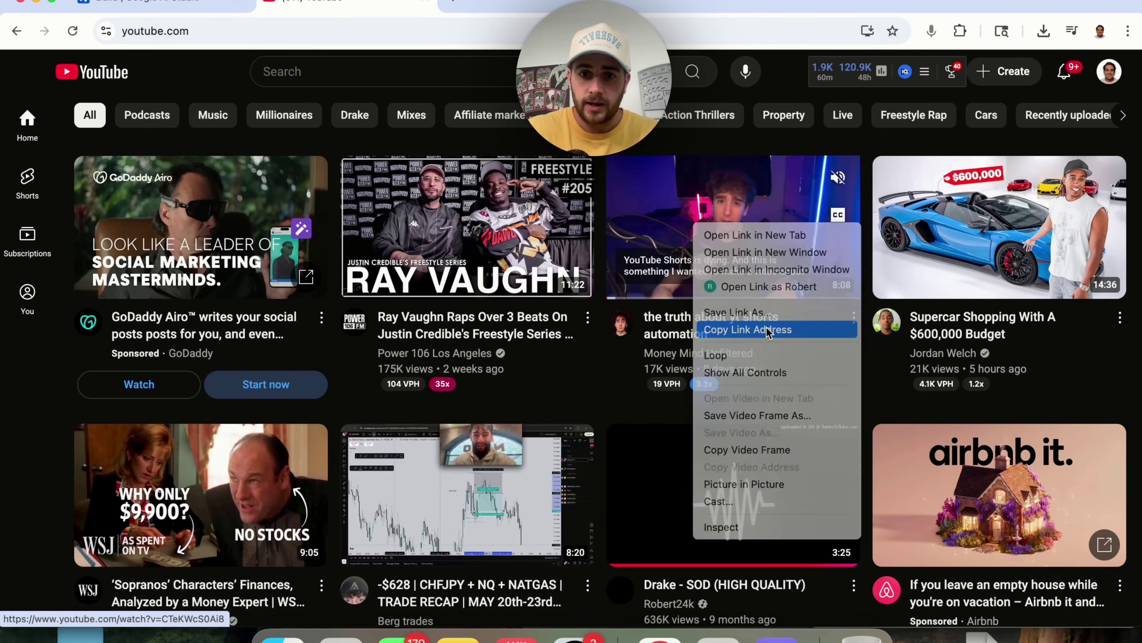
Paste the copied YouTube link into the app's URL field and run Get Feedback
click(163, 2)
click(843, 326)
text(https://www.youtube.com/watch?v=CTeKWcS0Ai8)
click(863, 367)
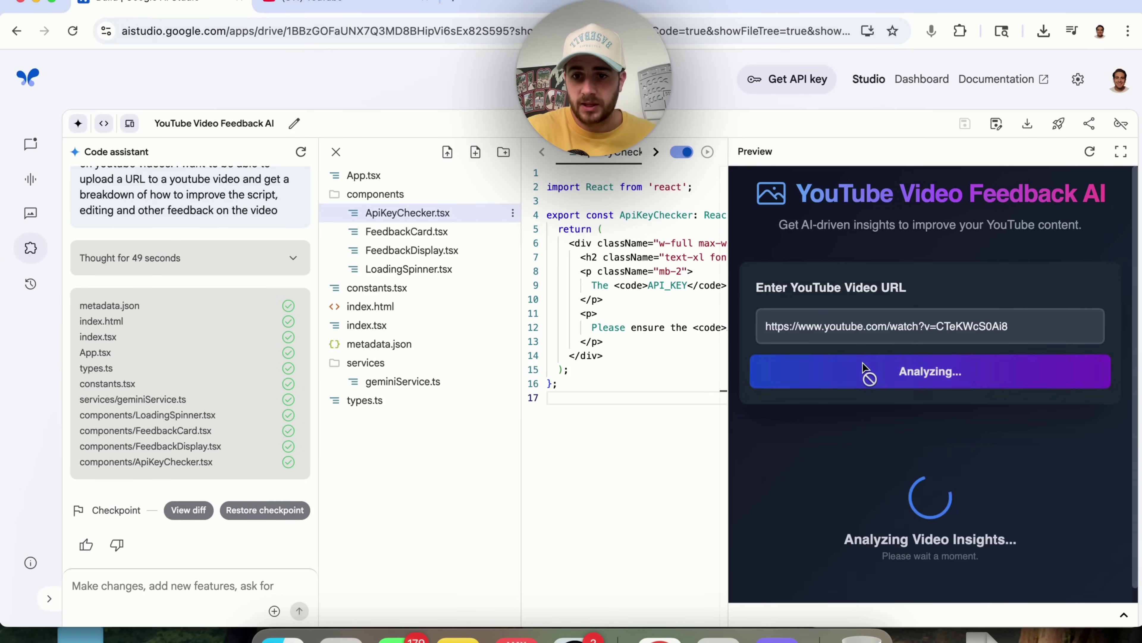
scroll(898, 434, down, 1)
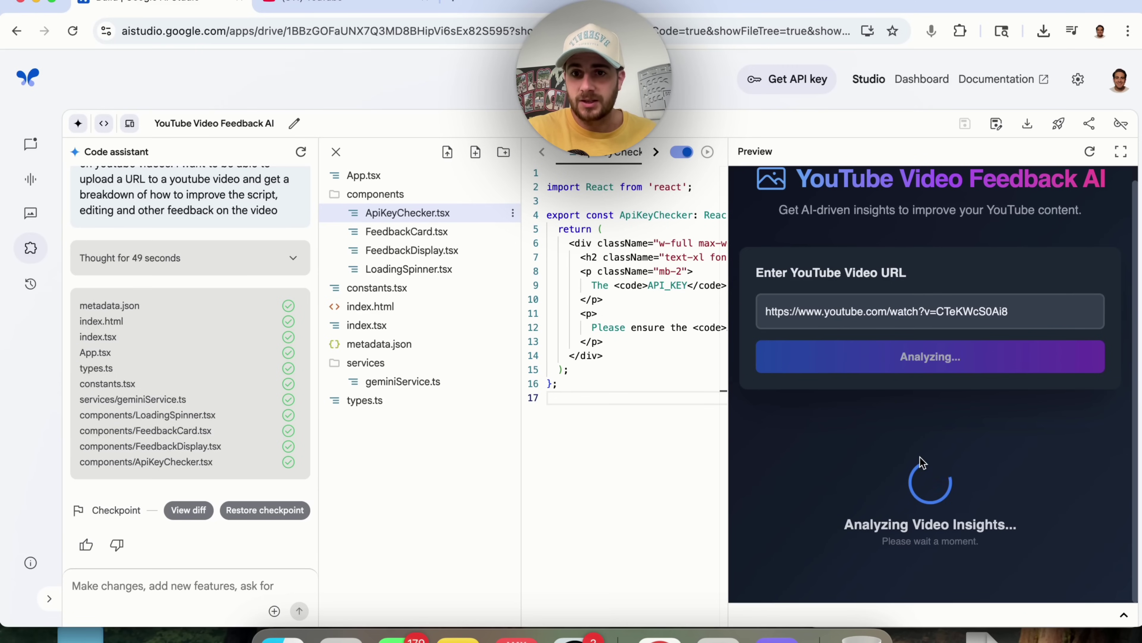
scroll(922, 461, down, 8)
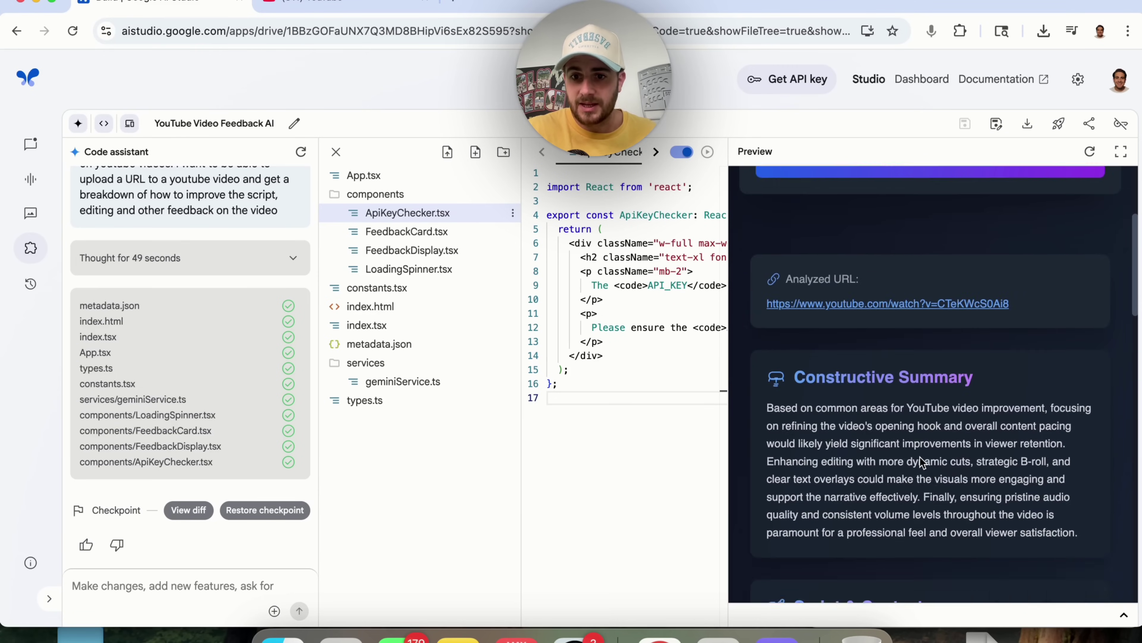
scroll(876, 321, down, 4)
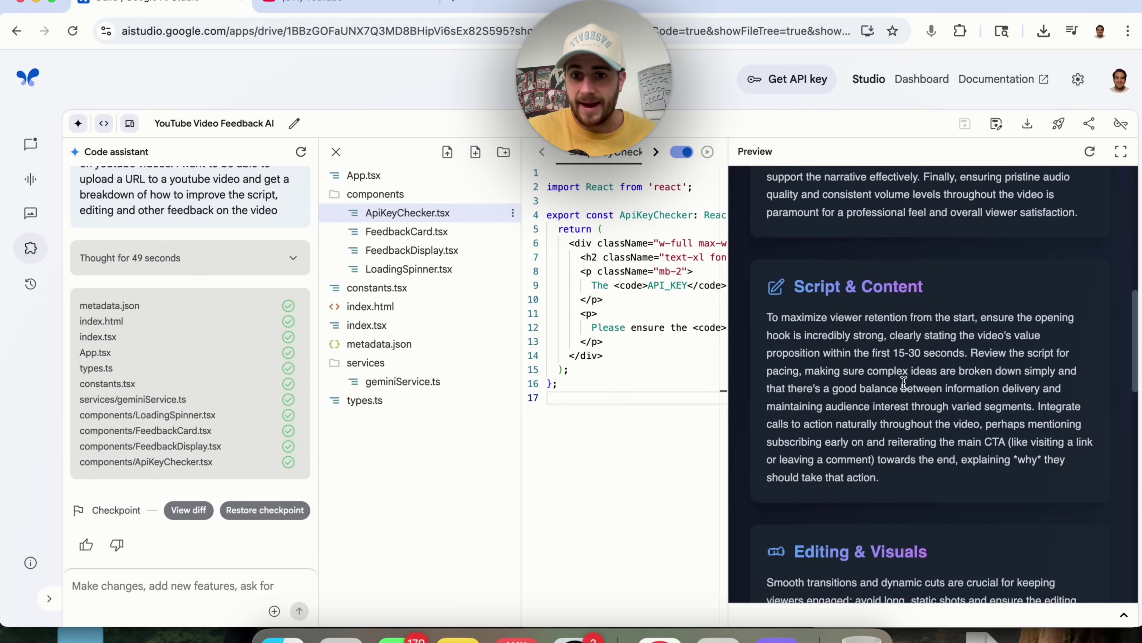
scroll(877, 367, down, 5)
scroll(877, 367, down, 1)
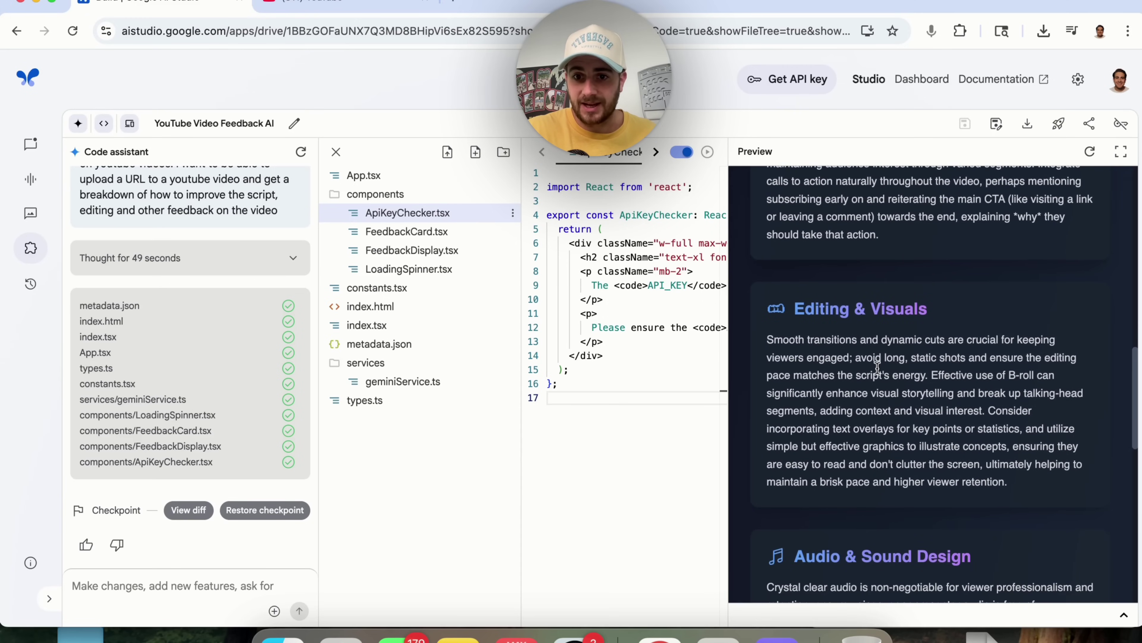
scroll(839, 373, down, 6)
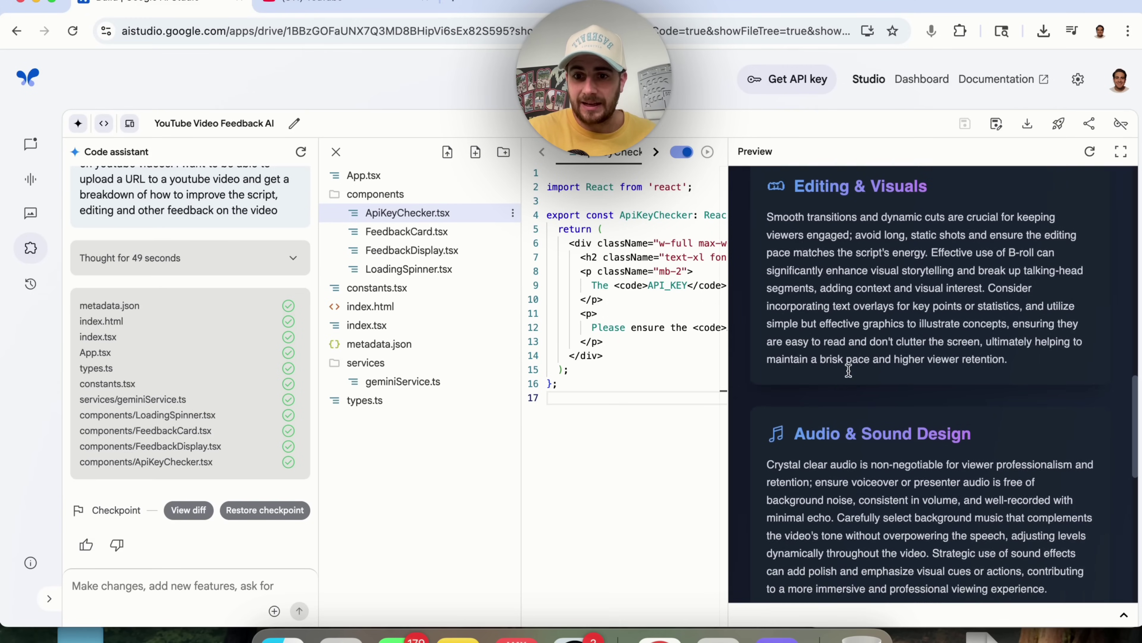
scroll(836, 380, down, 4)
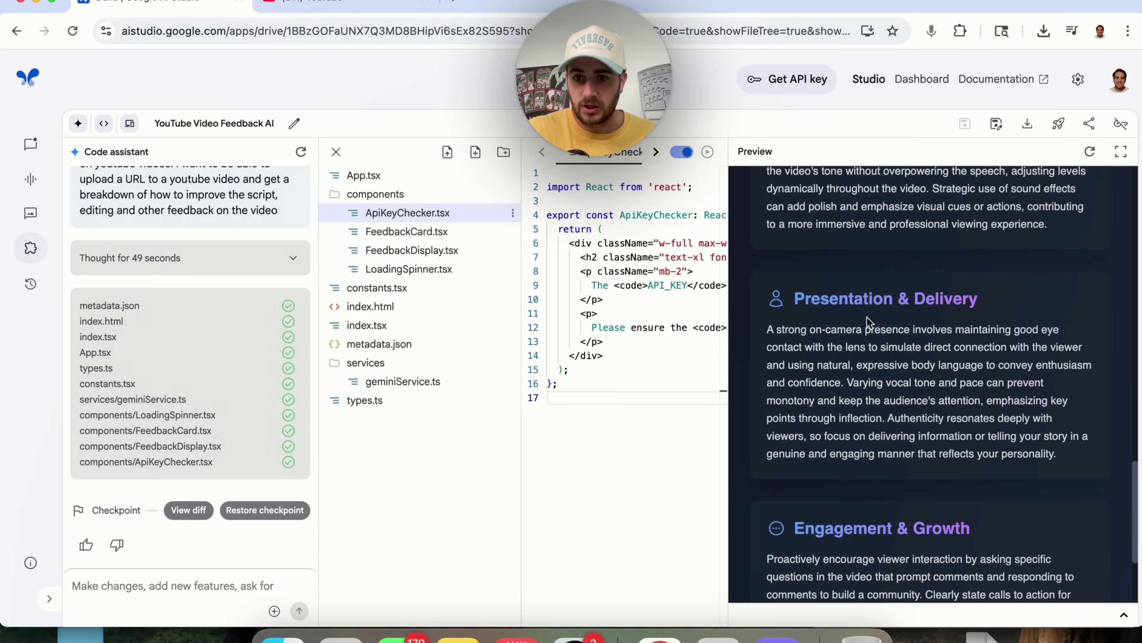
scroll(854, 342, down, 4)
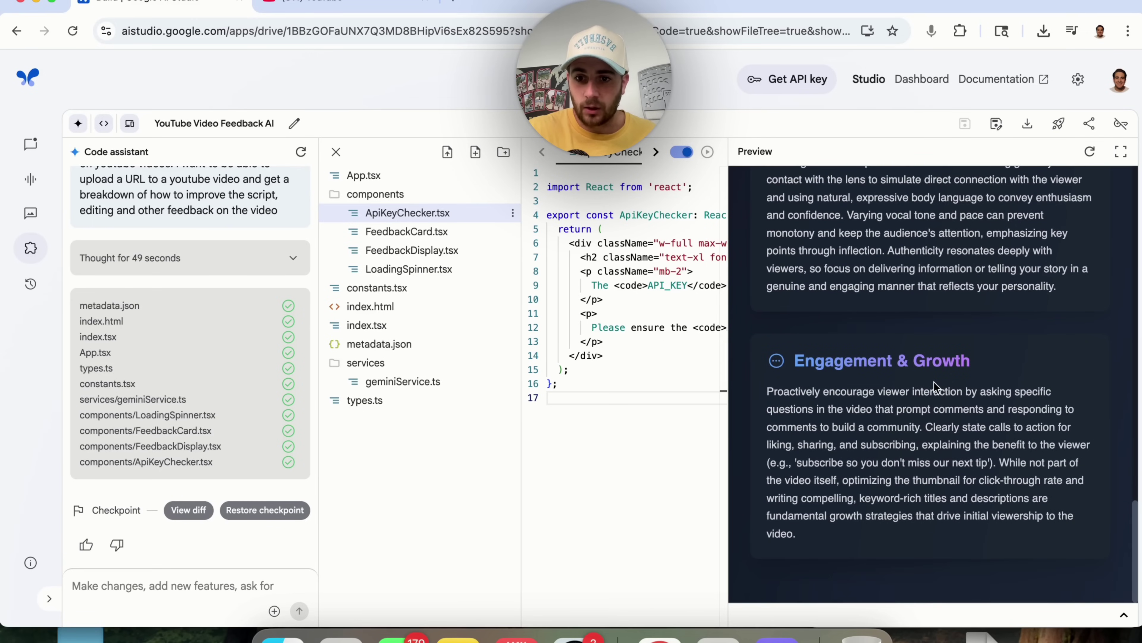
scroll(935, 382, up, 7)
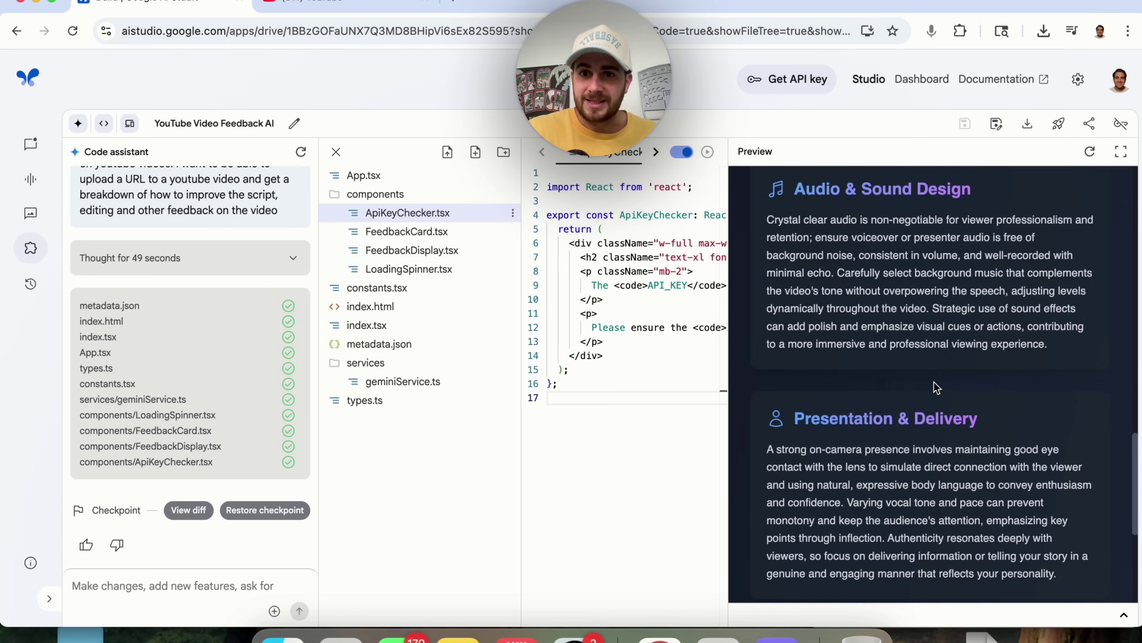
scroll(935, 386, up, 15)
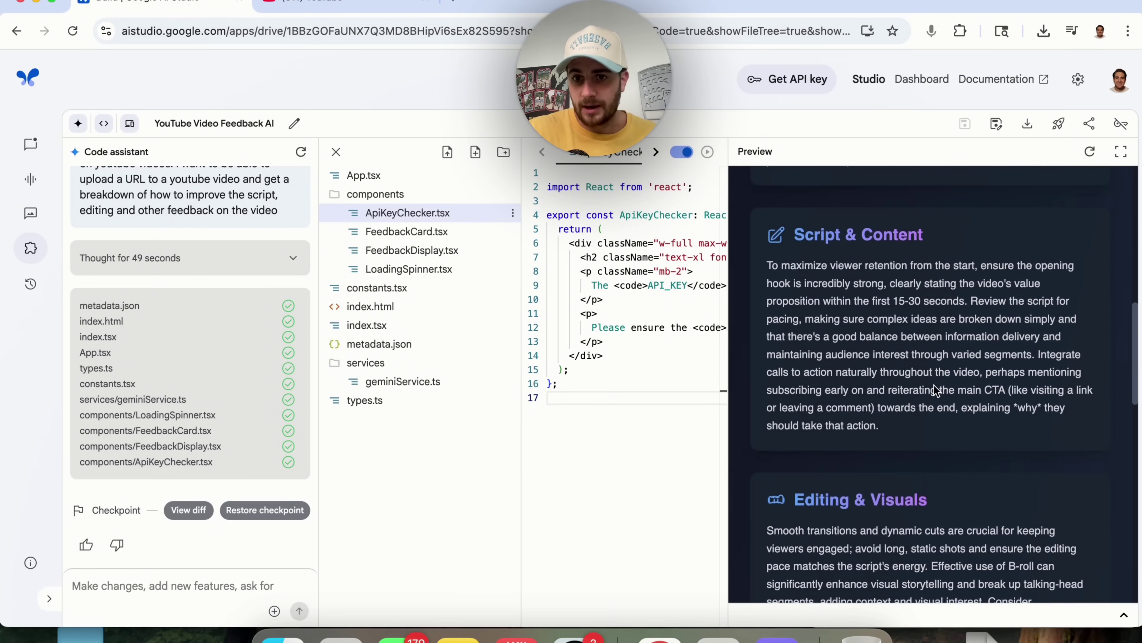
scroll(934, 385, up, 8)
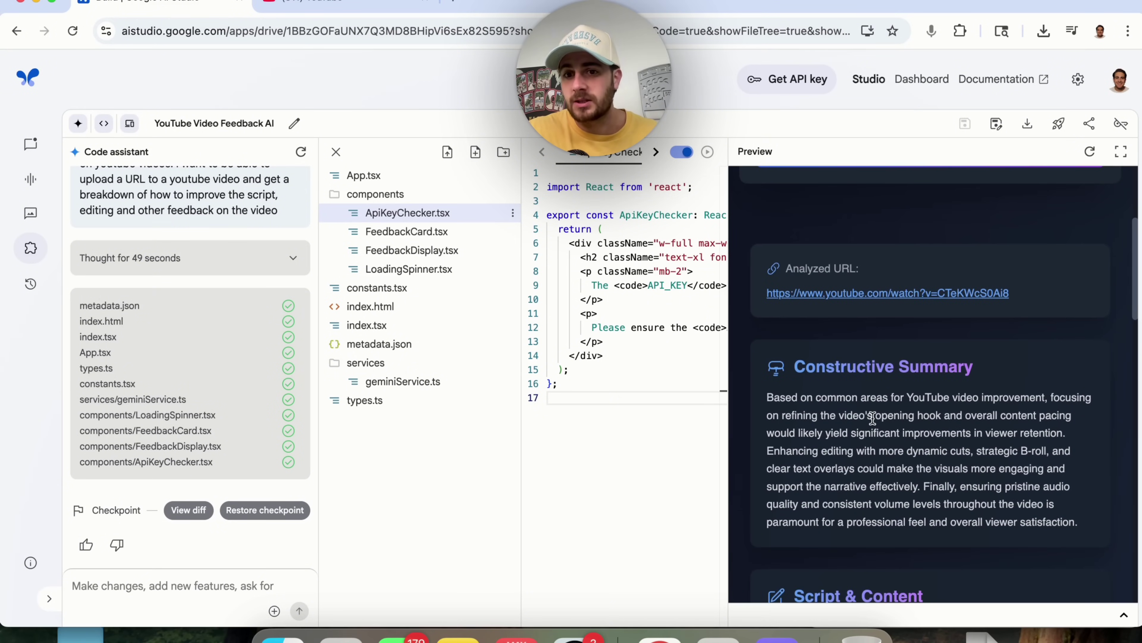
scroll(873, 418, down, 6)
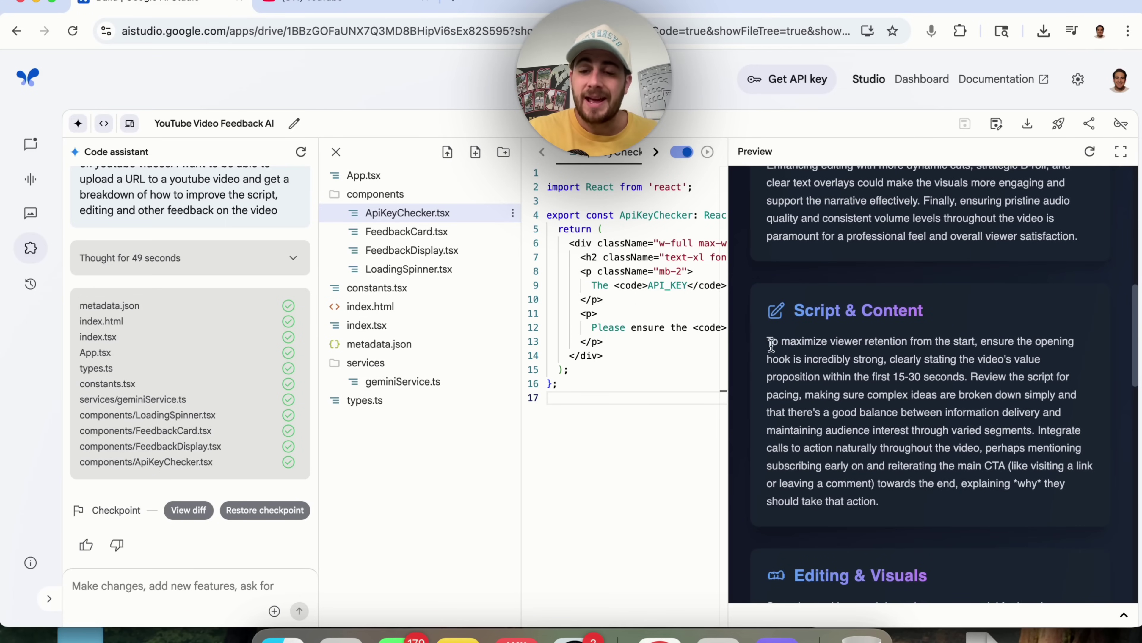
scroll(908, 408, down, 13)
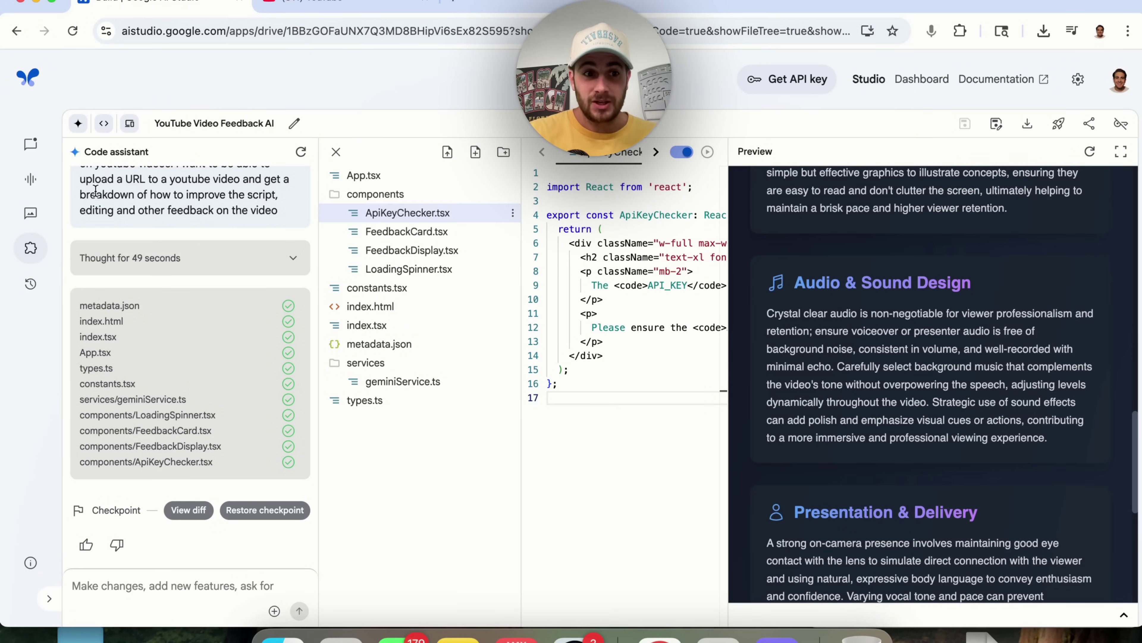
Return to Build and scroll through the Showcase gallery of example apps, then back to the top
click(29, 247)
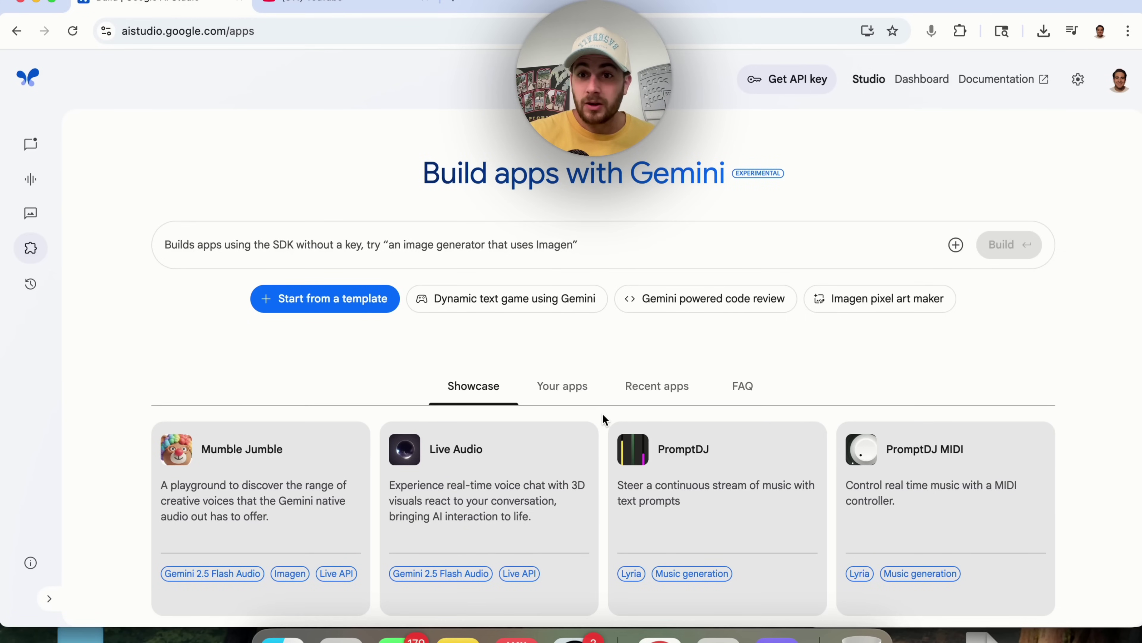
scroll(602, 414, down, 5)
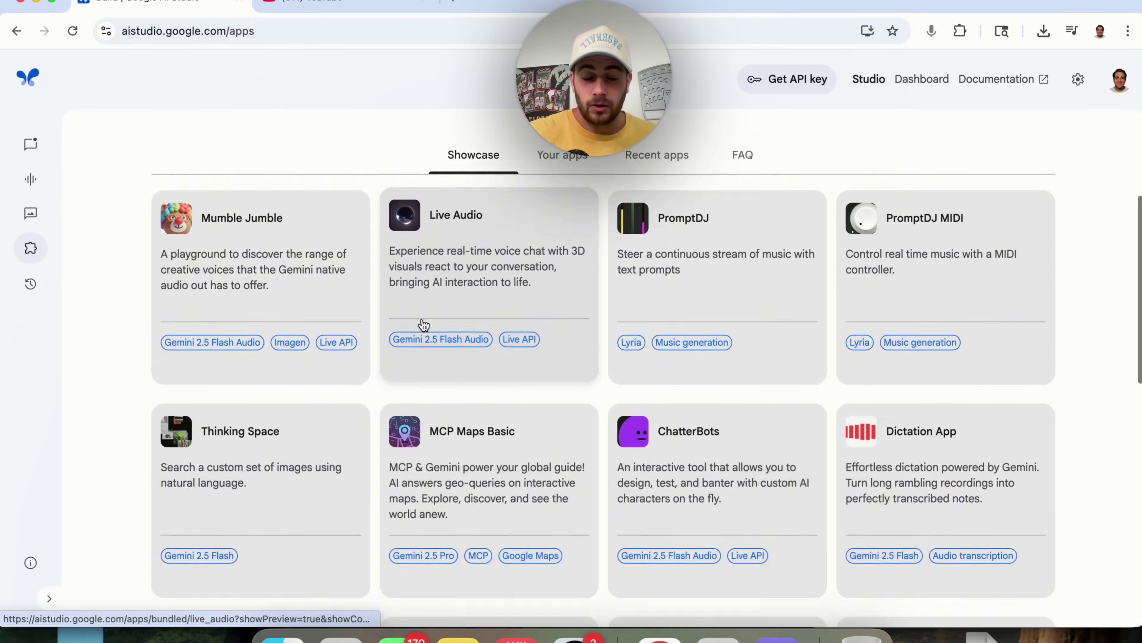
scroll(247, 293, down, 1)
scroll(250, 295, down, 7)
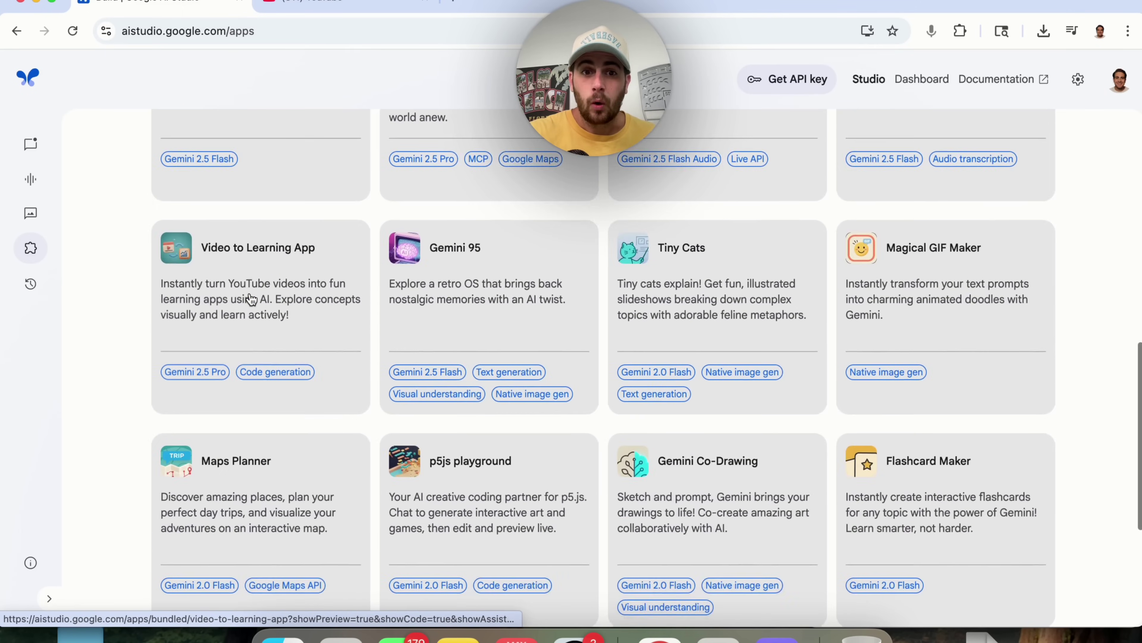
scroll(251, 299, down, 5)
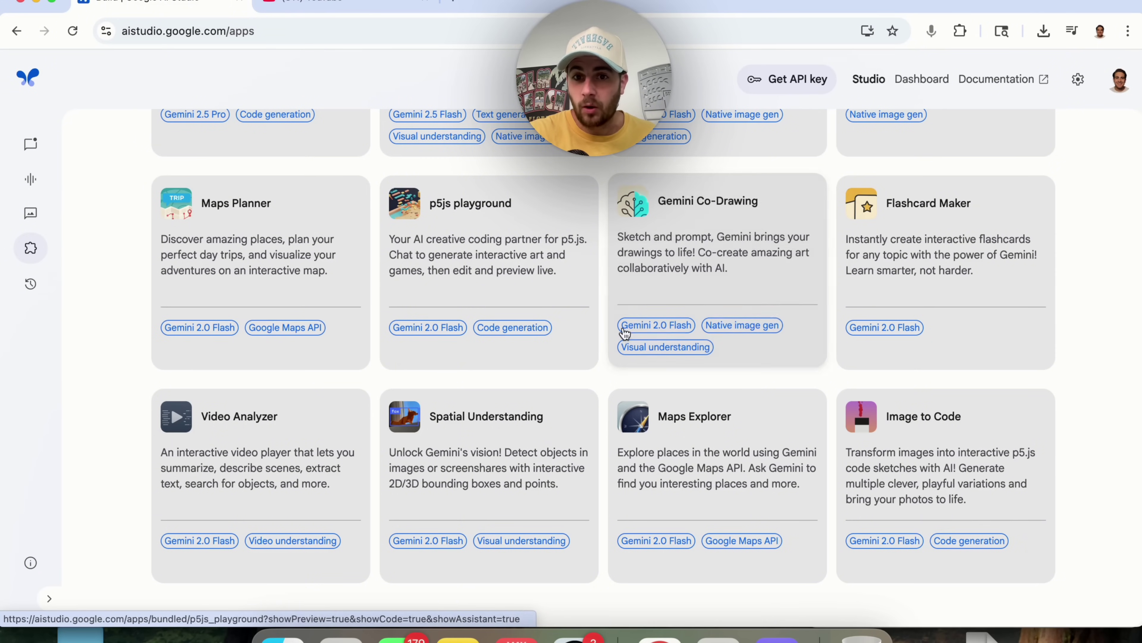
scroll(635, 304, up, 2)
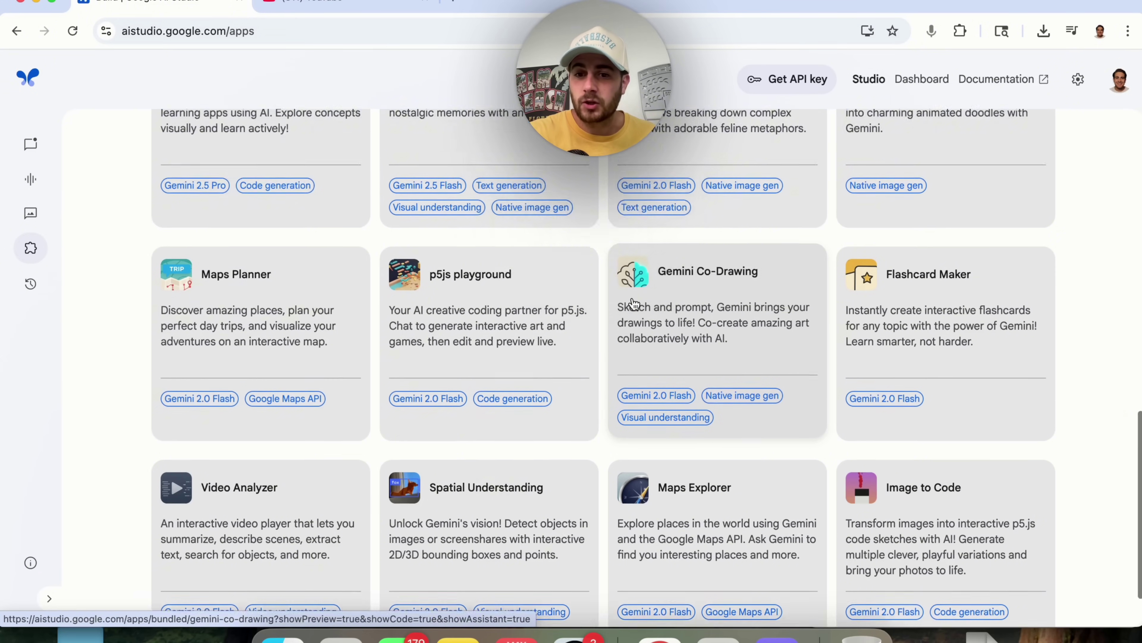
scroll(635, 304, up, 7)
scroll(635, 306, down, 9)
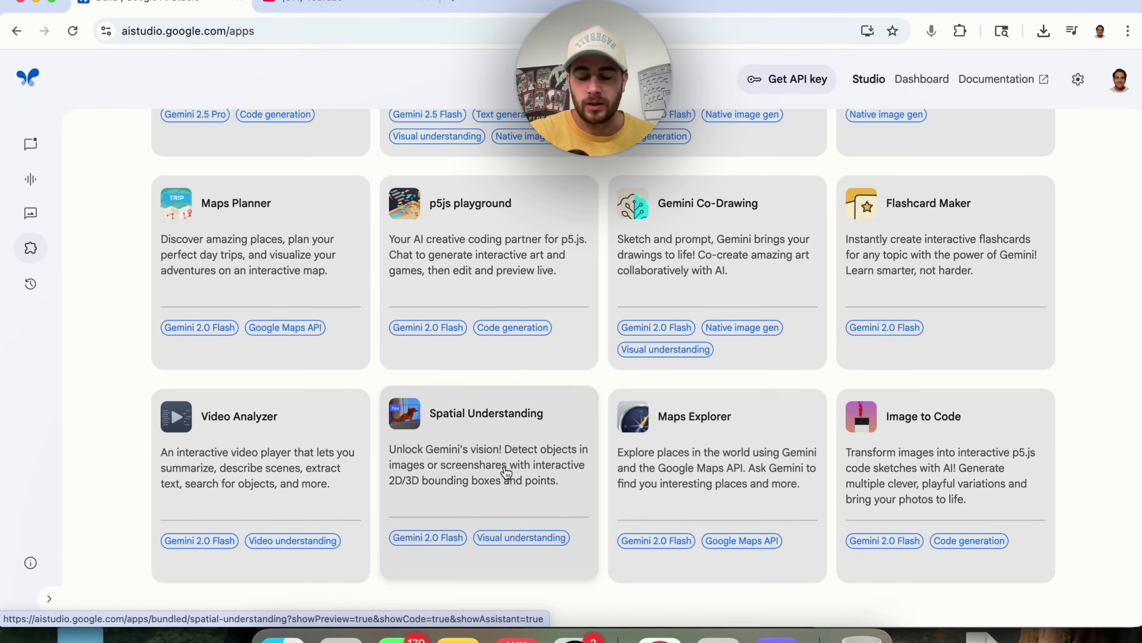
scroll(477, 481, up, 2)
scroll(467, 485, up, 8)
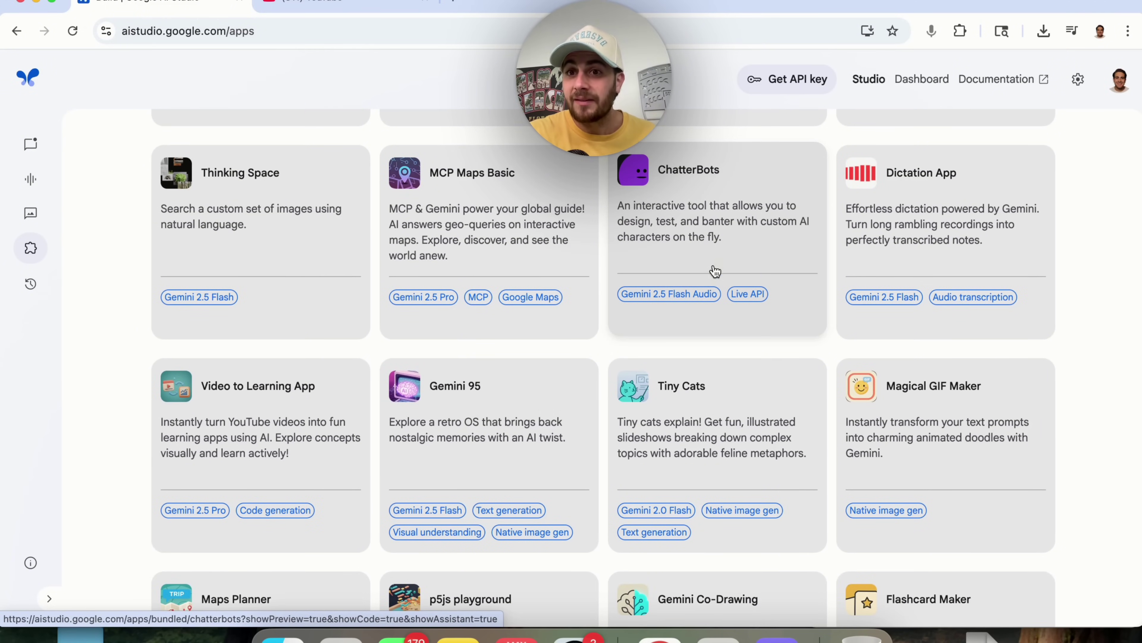
scroll(712, 272, up, 10)
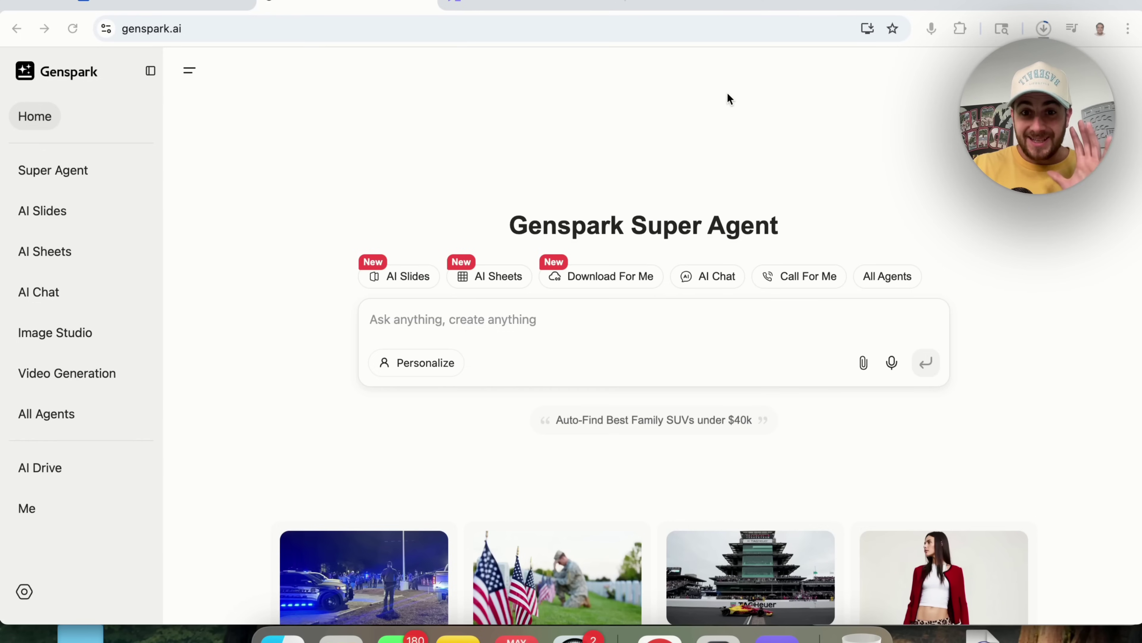
Close the downloads list and open Genspark's Call For Me phone assistant
click(1043, 30)
click(729, 204)
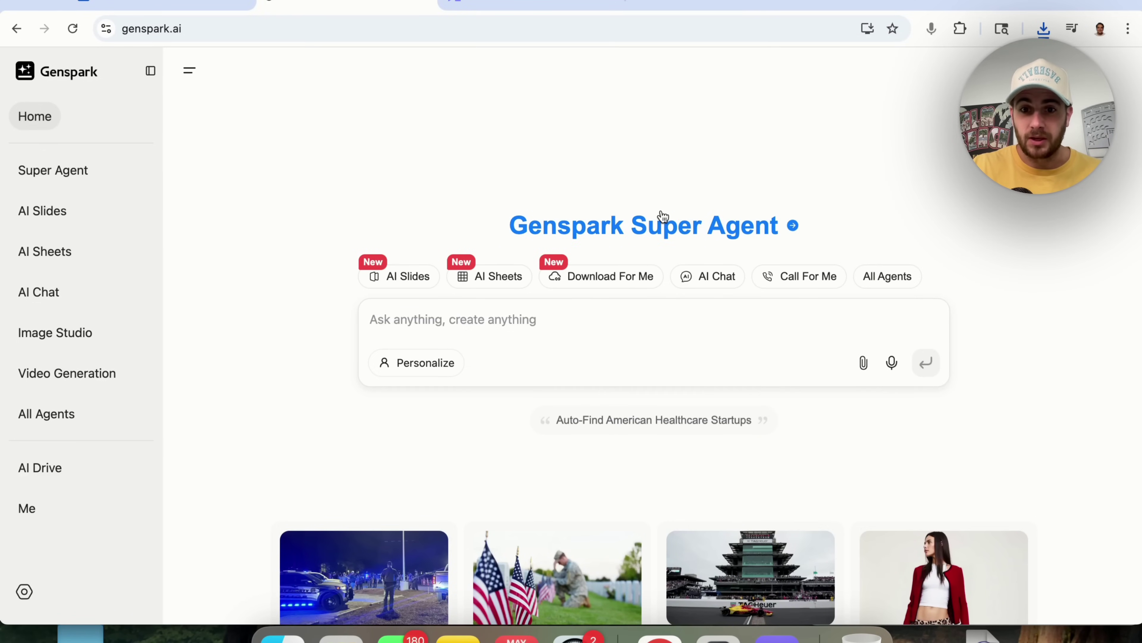
click(791, 276)
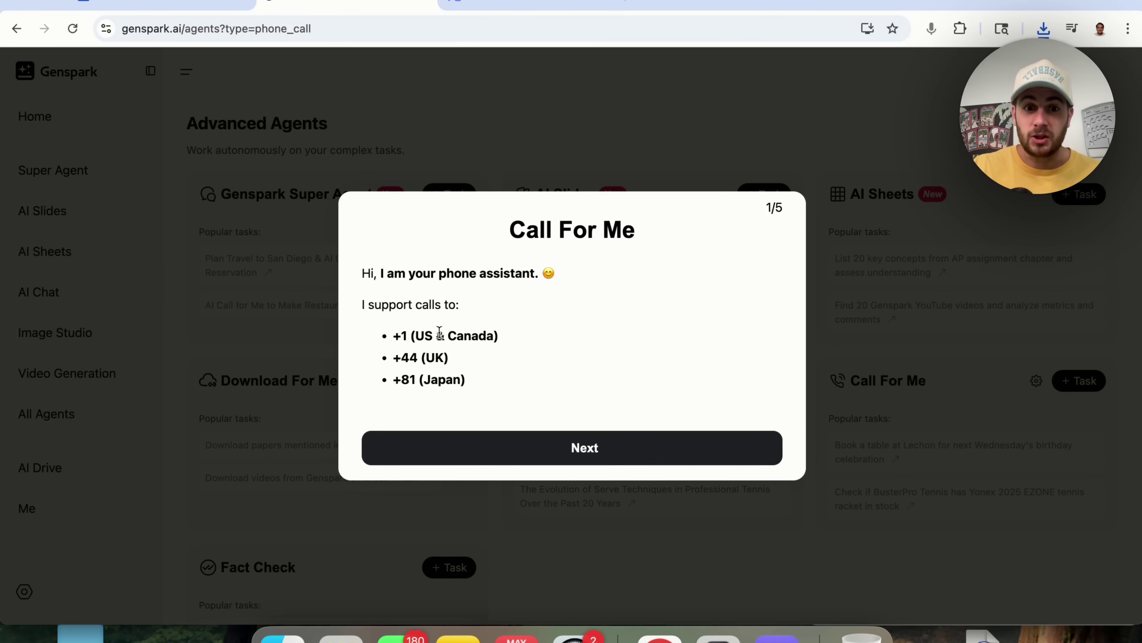
Dismiss the Call For Me intro and scroll down to the Basic Agents section
click(268, 268)
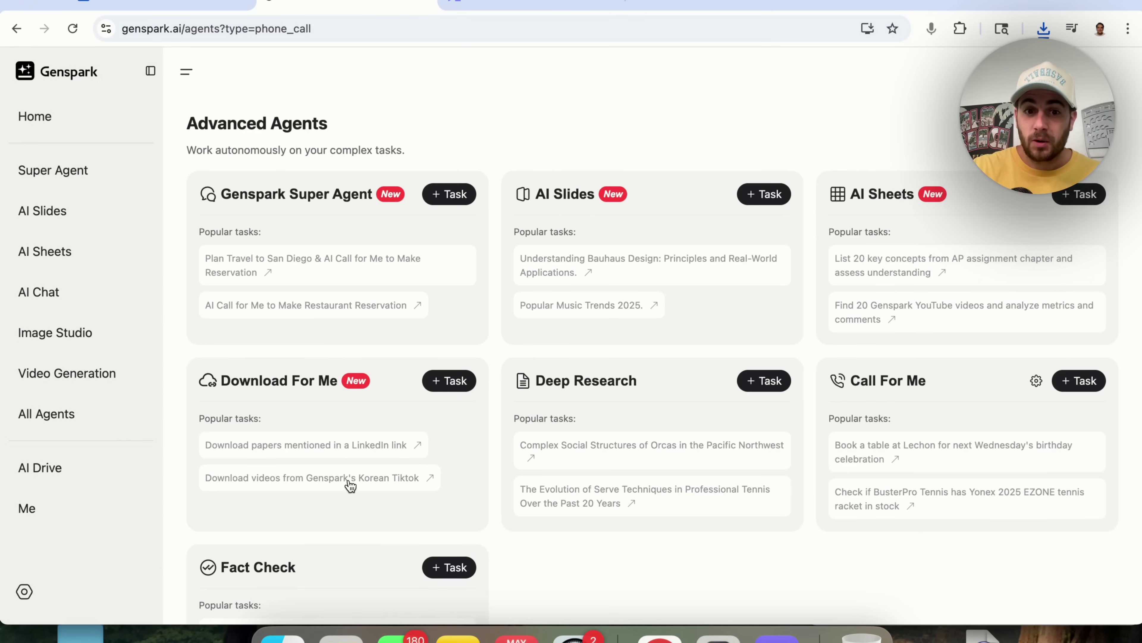
scroll(495, 439, down, 1)
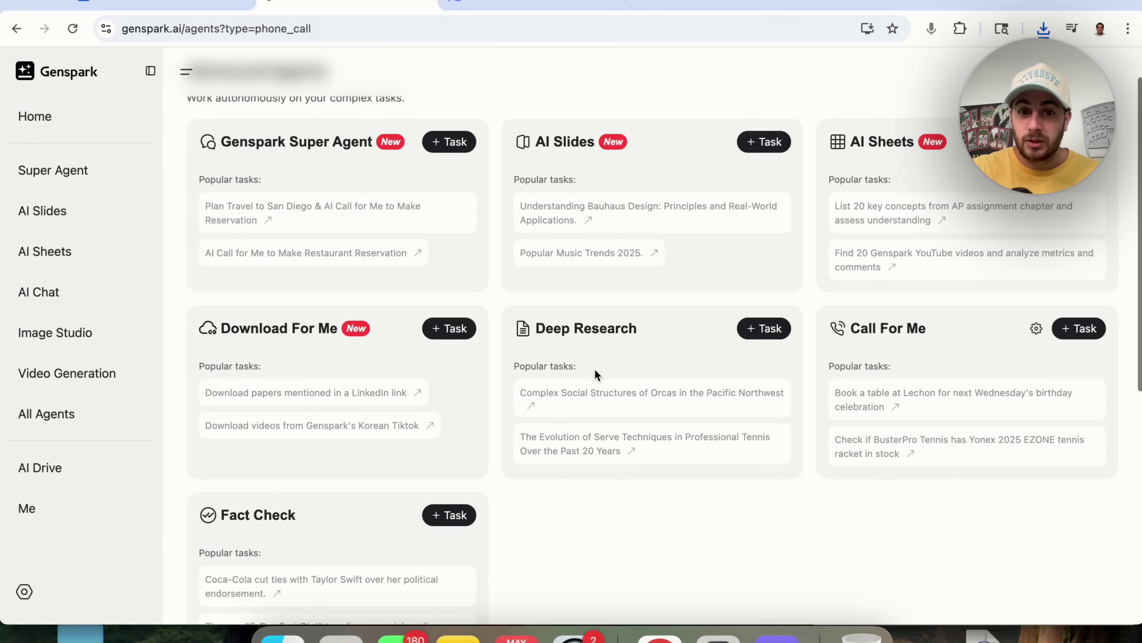
scroll(495, 405, down, 1)
scroll(342, 508, down, 7)
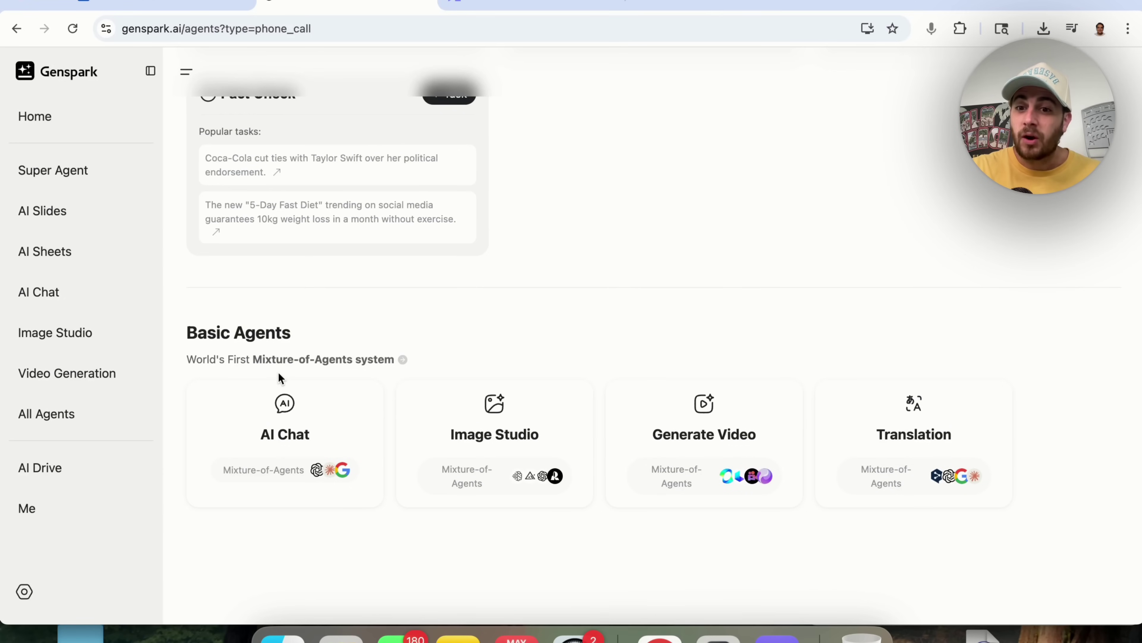
In Image Studio, generate a super-realistic Manhattan gorilla photo using Gemini Imagen 4 Preview
click(459, 421)
click(320, 212)
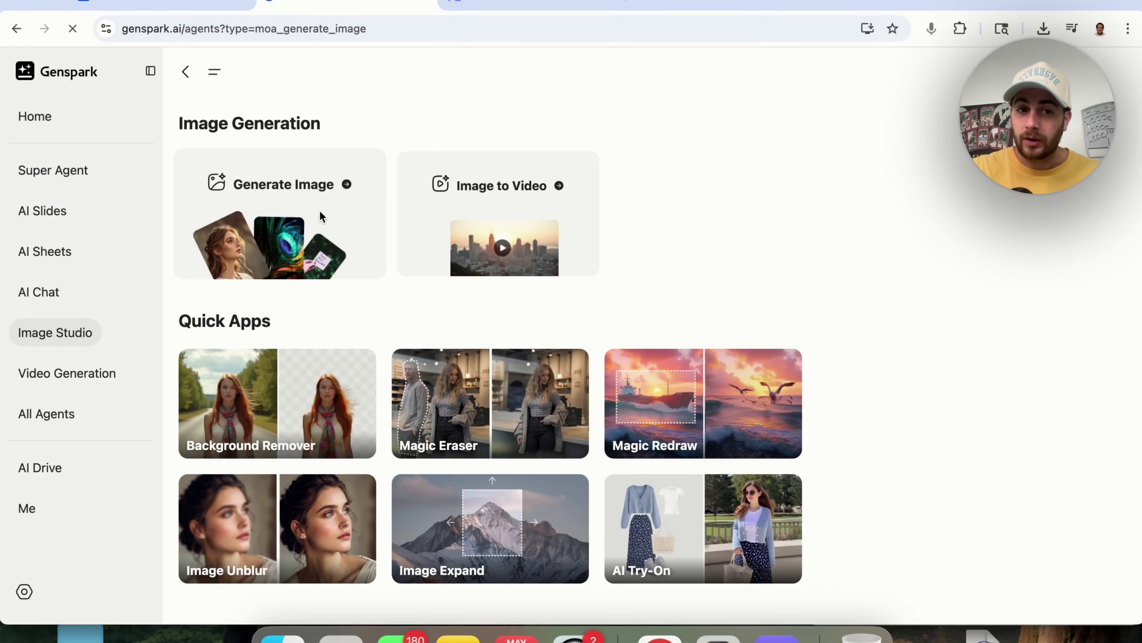
click(452, 545)
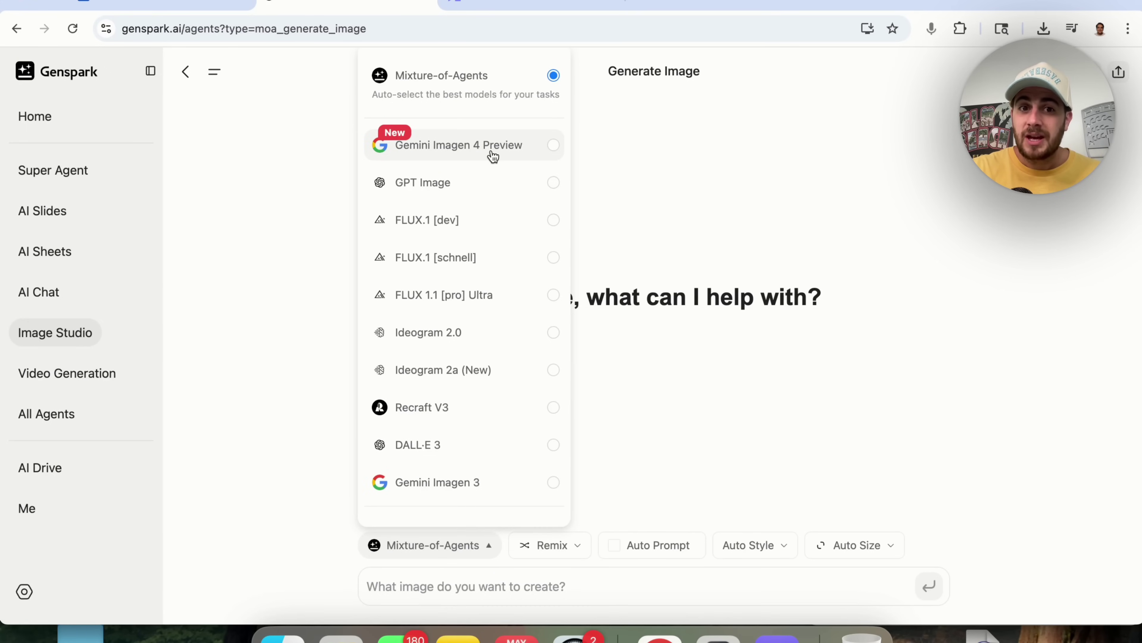
click(474, 150)
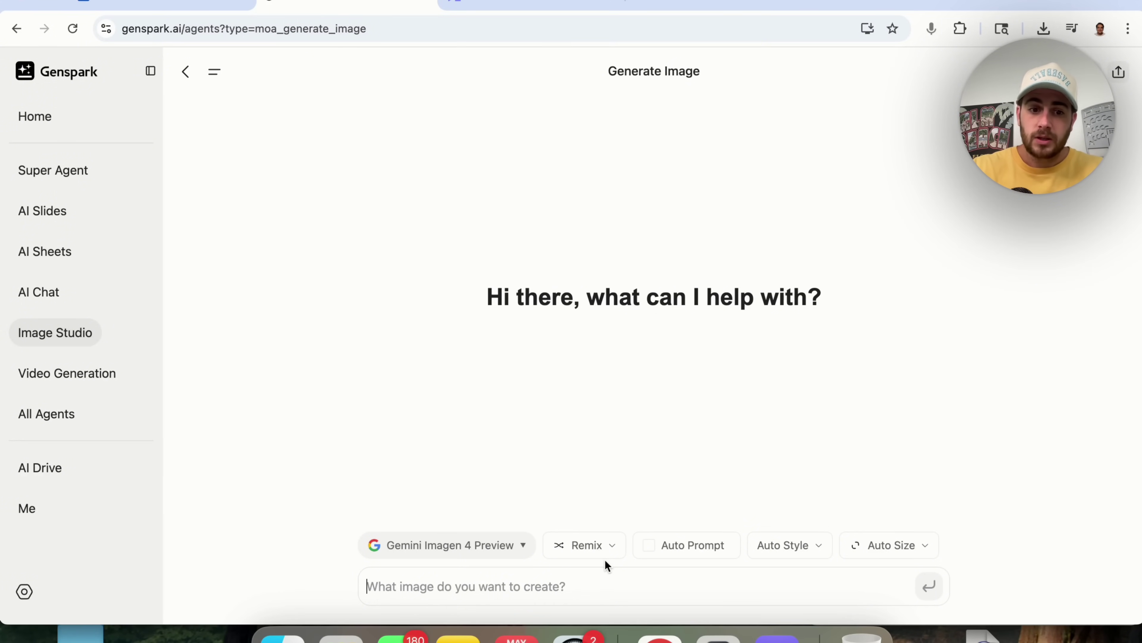
text(I want you to make a photo o)
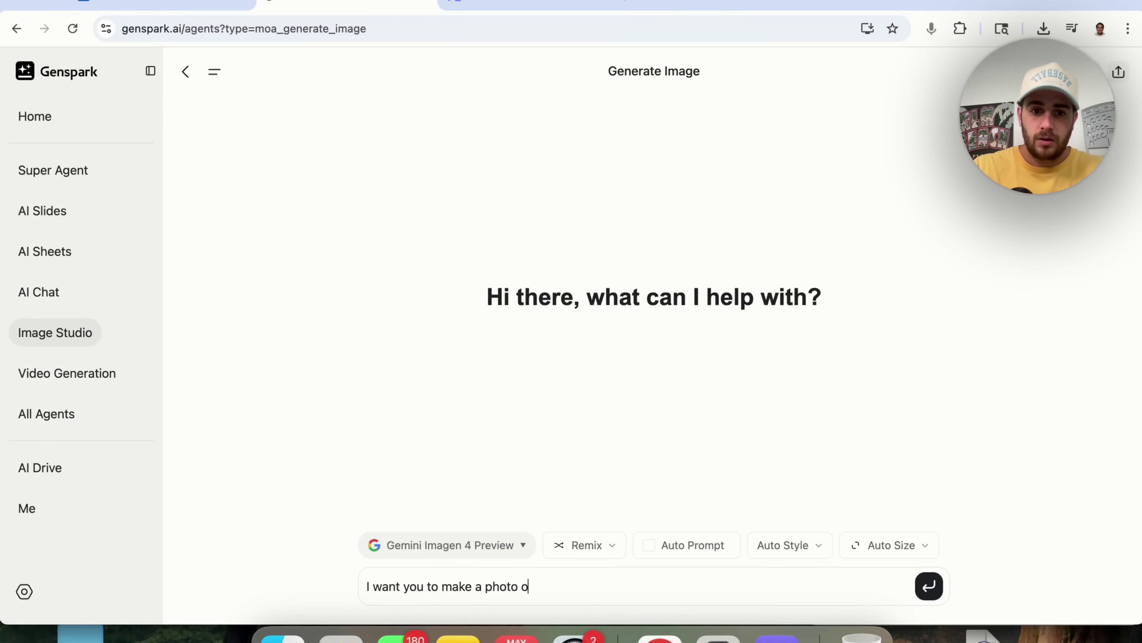
text(f a gorilla running through manhattan)
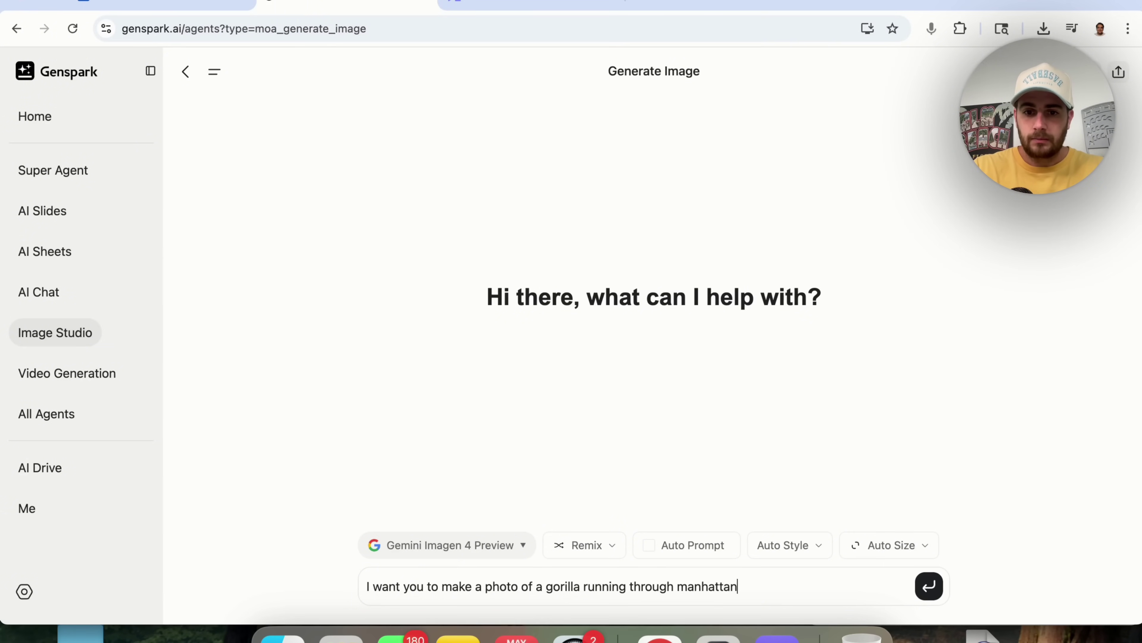
text( - make it super realistic)
click(929, 588)
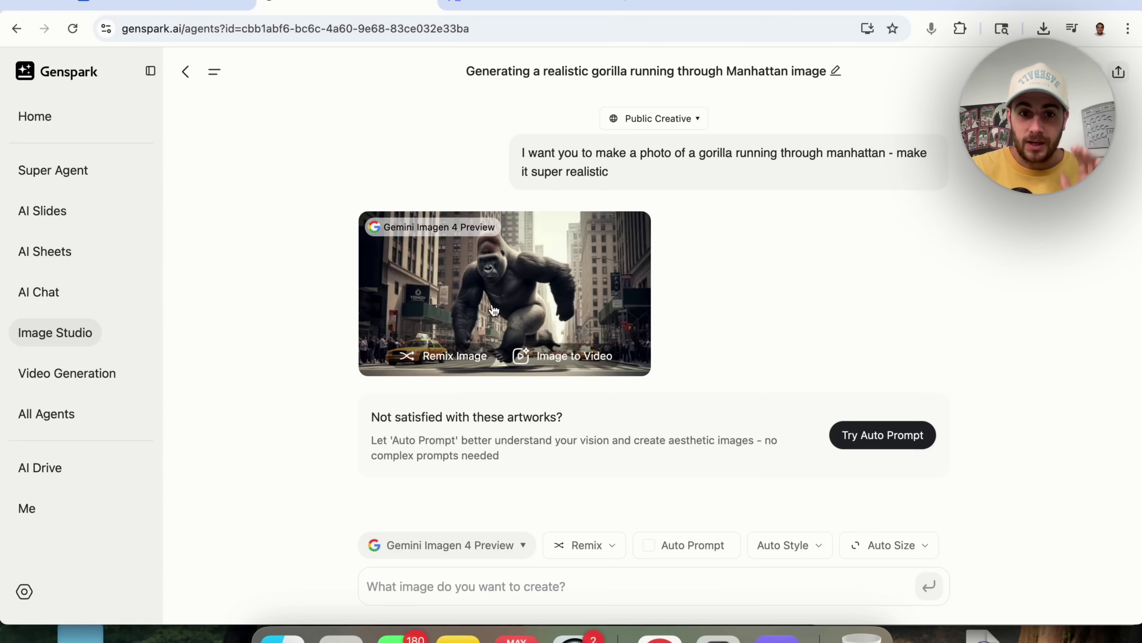
Inspect the gorilla-in-Manhattan photo at full size, then retry it with Auto Prompt
click(533, 295)
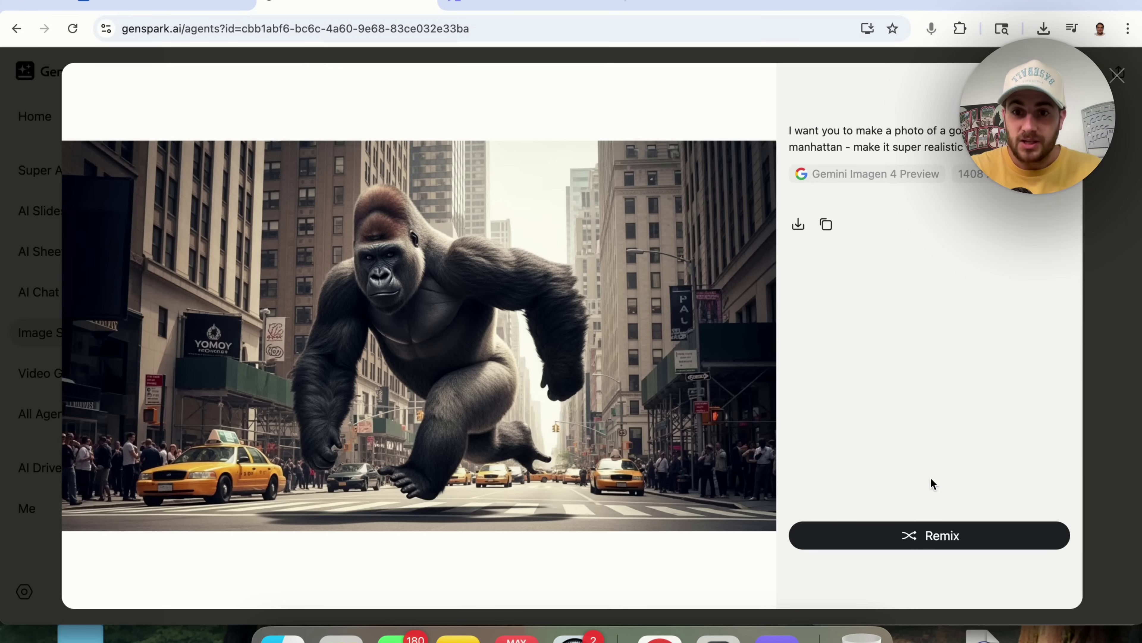
key(Escape)
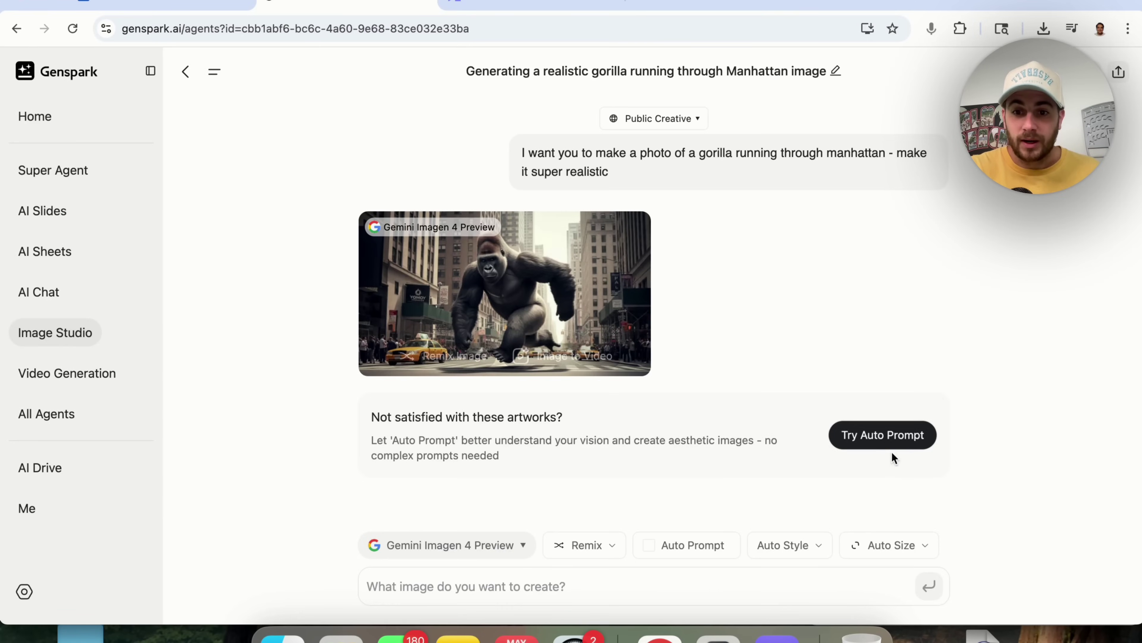
click(884, 435)
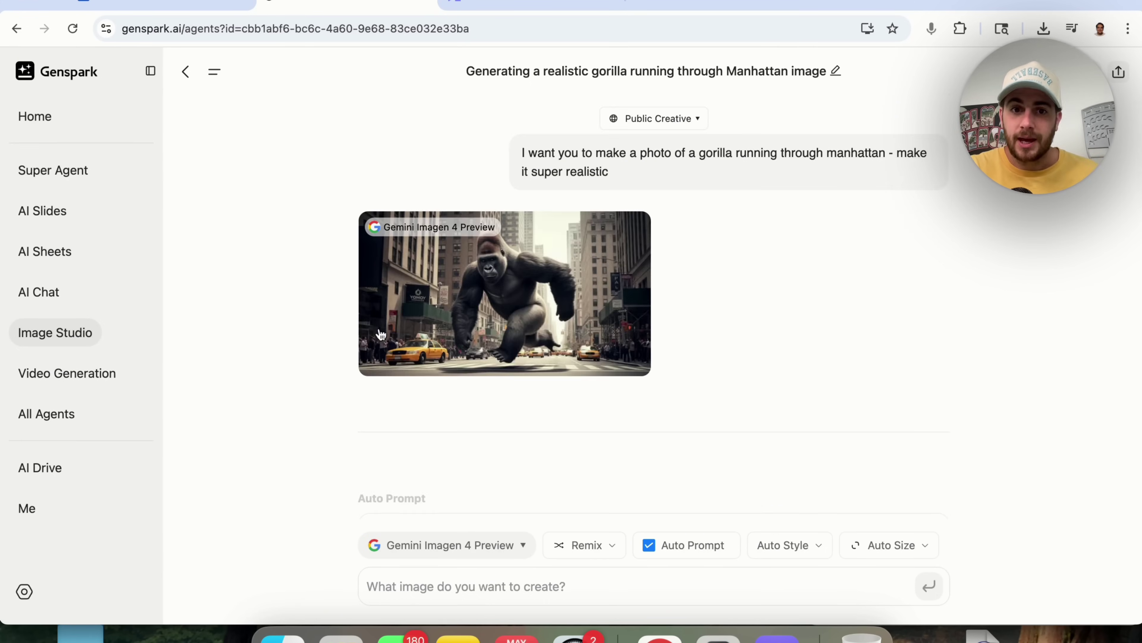
After the hyper-realistic Auto Prompt gorilla image finishes, return to the All Agents list
mouse_move(479, 278)
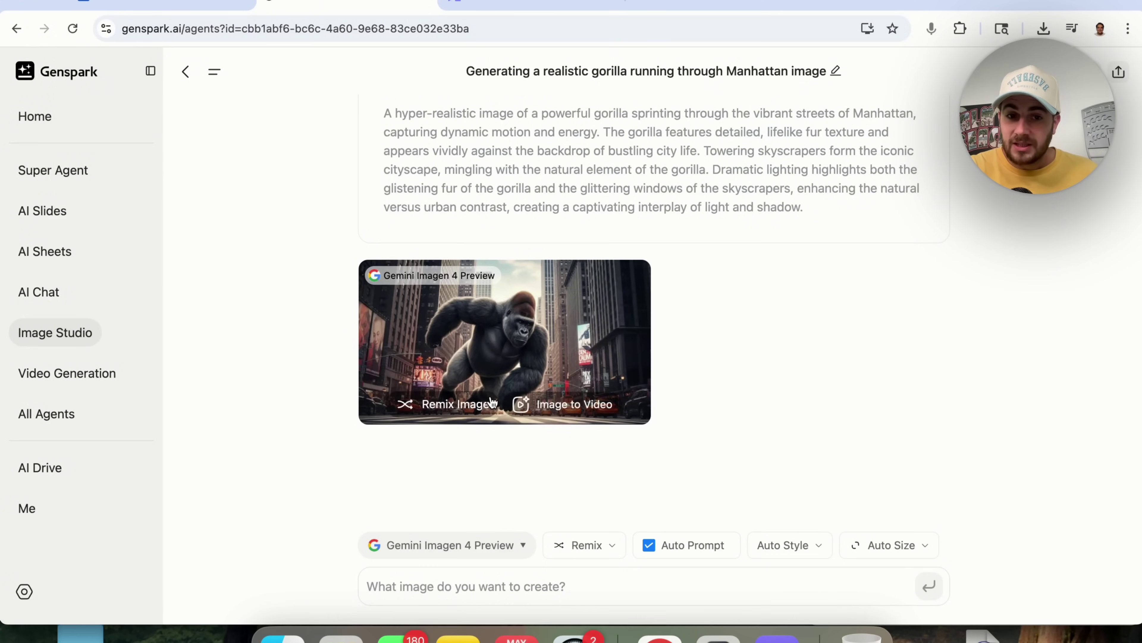
click(85, 414)
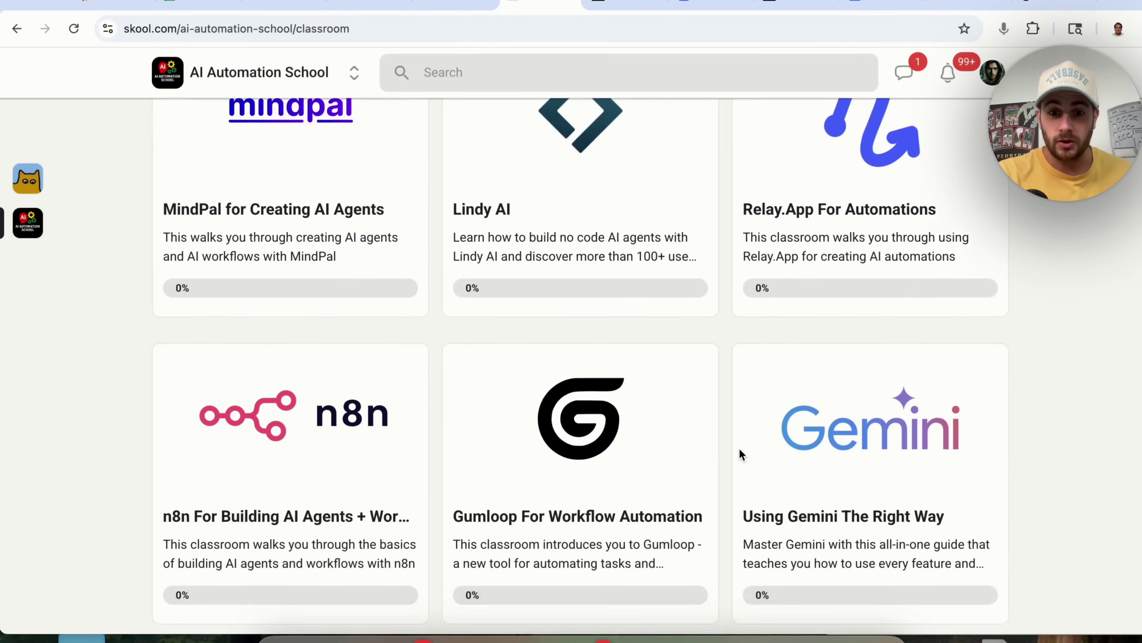
scroll(740, 450, down, 15)
scroll(740, 450, down, 6)
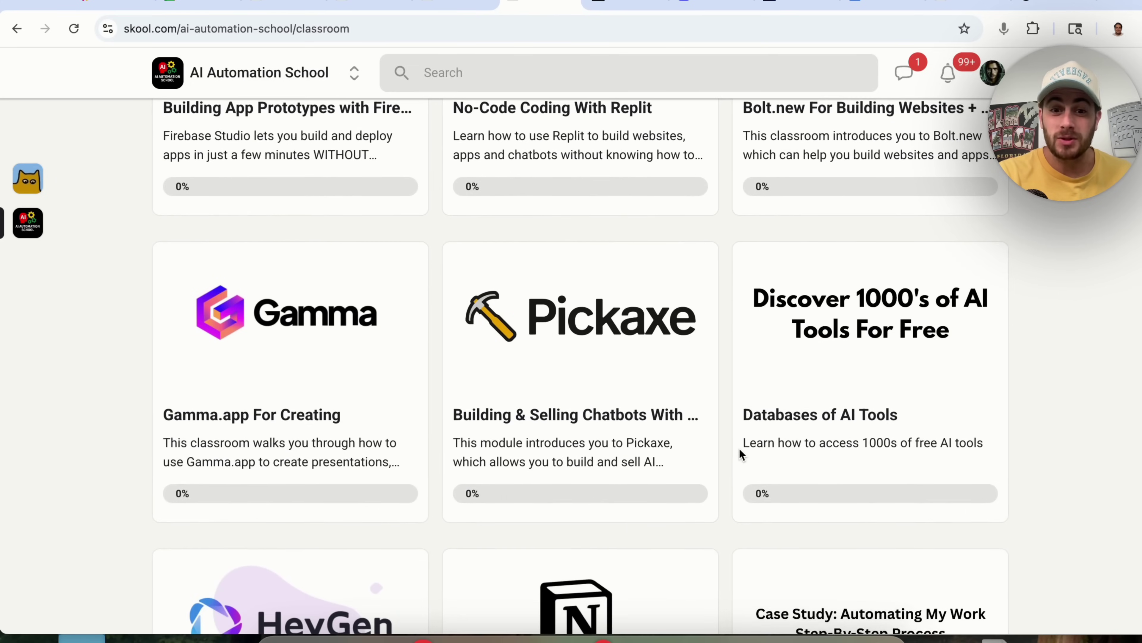